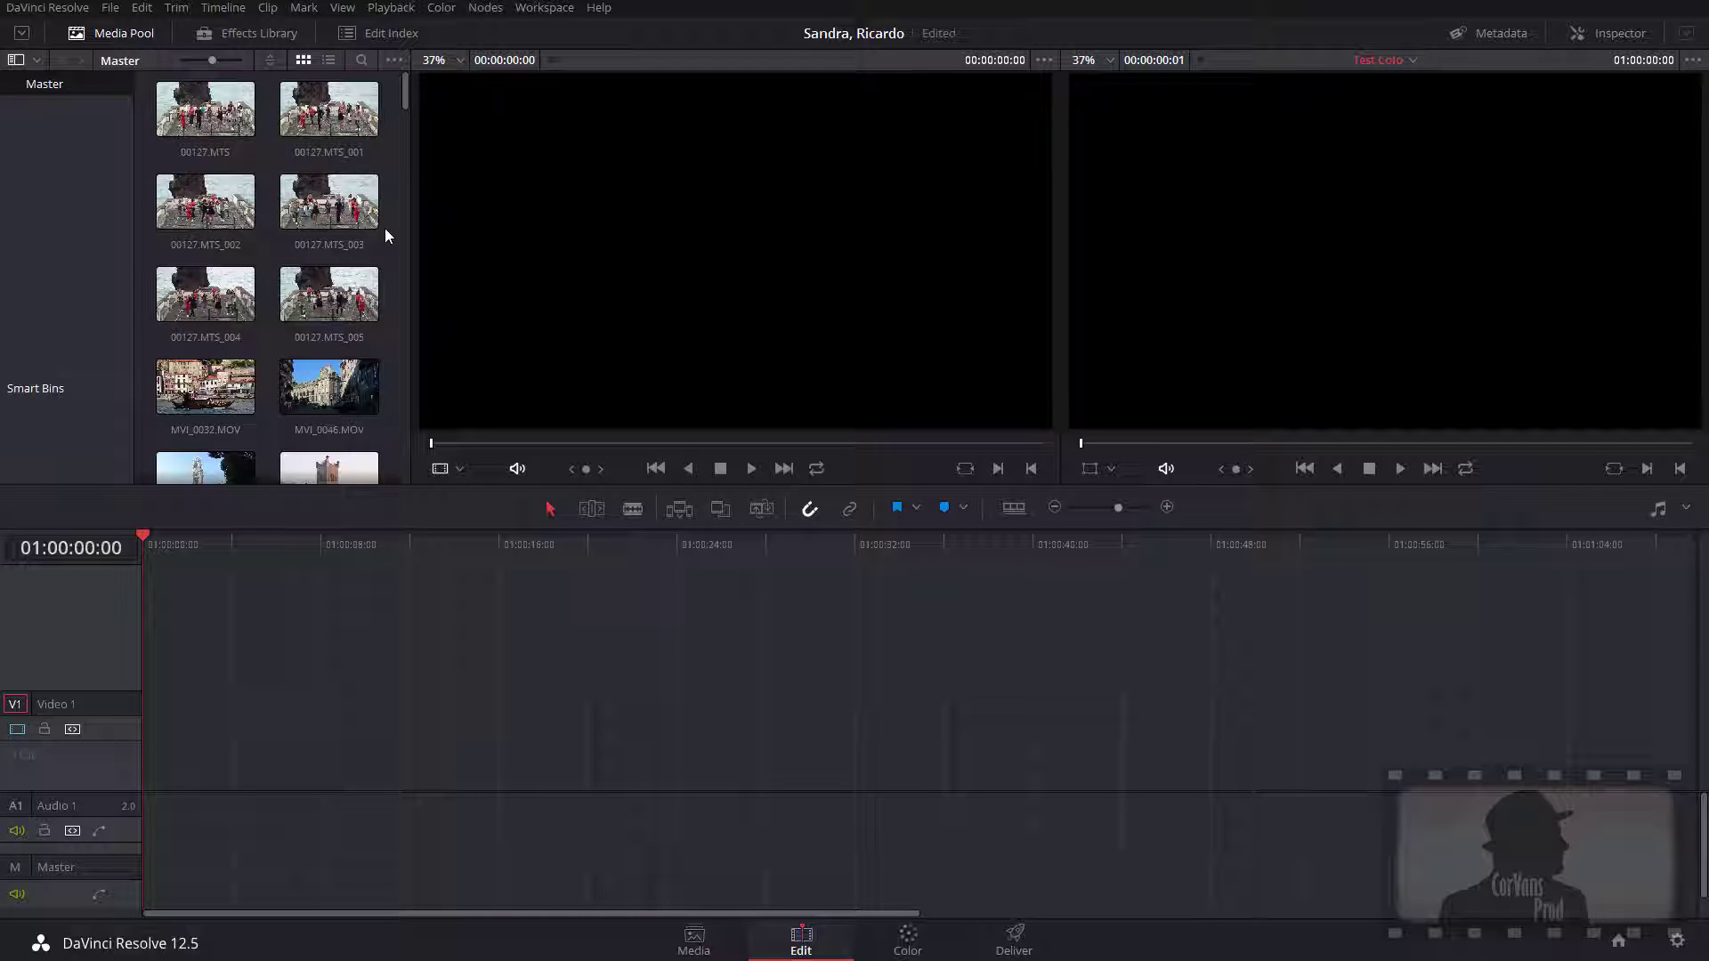
# Look through the clips of the Master bin in the Edit page's Media Pool
pyautogui.scroll(-1, 385, 228)
pyautogui.scroll(1, 385, 228)
pyautogui.scroll(-2, 385, 228)
pyautogui.scroll(2, 385, 228)
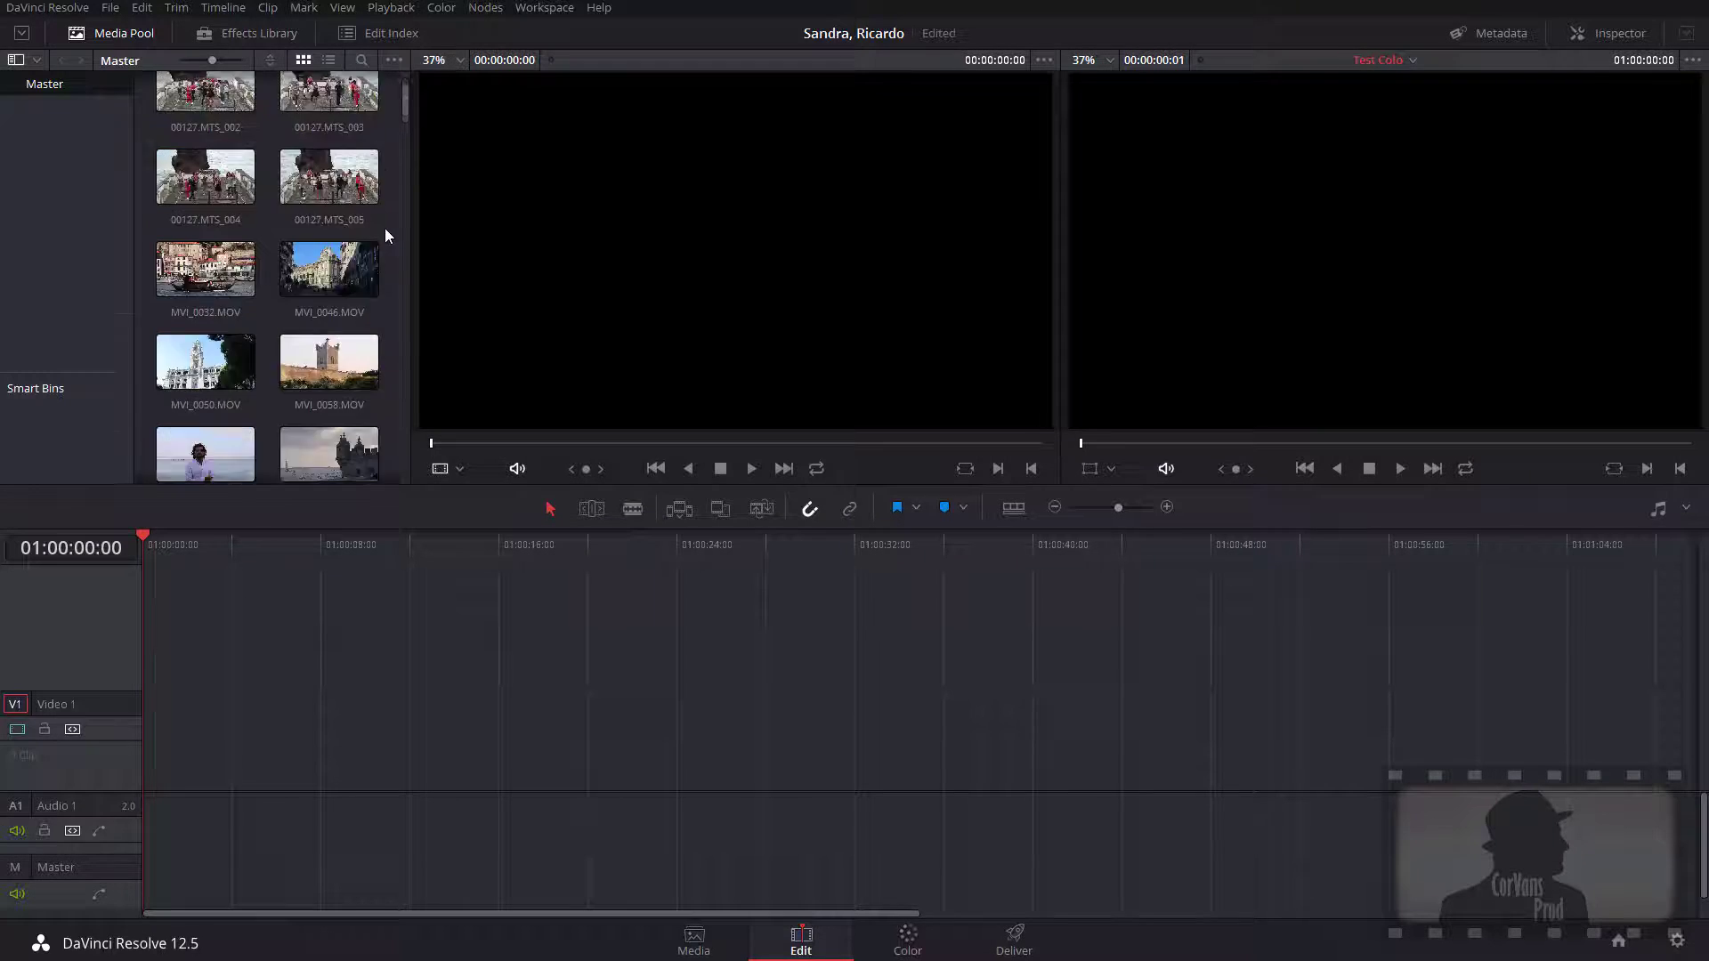
pyautogui.scroll(-3, 384, 228)
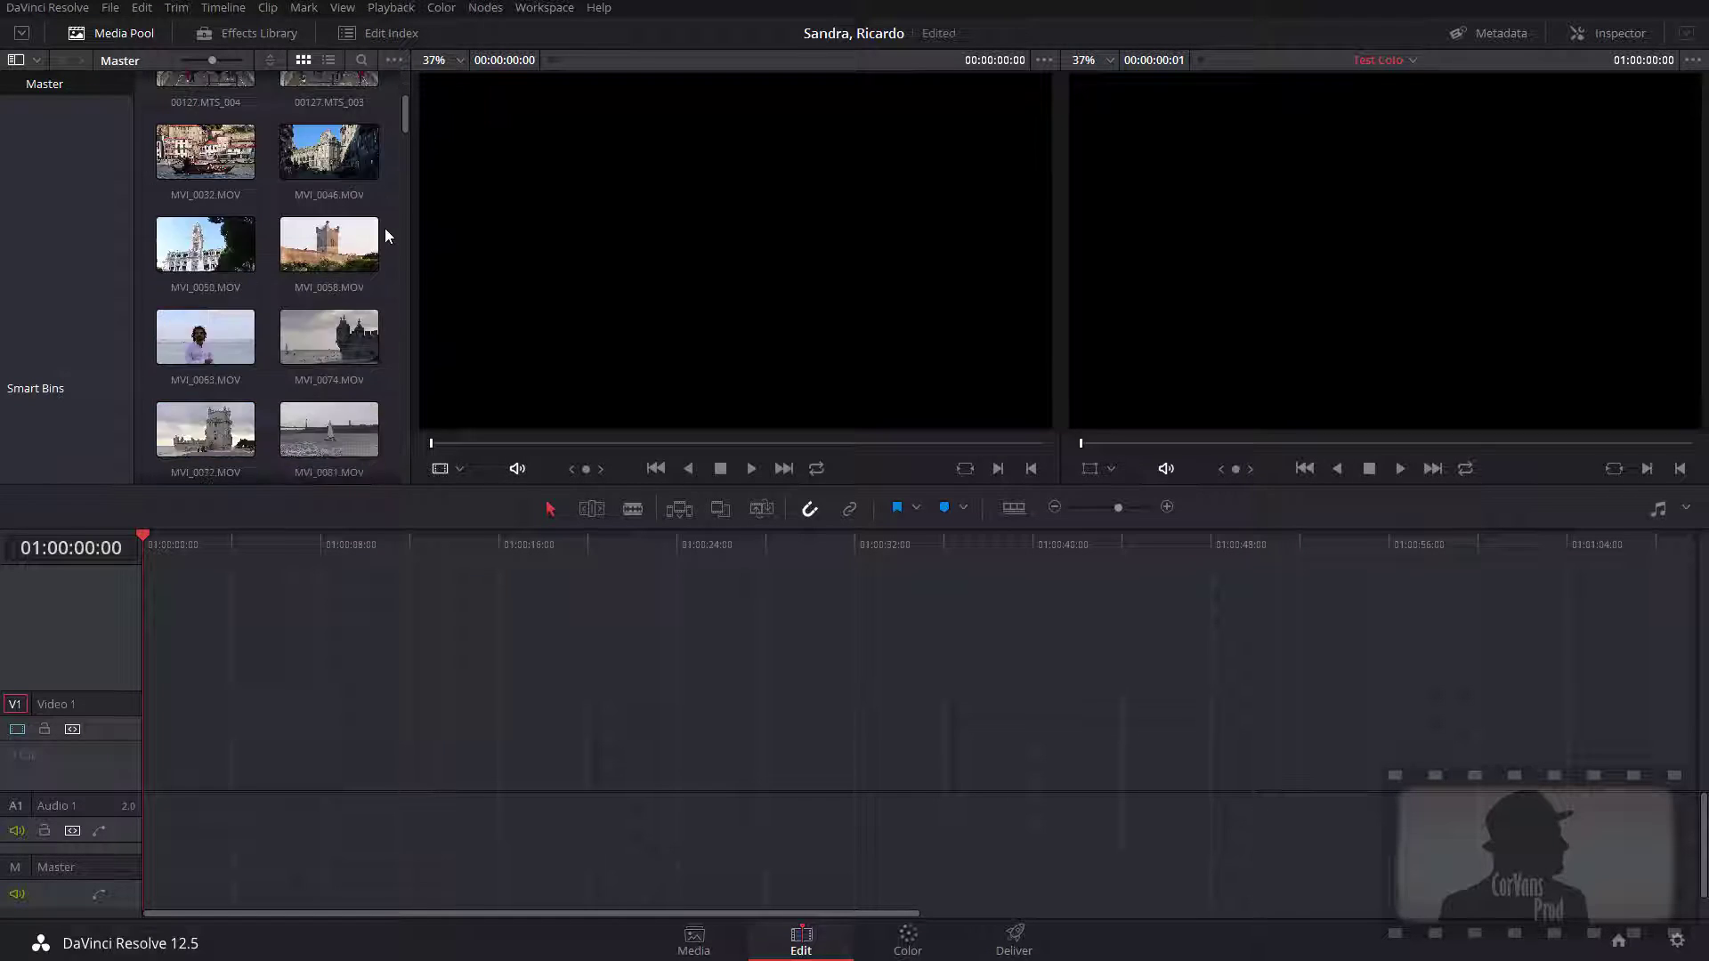
pyautogui.scroll(3, 385, 228)
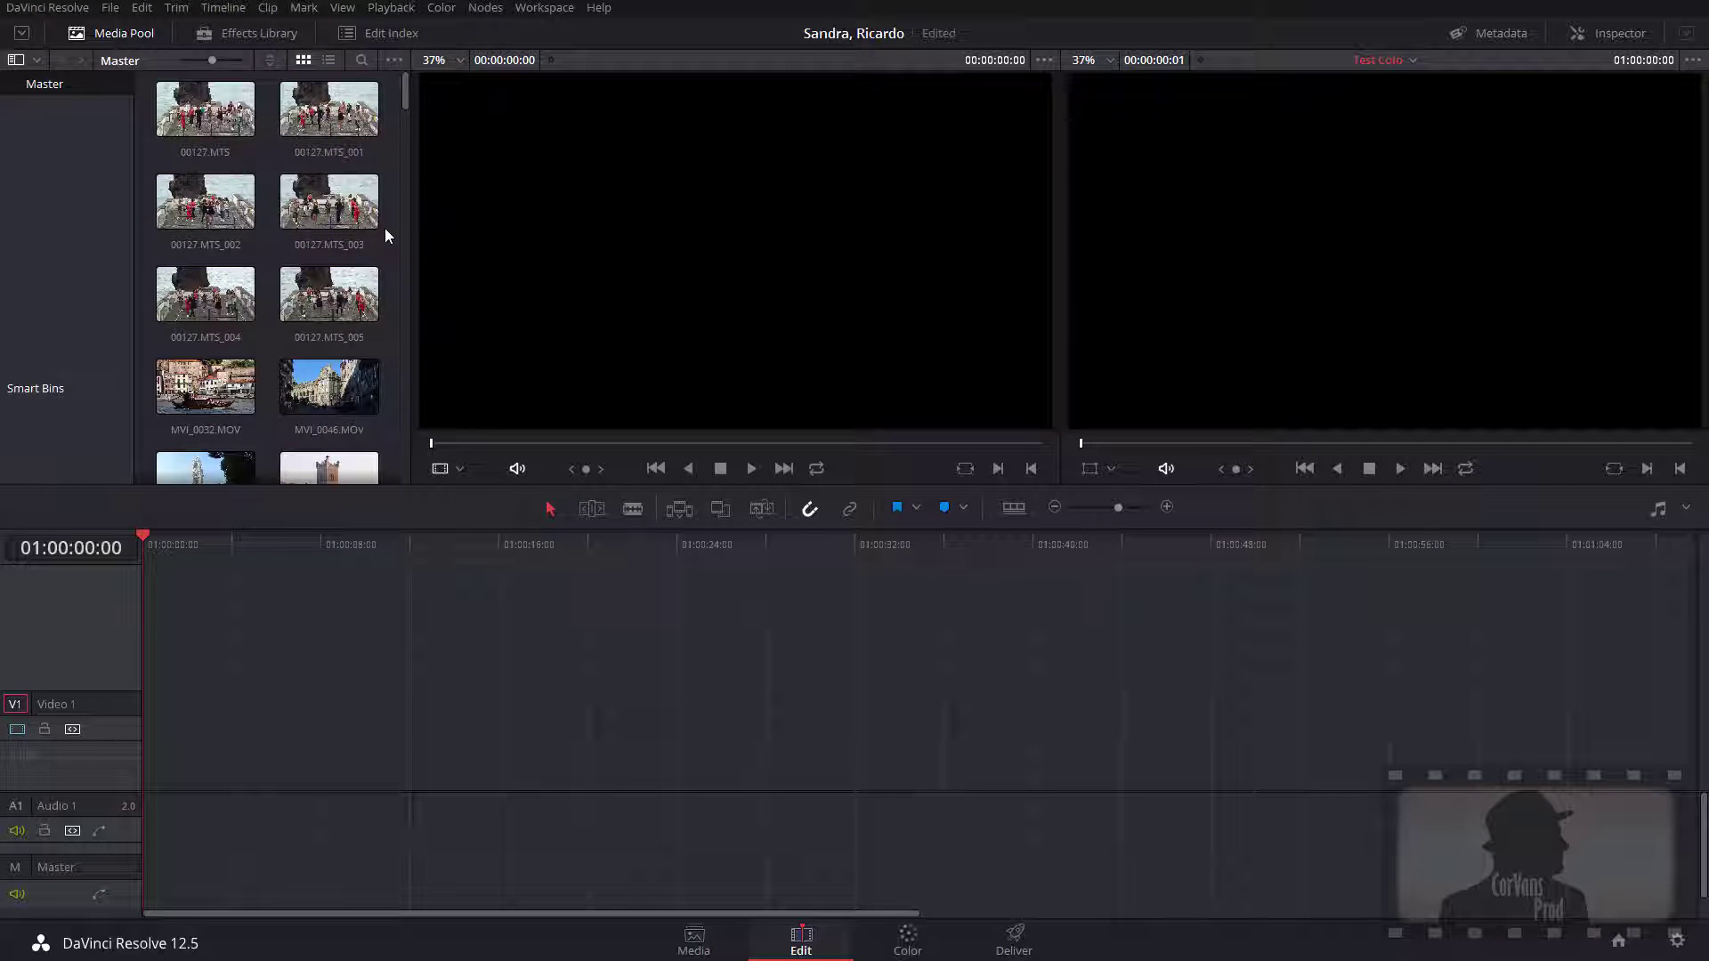
pyautogui.scroll(-3, 385, 228)
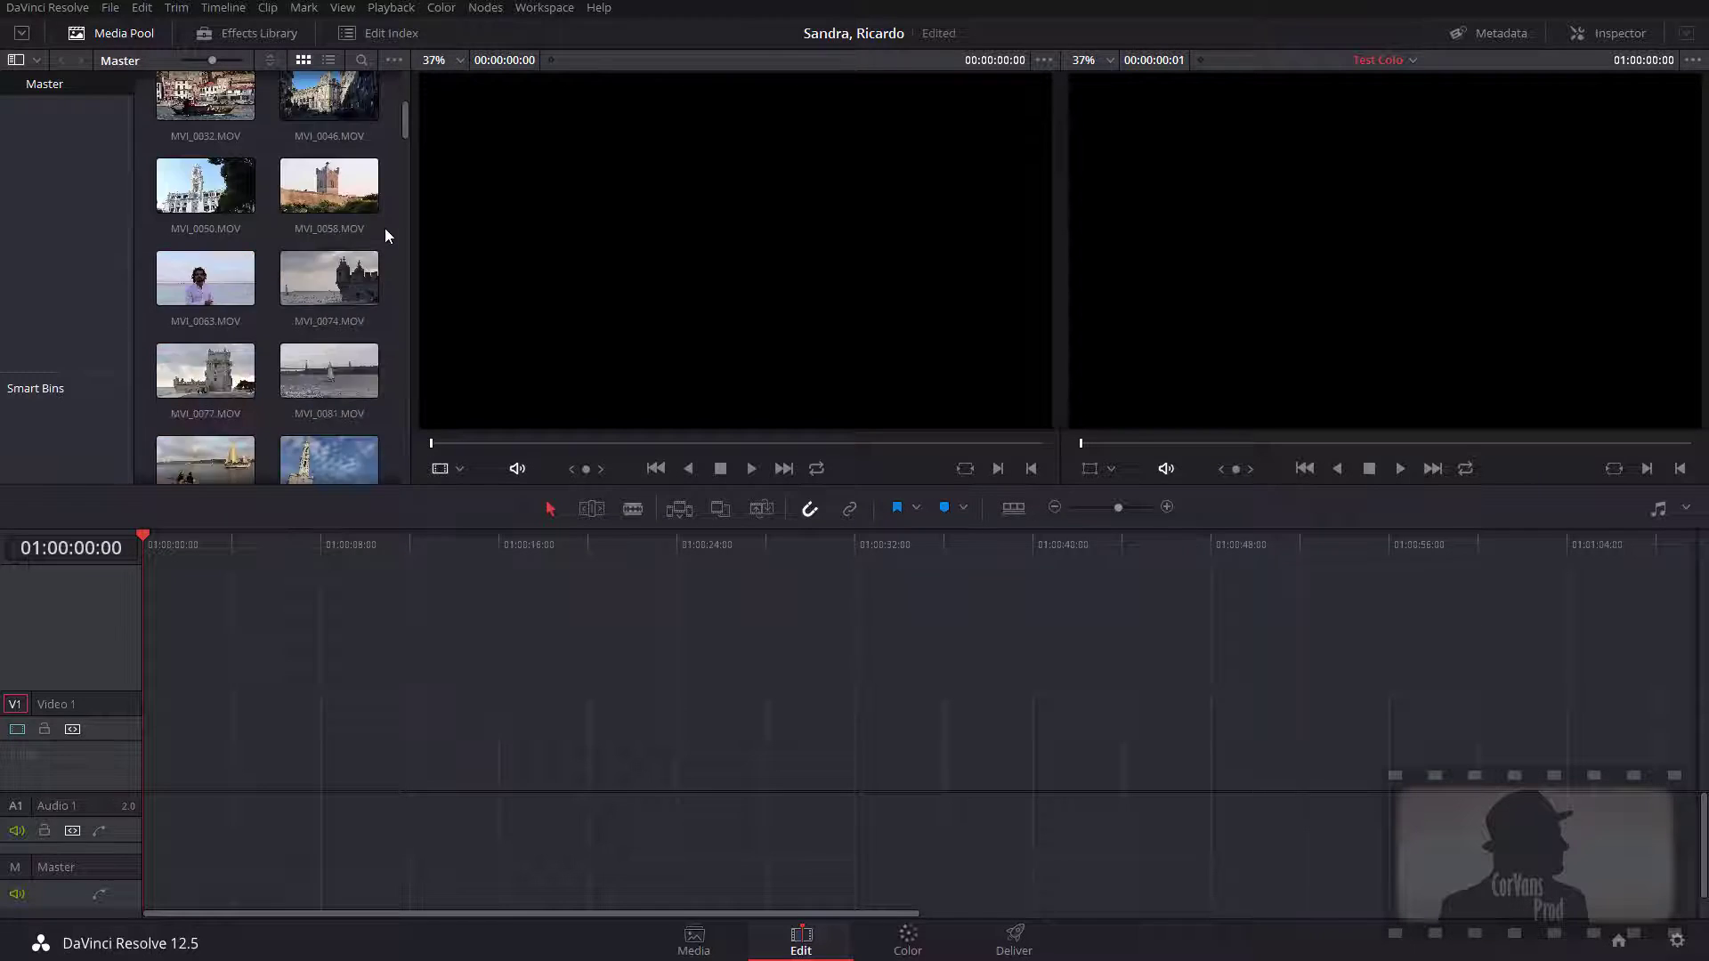
pyautogui.scroll(3, 384, 228)
pyautogui.scroll(-3, 384, 228)
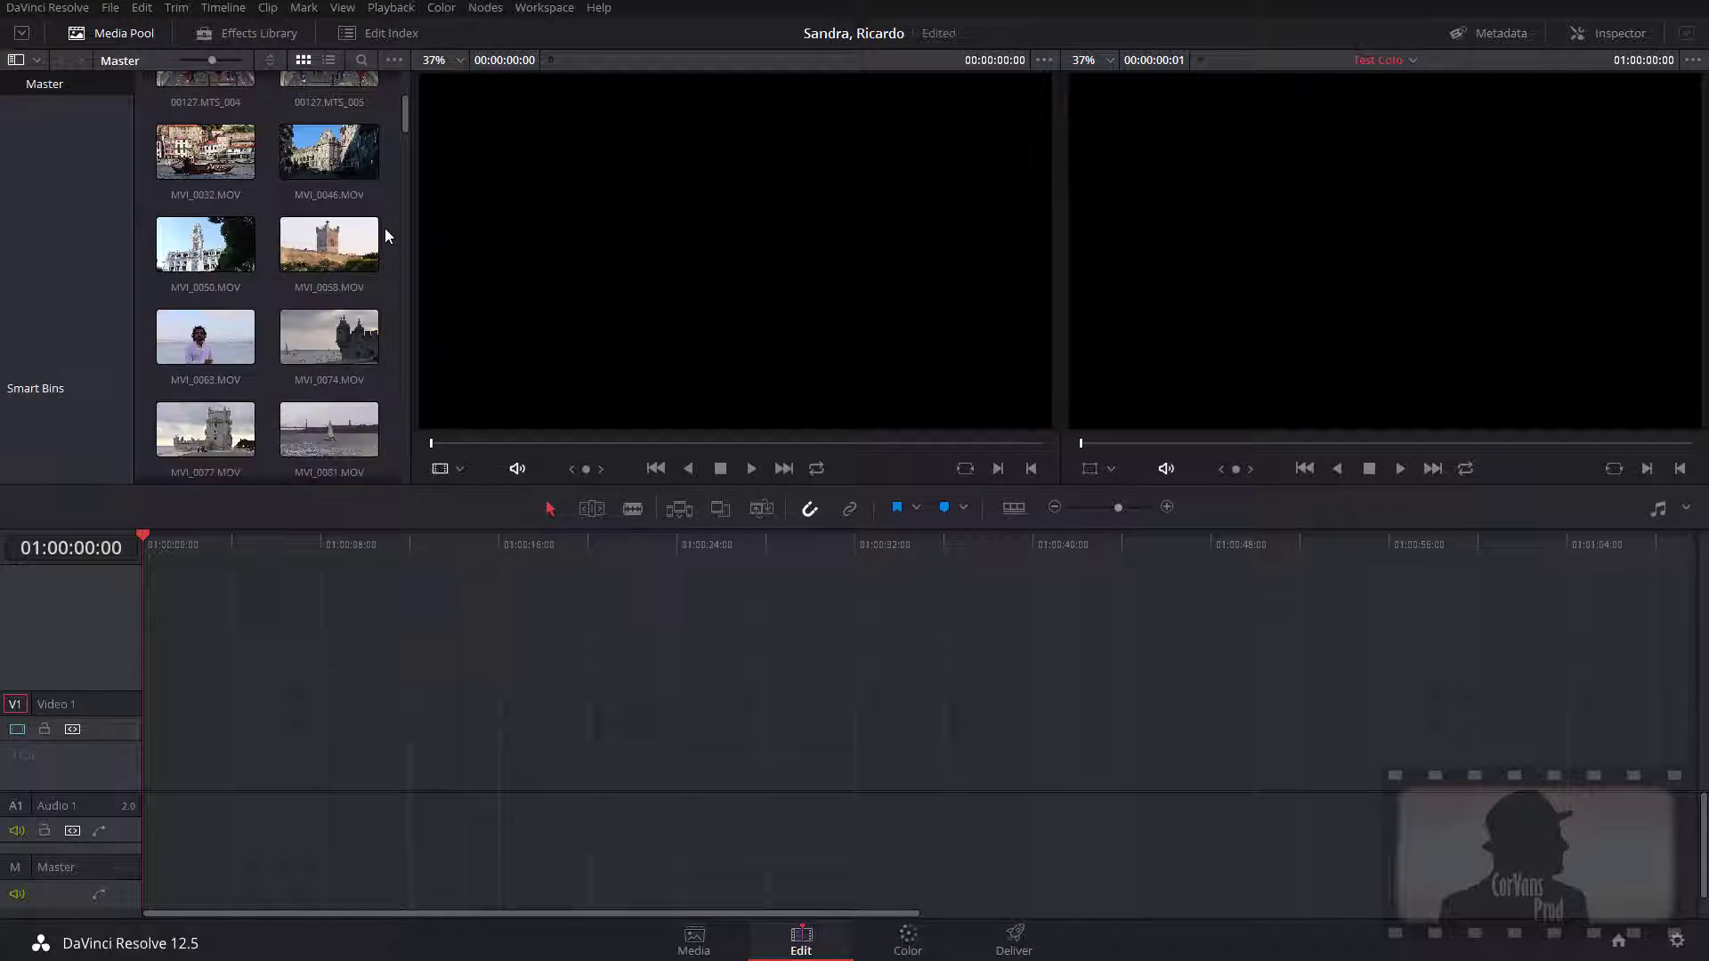
pyautogui.scroll(3, 384, 228)
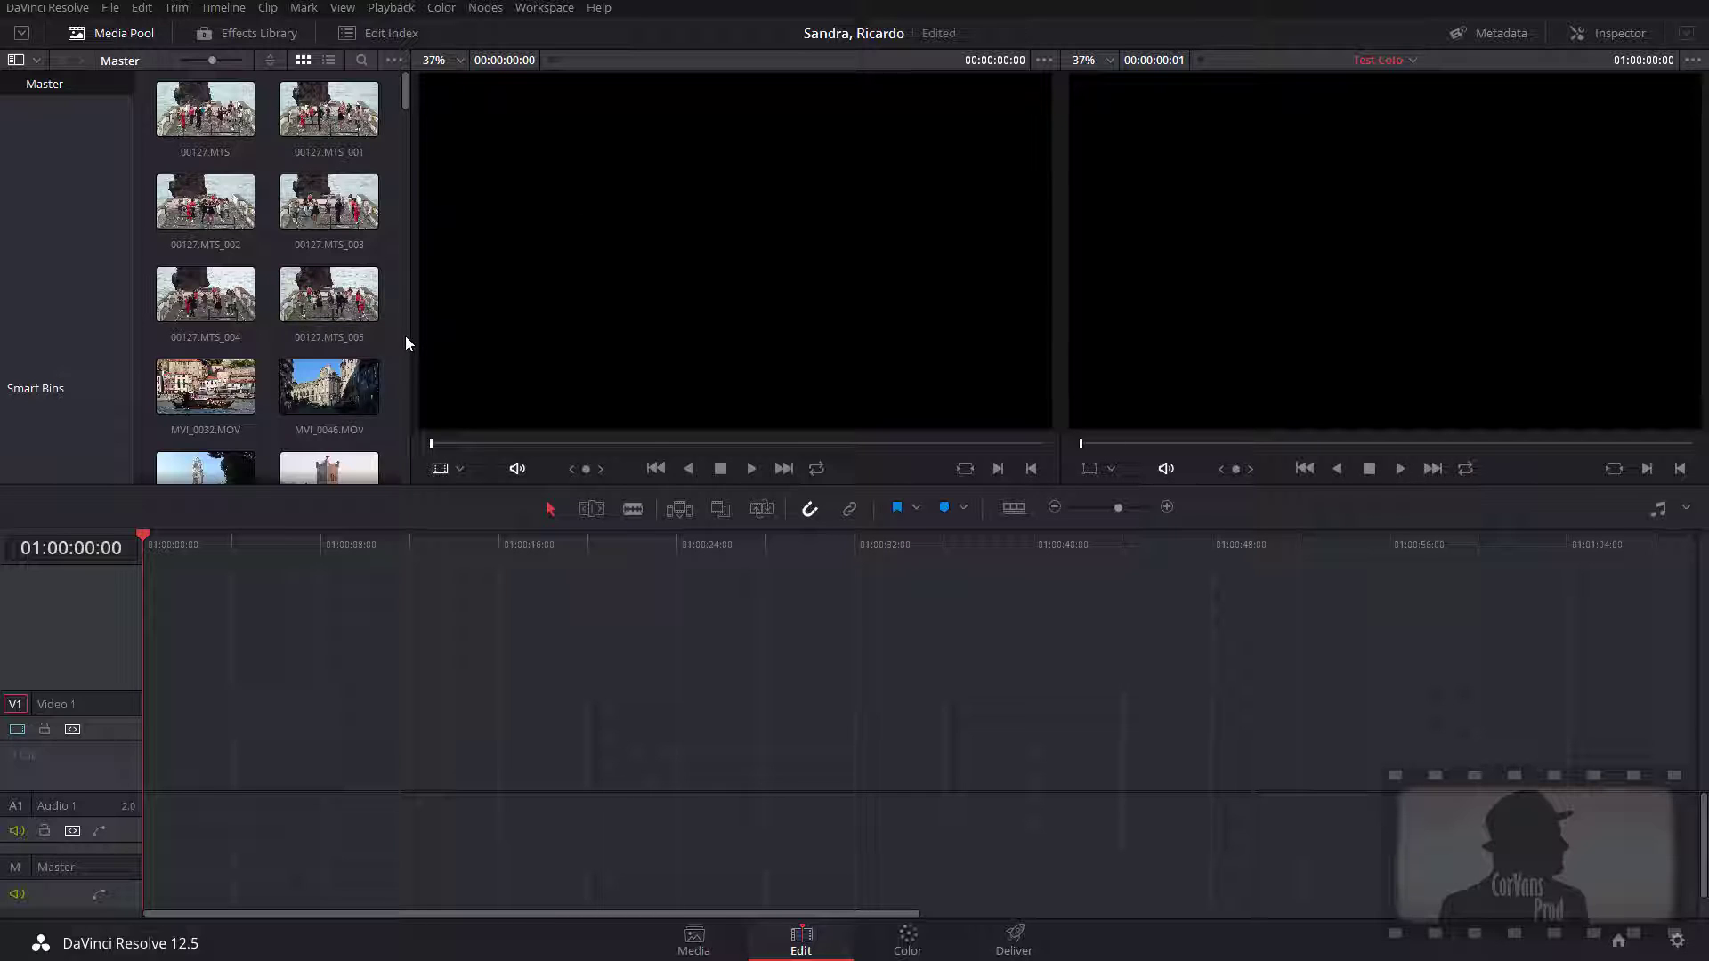
pyautogui.scroll(-1, 402, 352)
pyautogui.scroll(1, 403, 352)
pyautogui.click(222, 372)
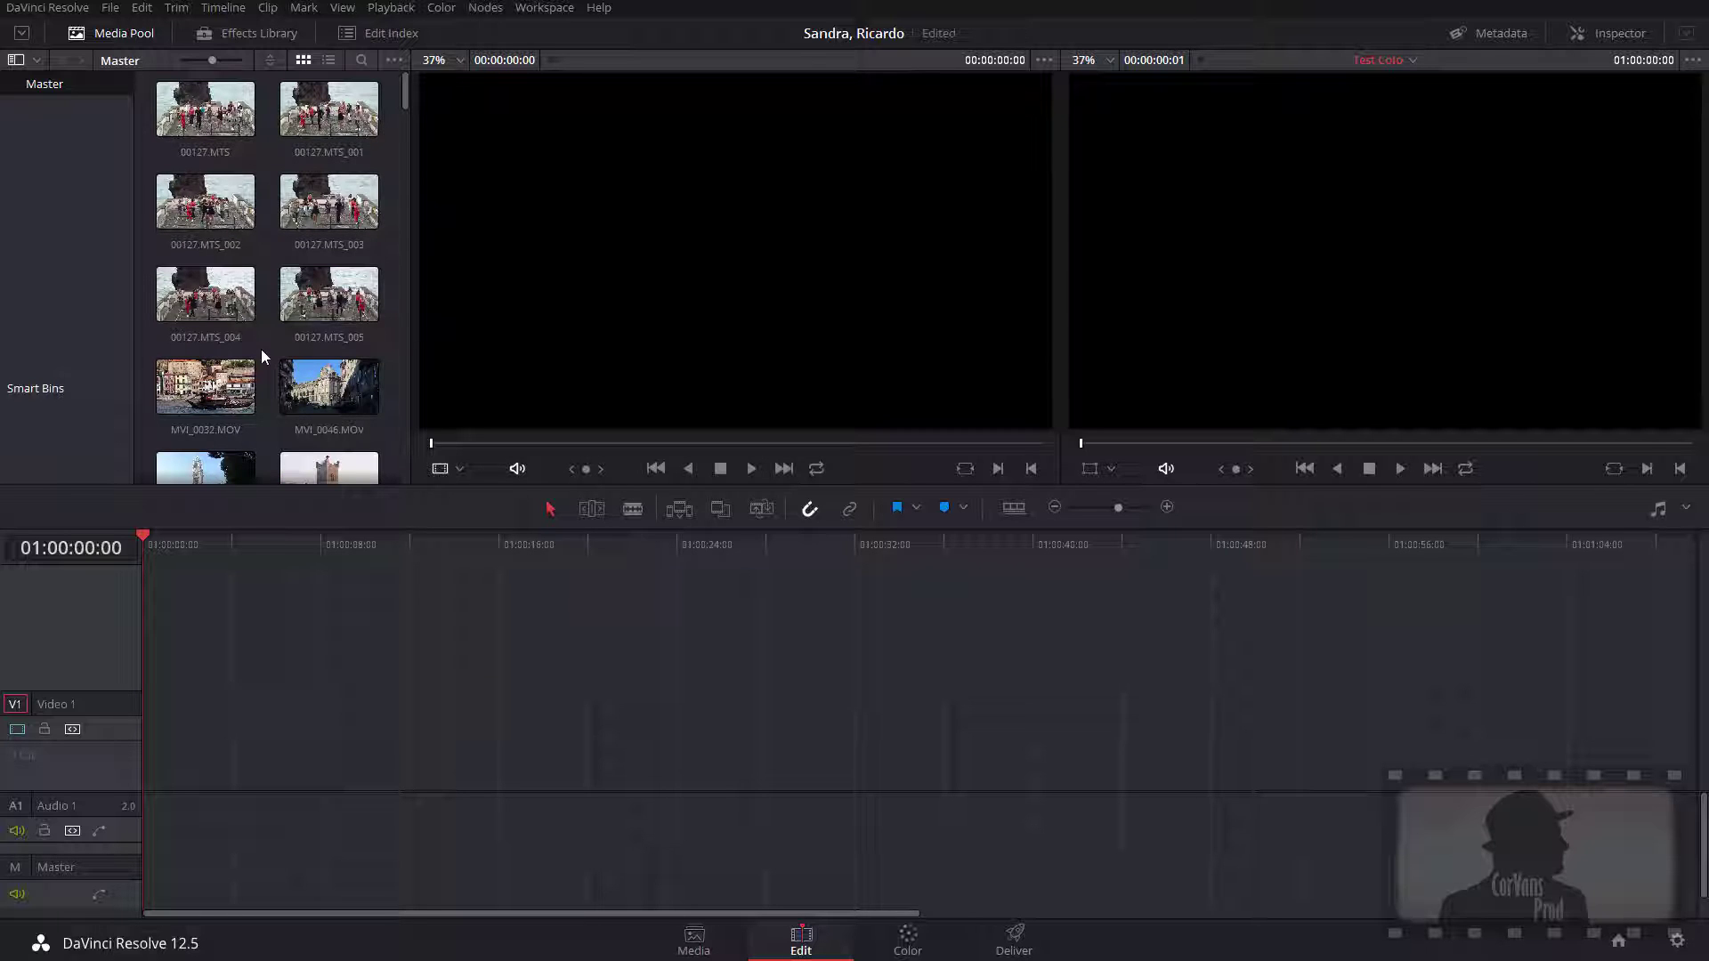
pyautogui.scroll(-3, 260, 349)
pyautogui.scroll(-15, 262, 352)
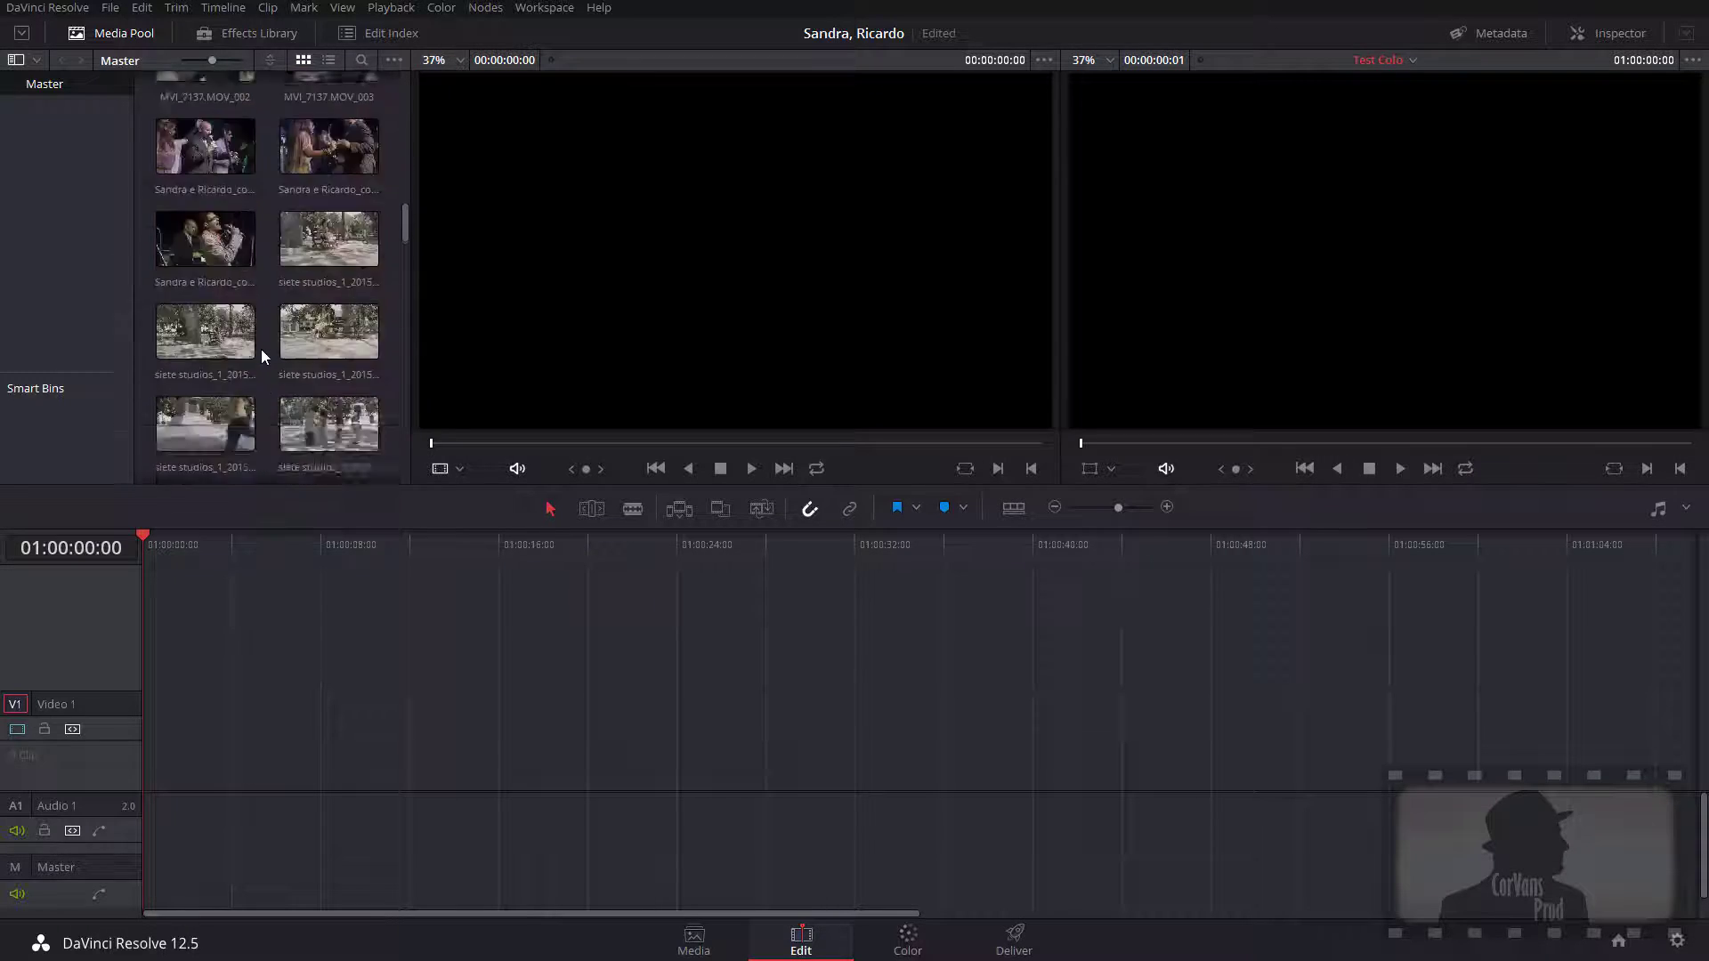
pyautogui.scroll(15, 260, 348)
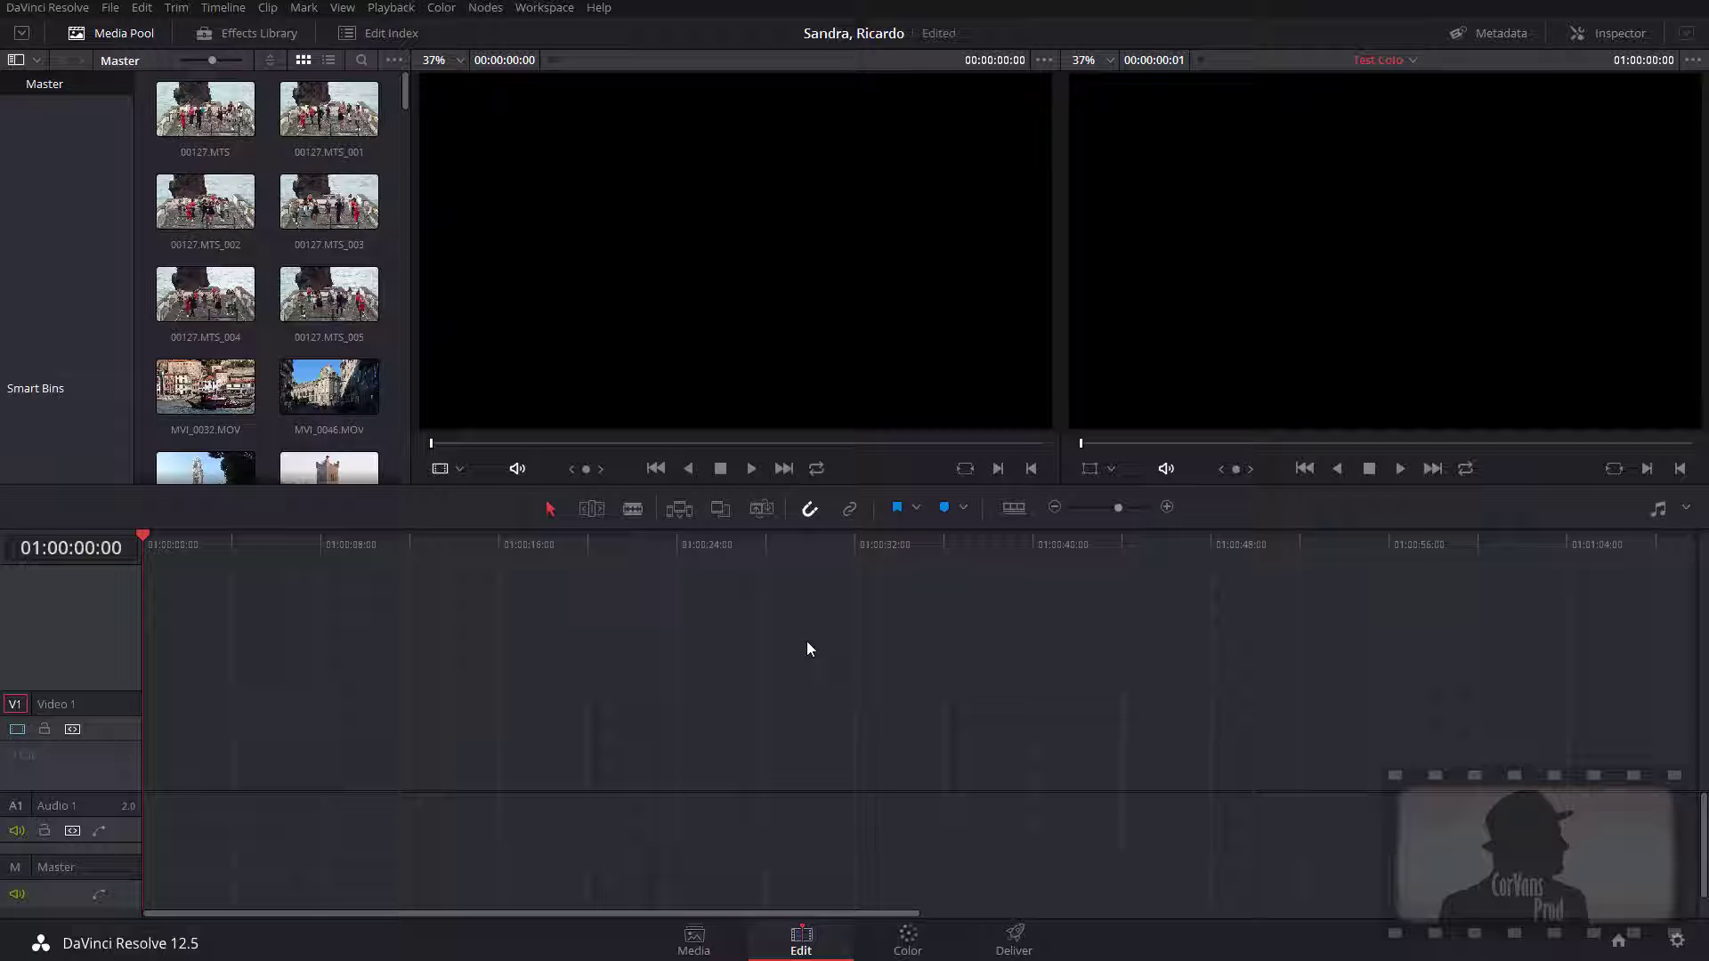
pyautogui.scroll(-8, 355, 419)
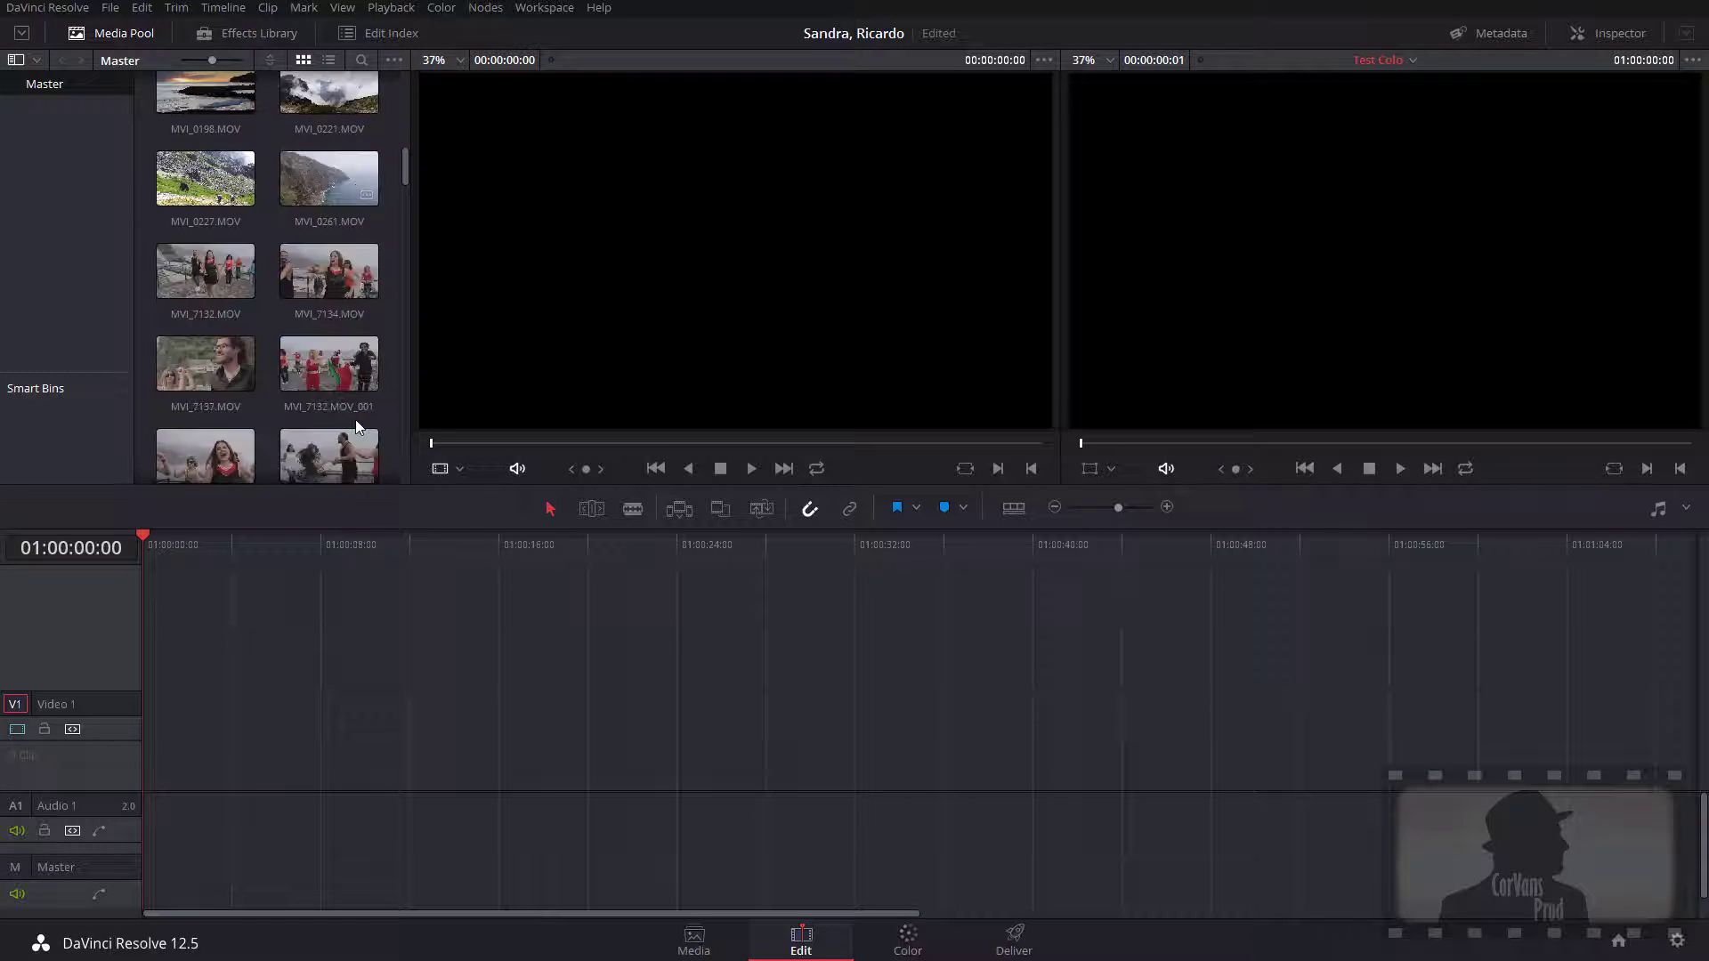
pyautogui.scroll(8, 356, 419)
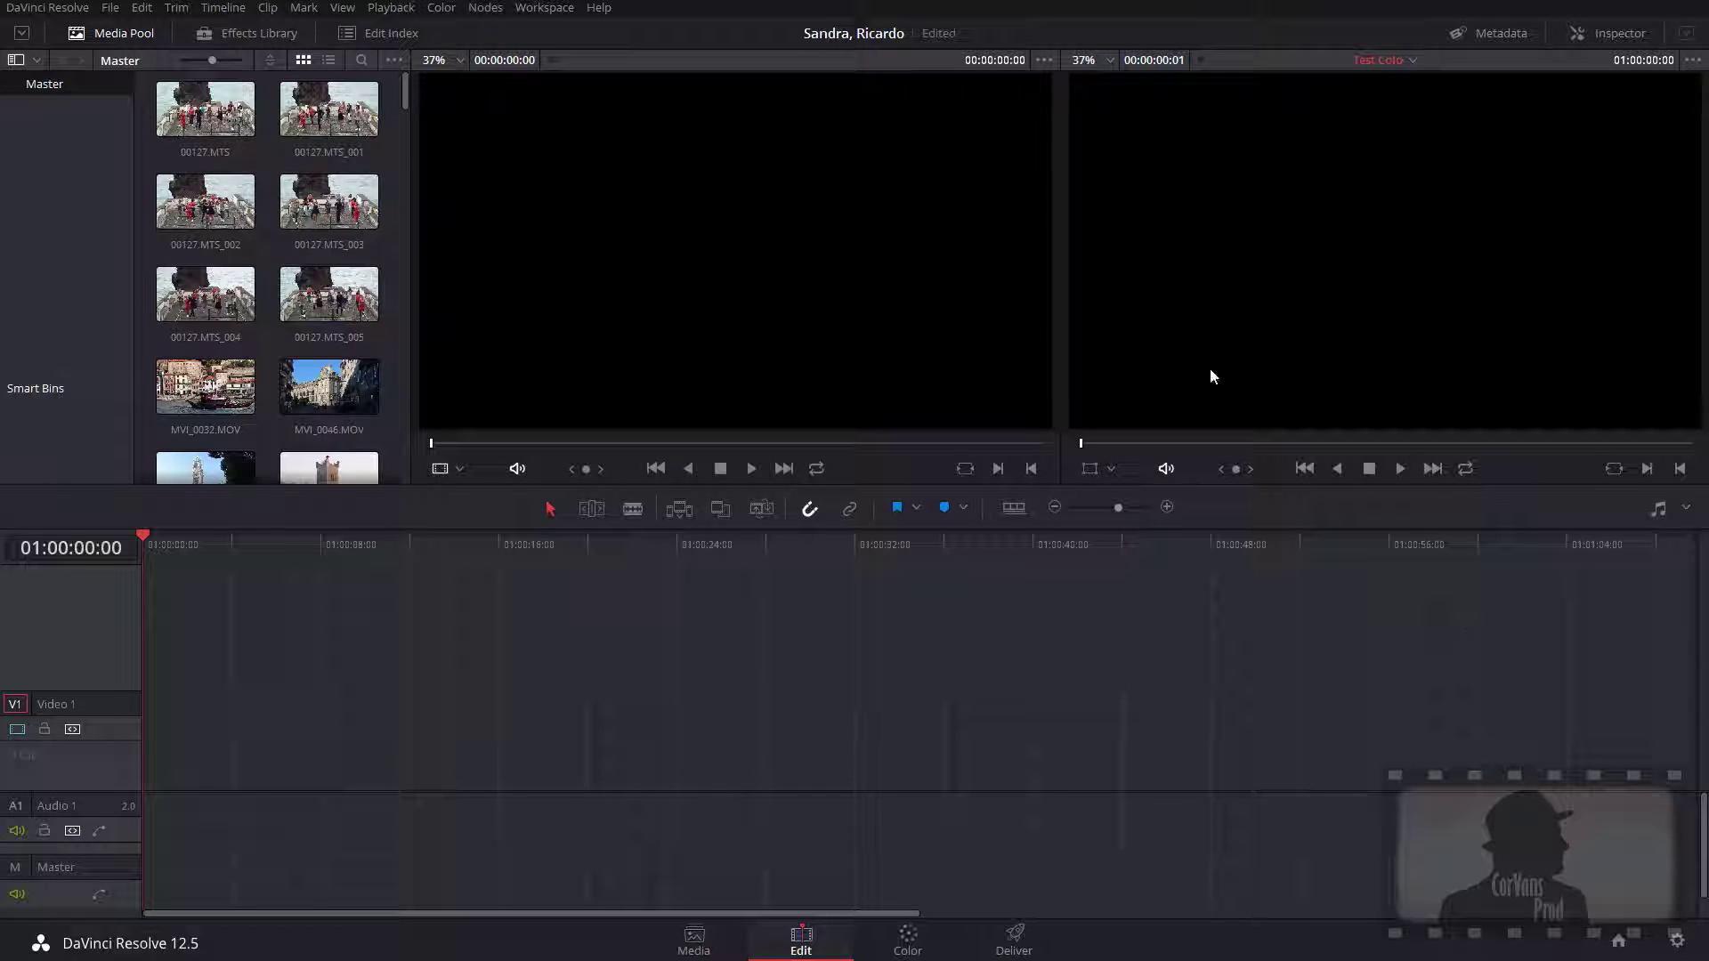
pyautogui.scroll(-4, 162, 267)
pyautogui.scroll(4, 162, 267)
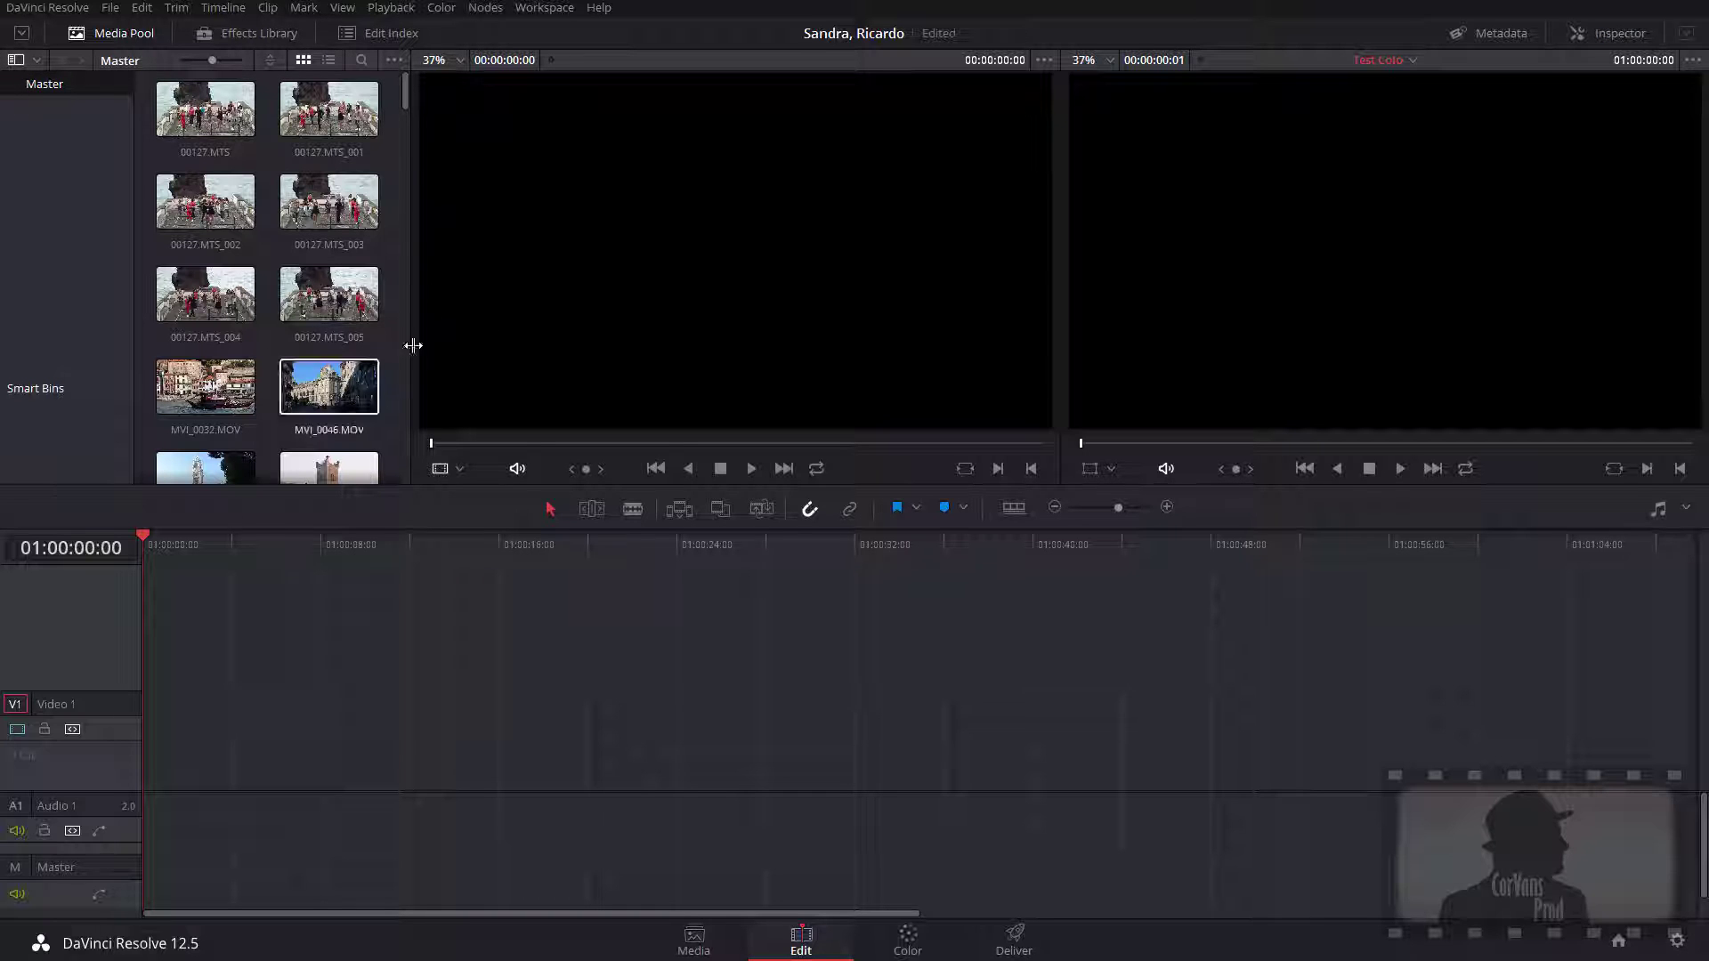
pyautogui.scroll(-5, 316, 267)
pyautogui.scroll(5, 312, 274)
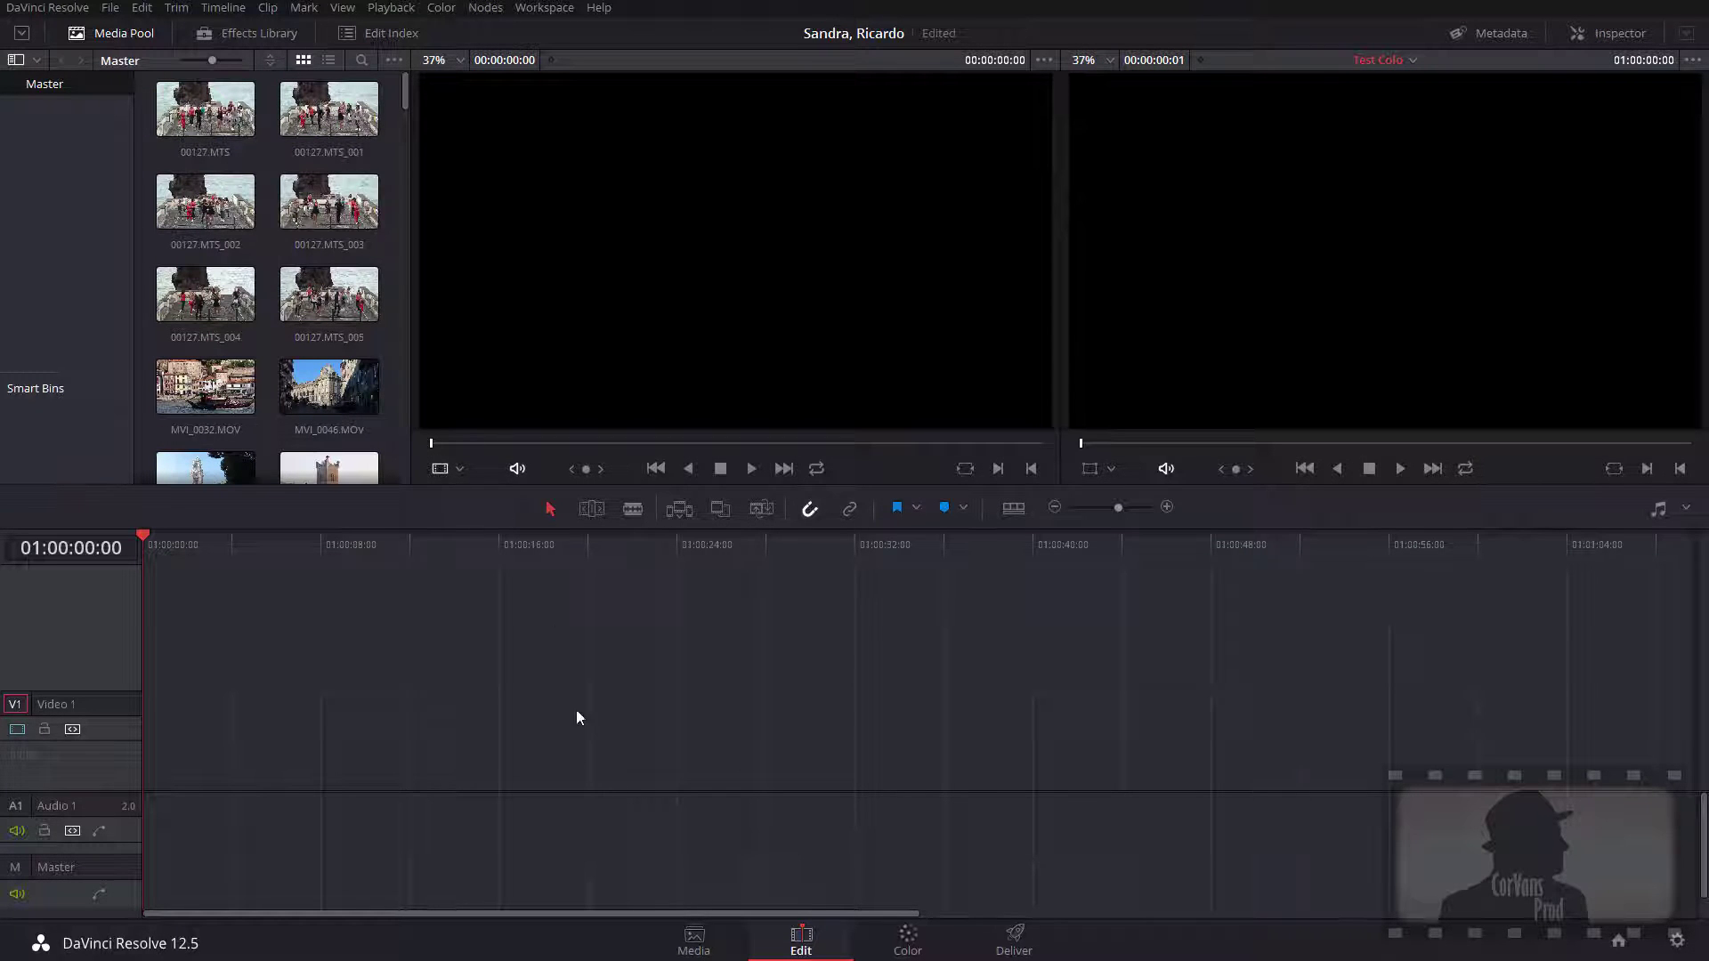
# Look through the Master bin clips on the Media page and return to the Edit page
pyautogui.click(698, 932)
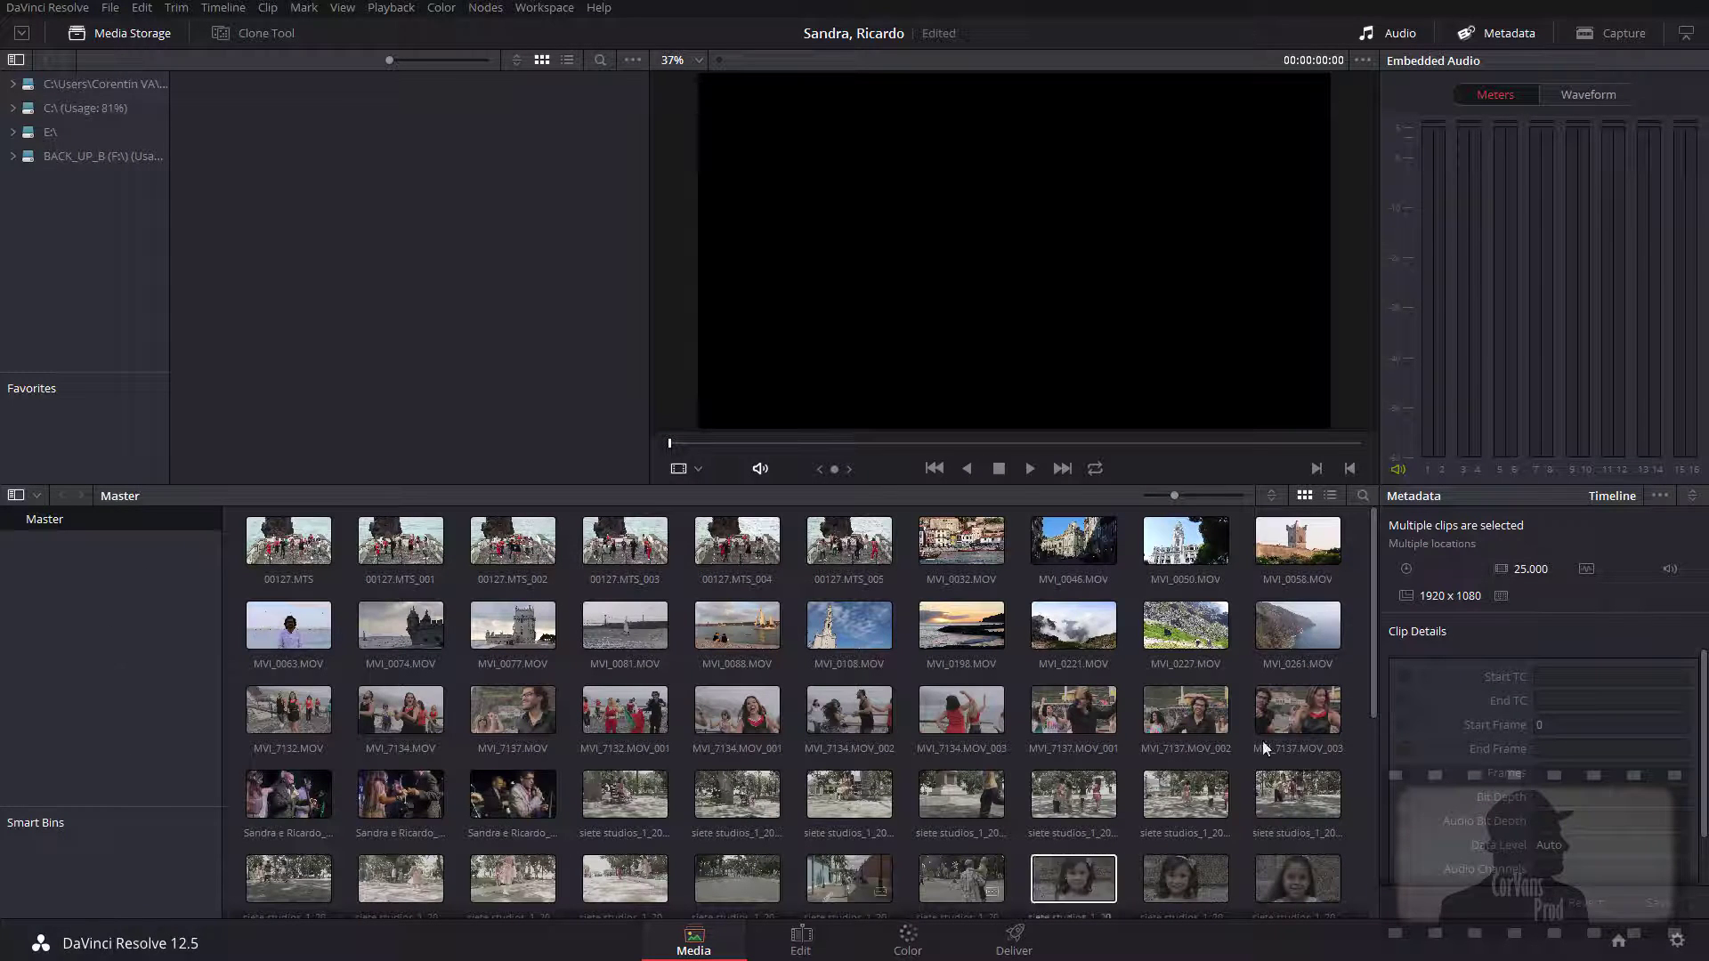
pyautogui.scroll(-1, 1128, 777)
pyautogui.scroll(-1, 1493, 724)
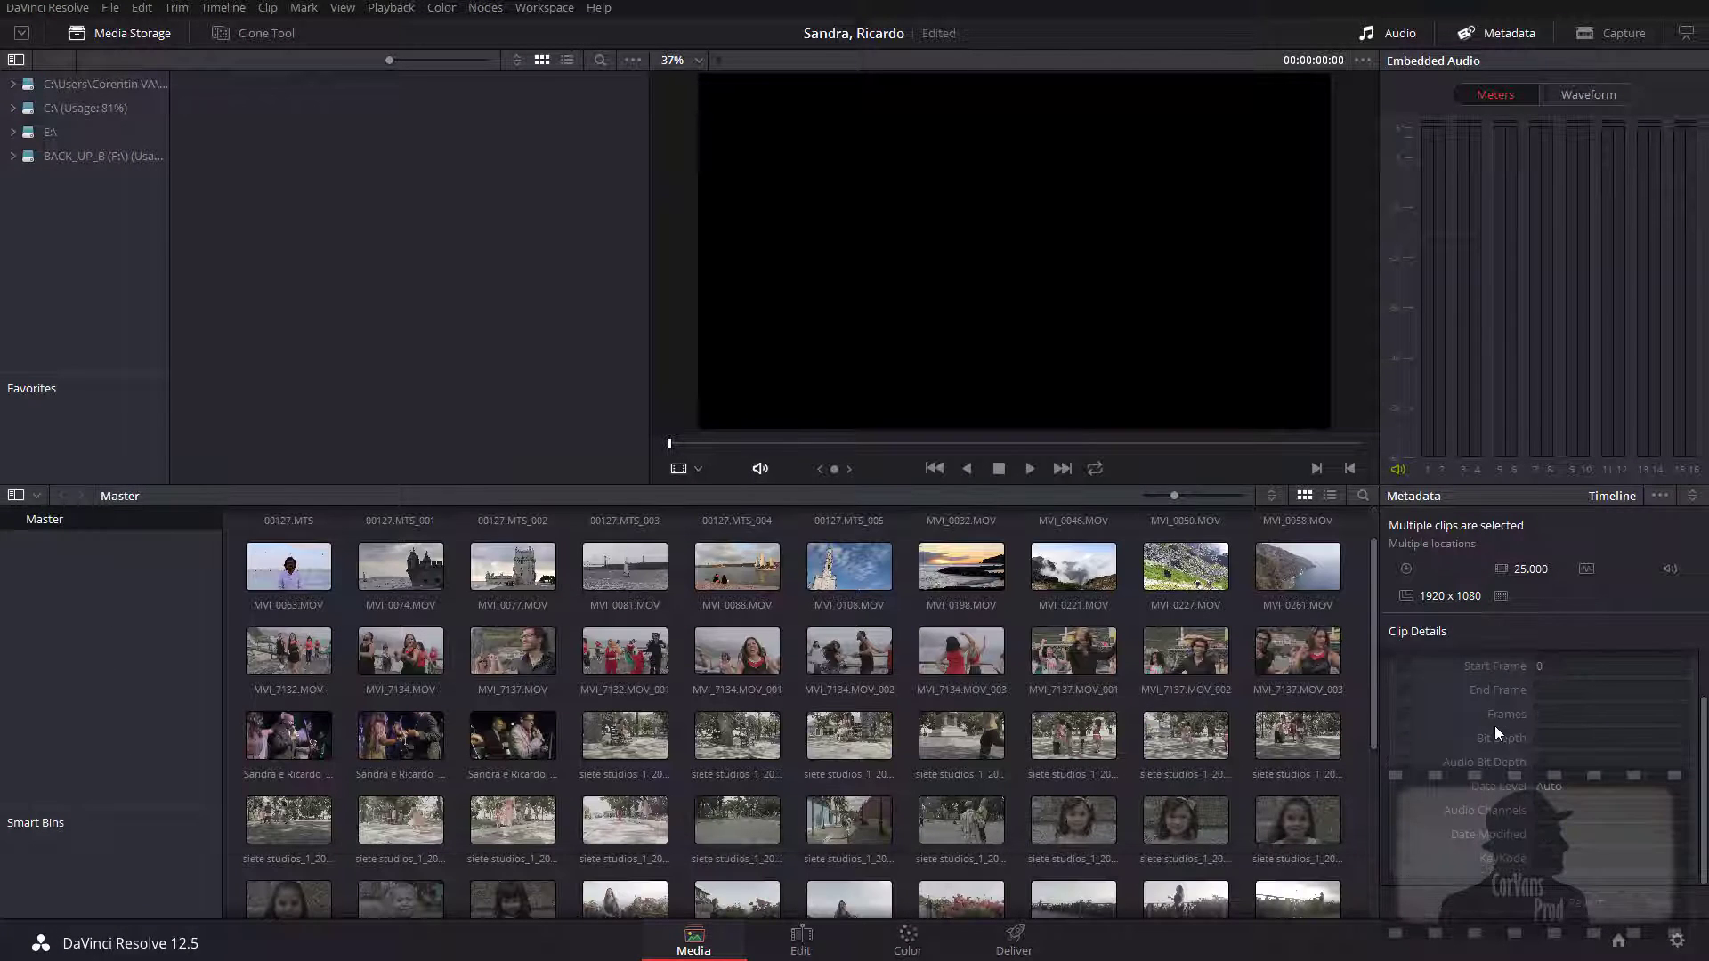
pyautogui.scroll(1, 1493, 725)
pyautogui.scroll(1, 1104, 623)
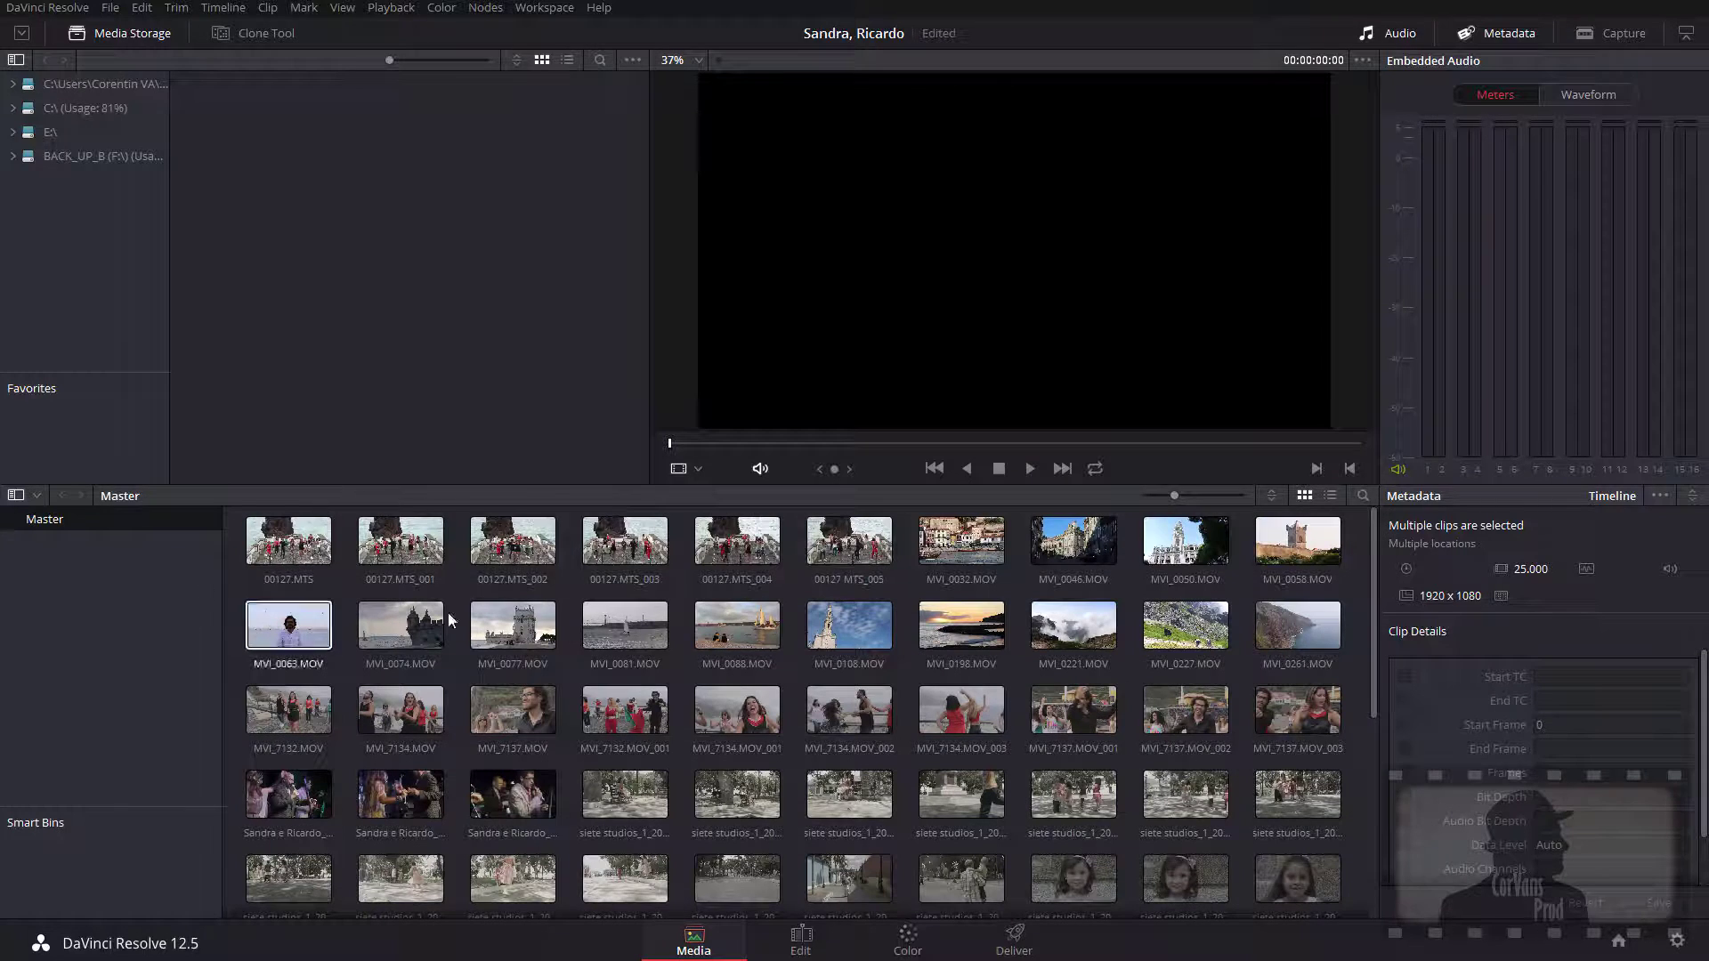
pyautogui.click(800, 939)
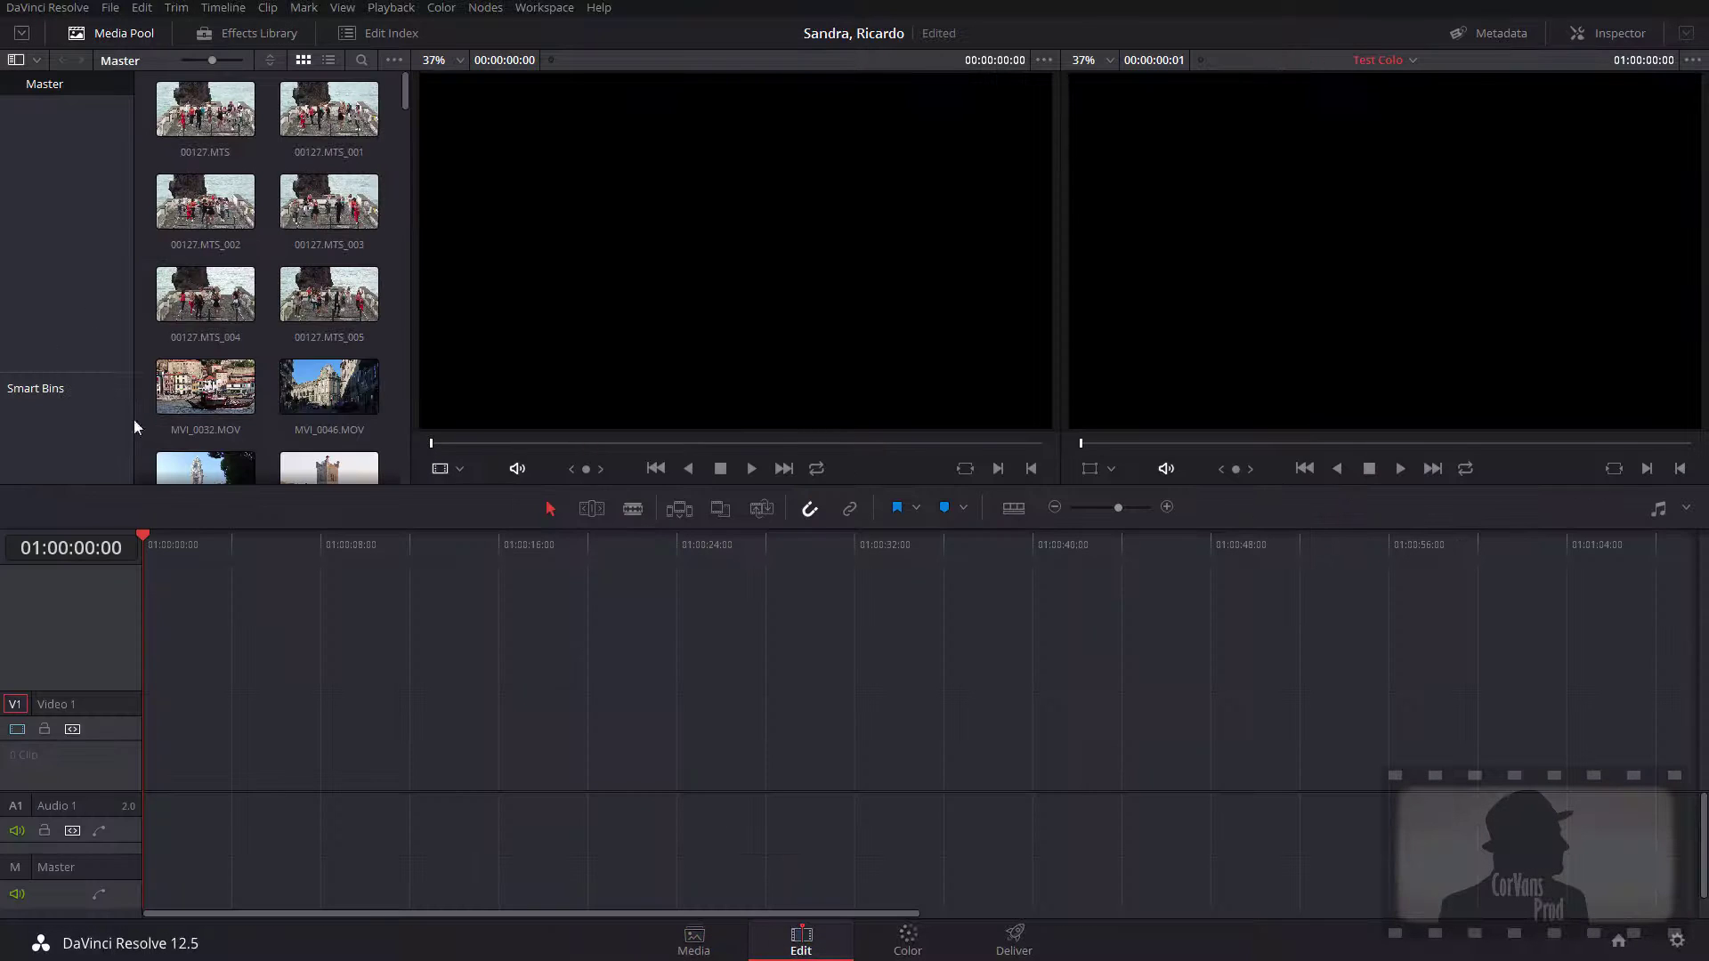
# Toggle the Media Pool's bin list off and on, and compare it with the bin list on the Media page
pyautogui.click(16, 60)
pyautogui.click(16, 60)
pyautogui.click(693, 936)
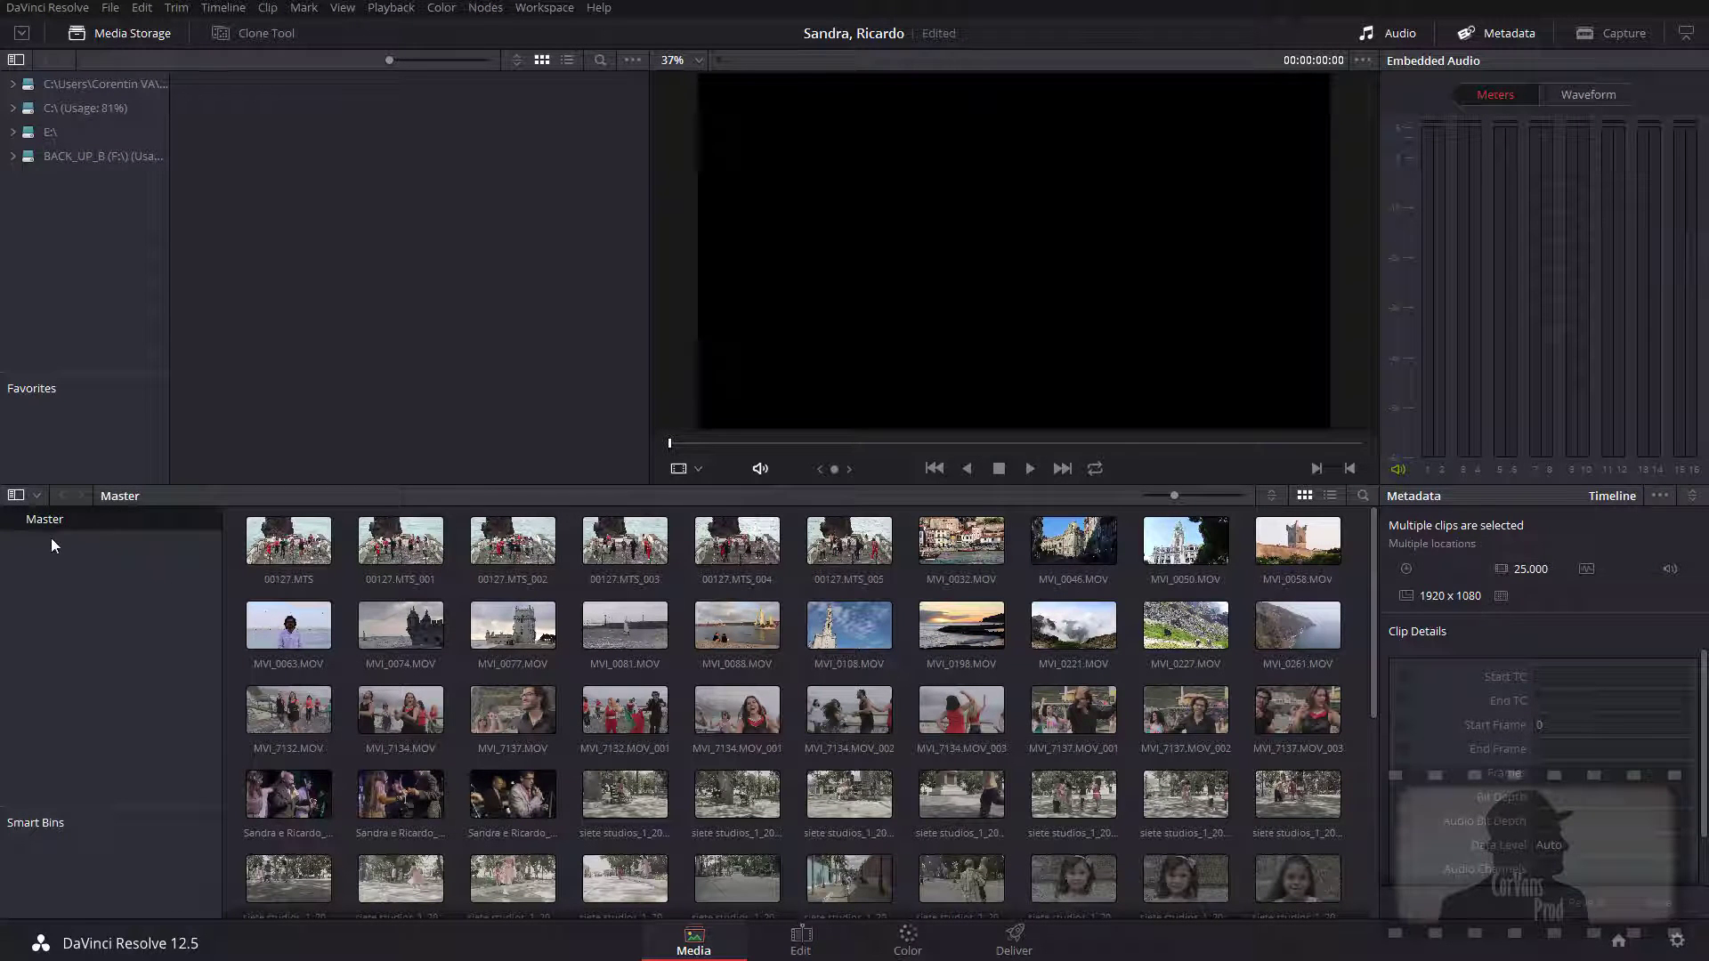
pyautogui.click(800, 936)
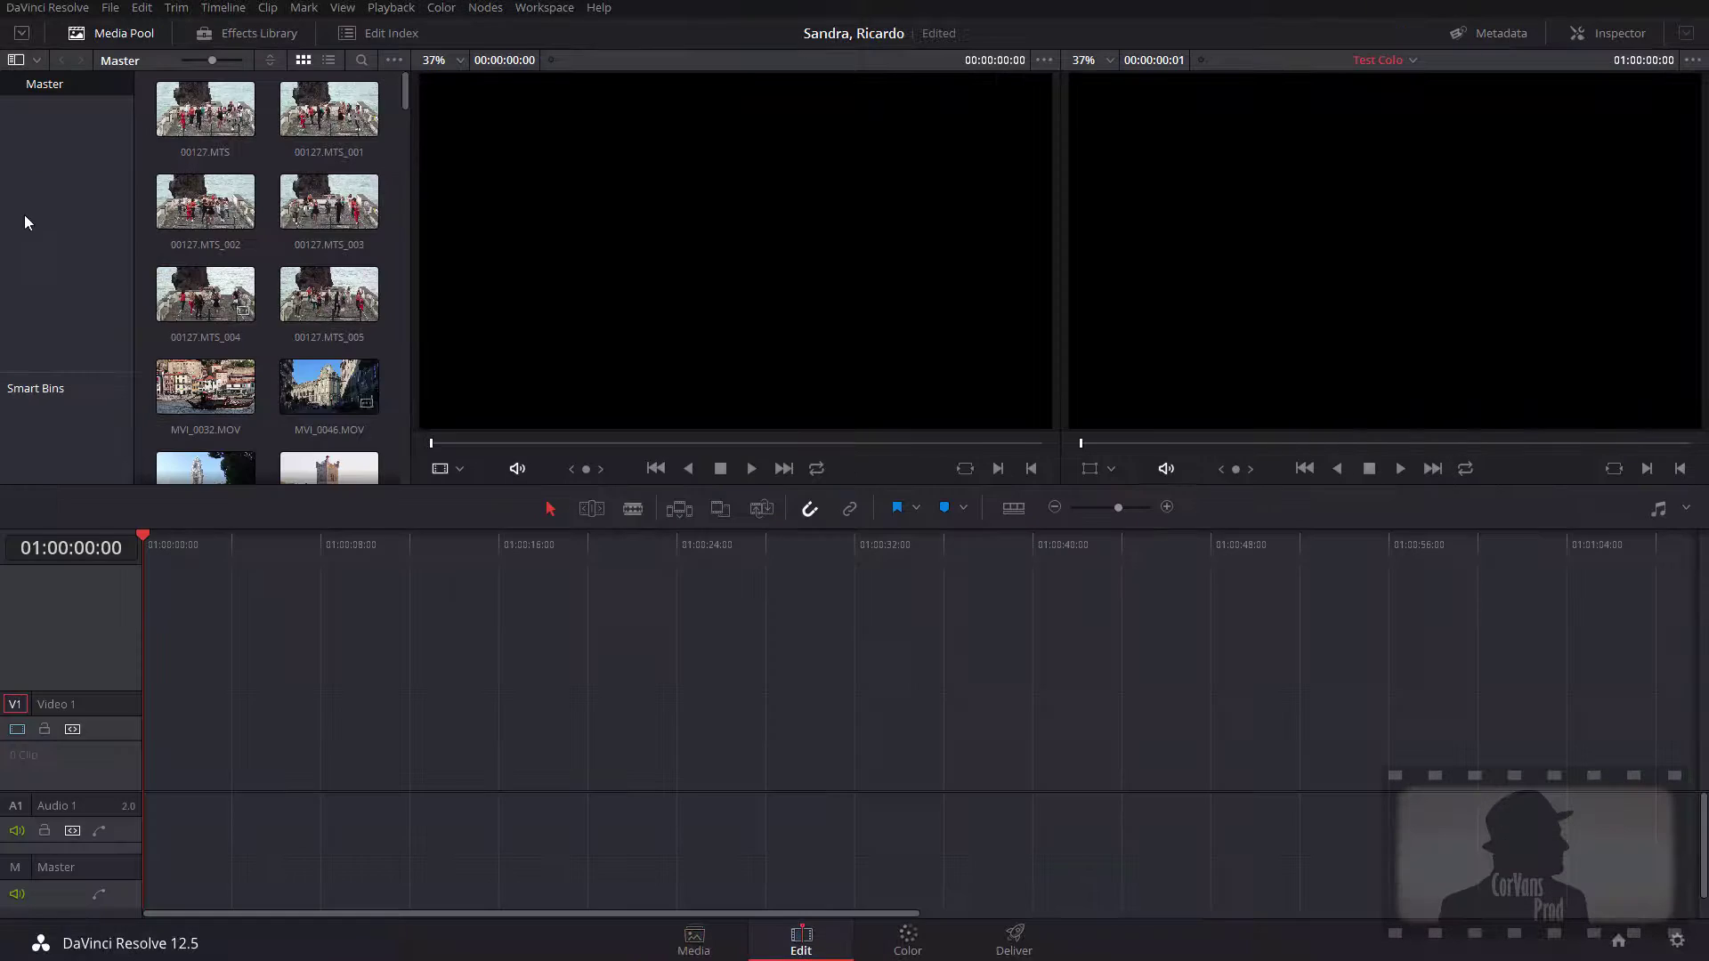
# View the colour filter options of the Media Pool's bin list, and toggle the list off and on
pyautogui.click(37, 61)
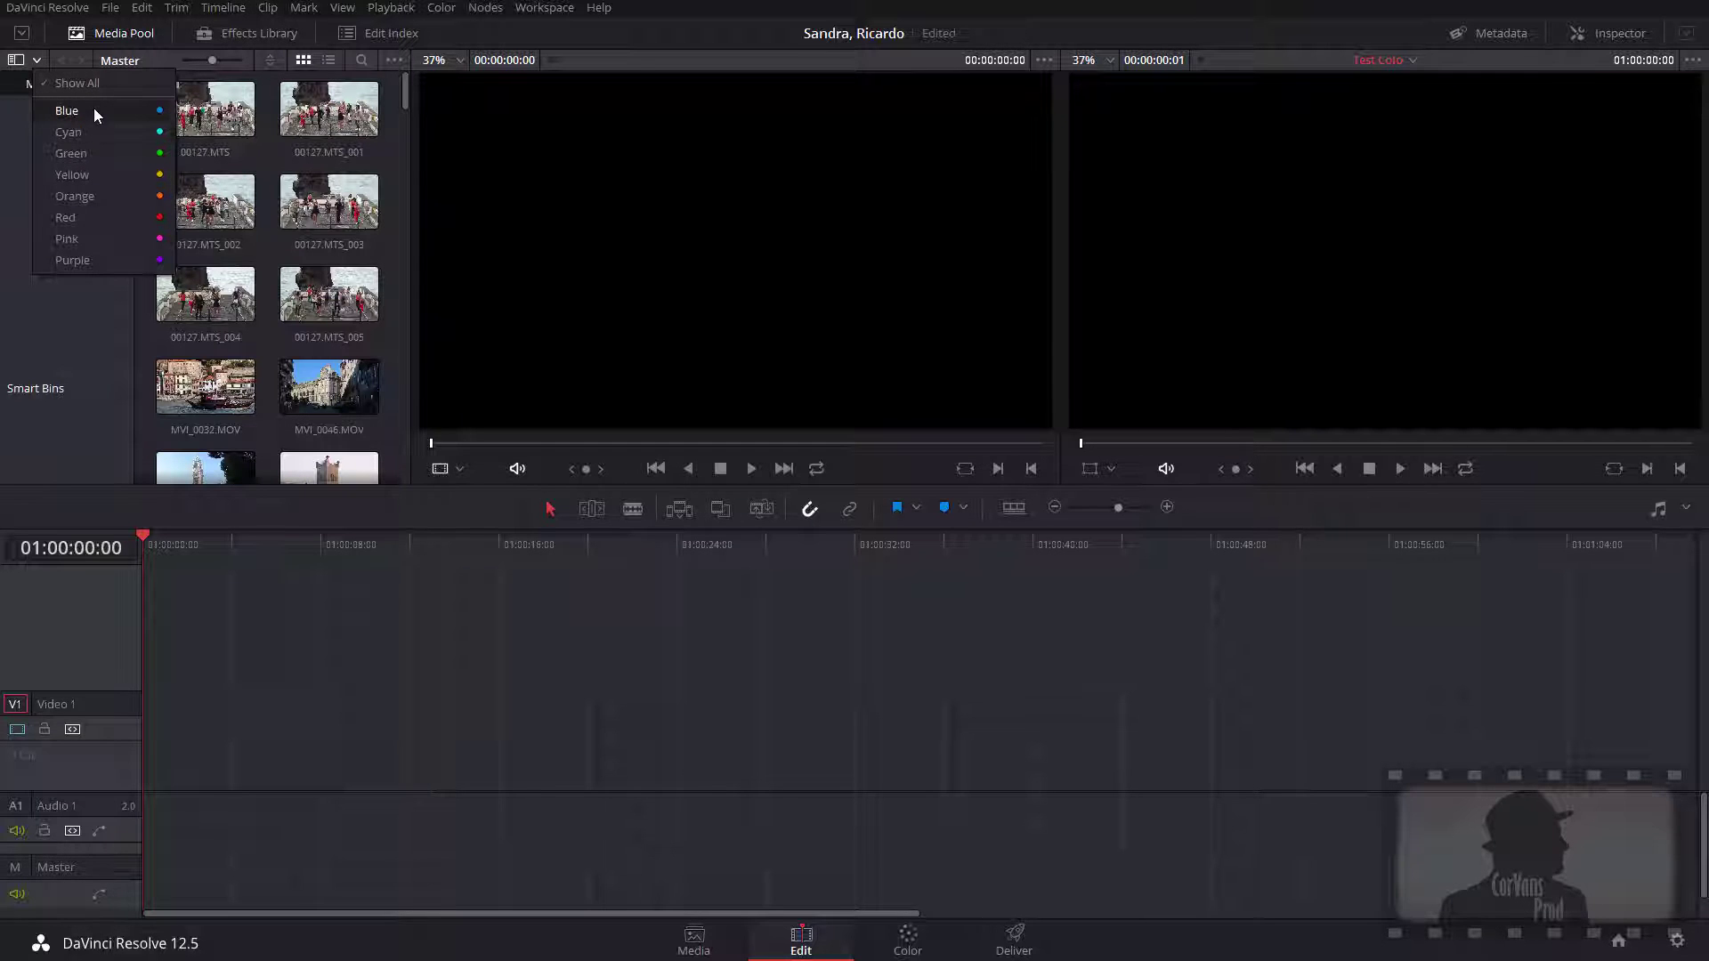
pyautogui.click(12, 57)
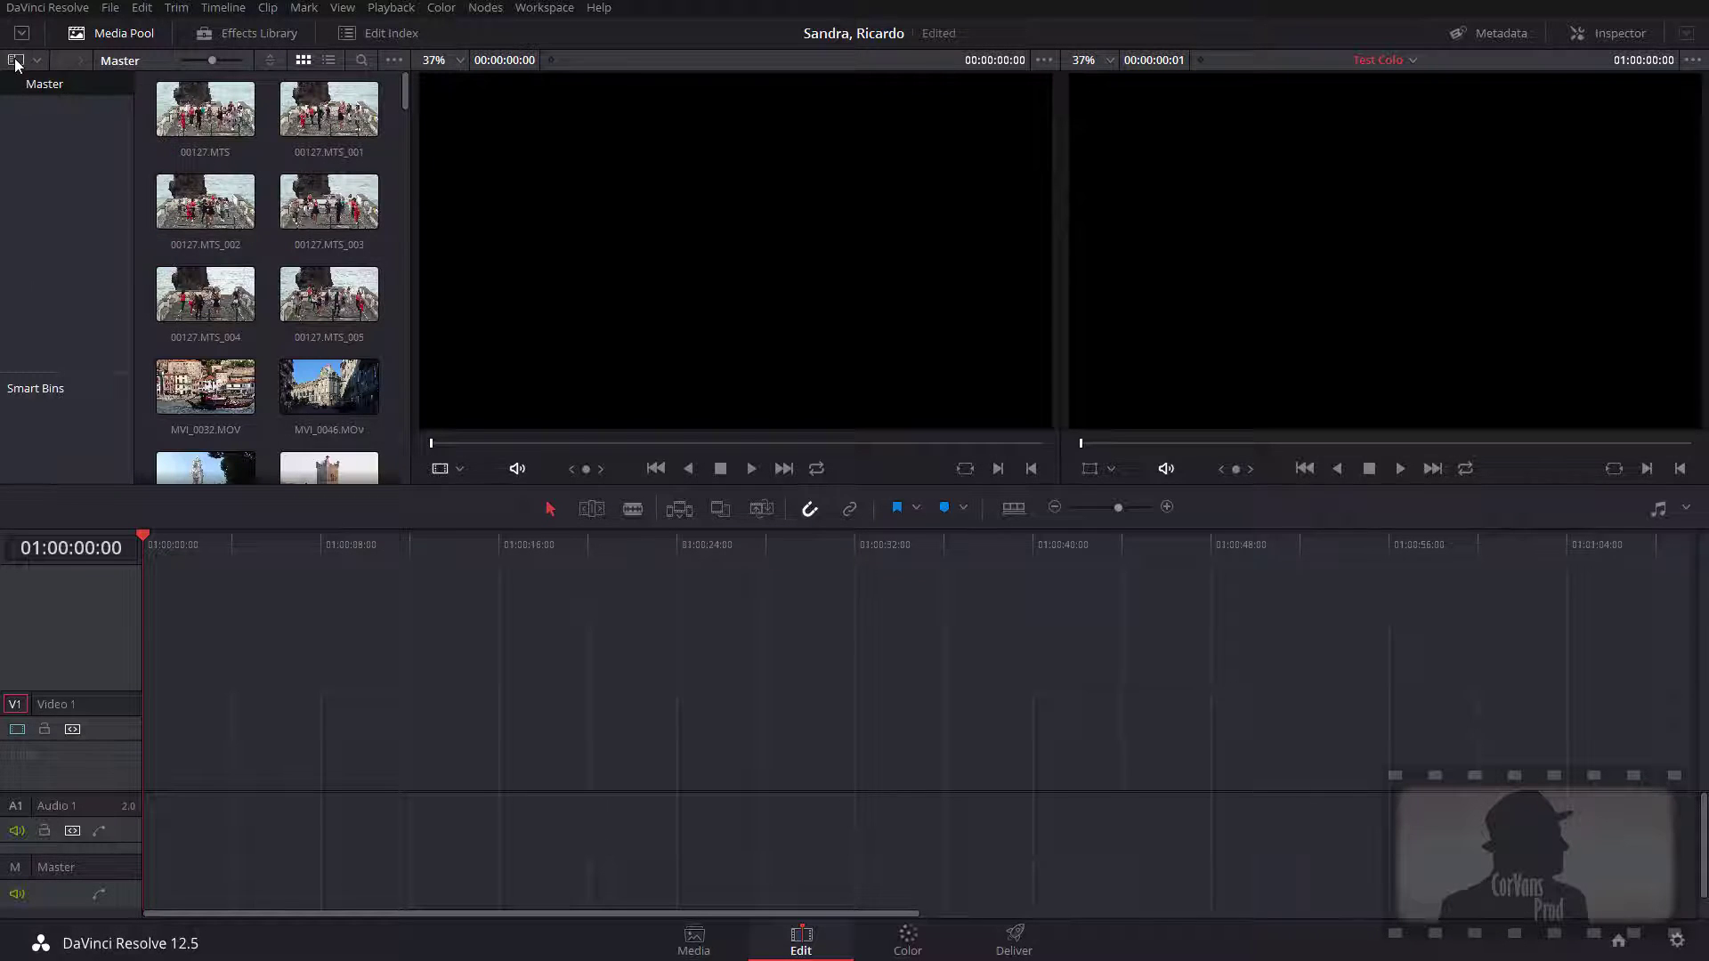
pyautogui.click(13, 58)
pyautogui.click(13, 57)
# Show the Media Pool clips as a list with 00127.MTS_002.mxf selected, and hide the bin list
pyautogui.click(332, 59)
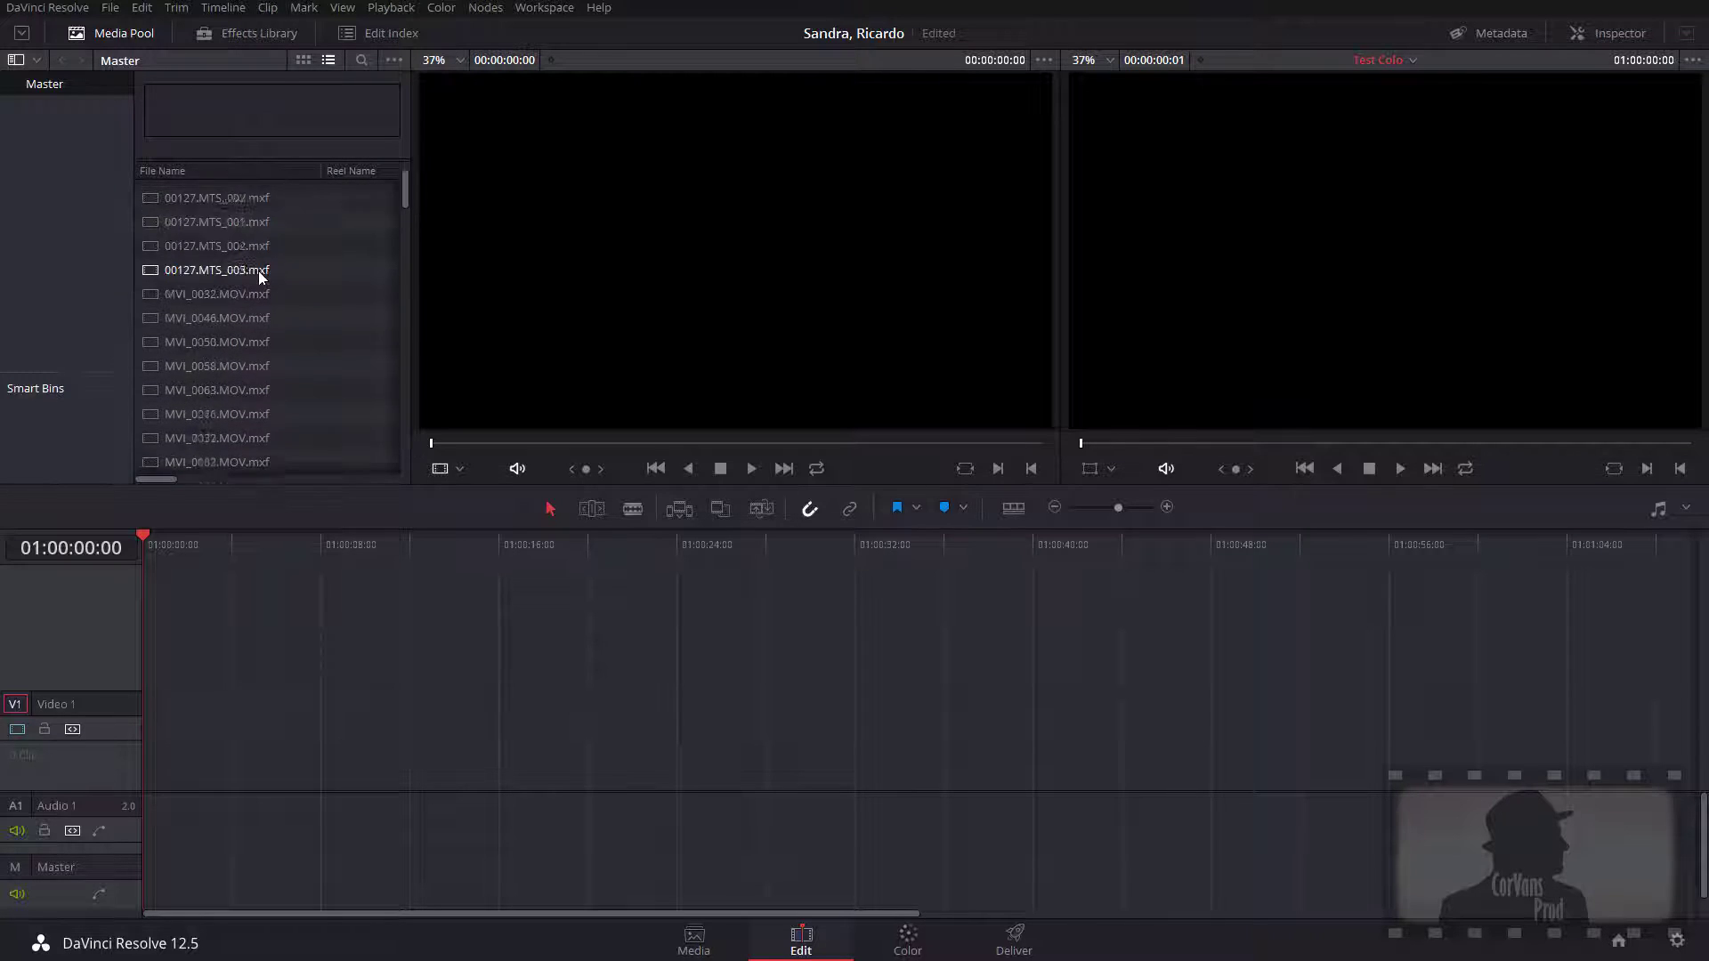
pyautogui.click(260, 242)
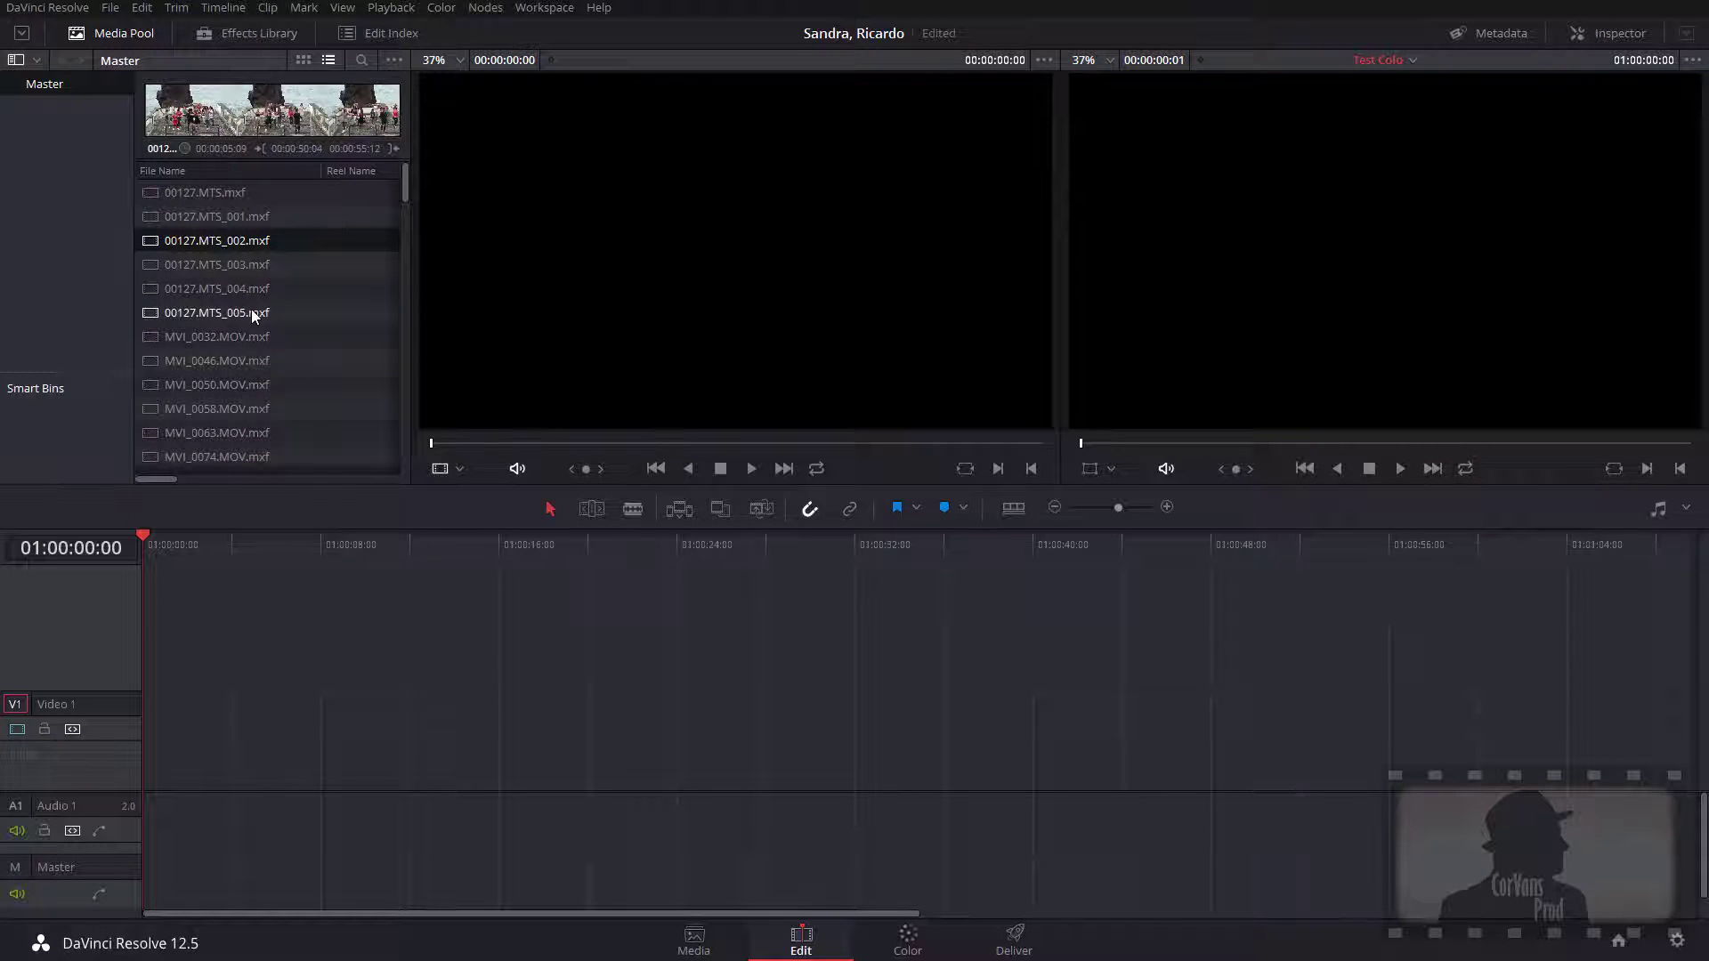
pyautogui.click(15, 60)
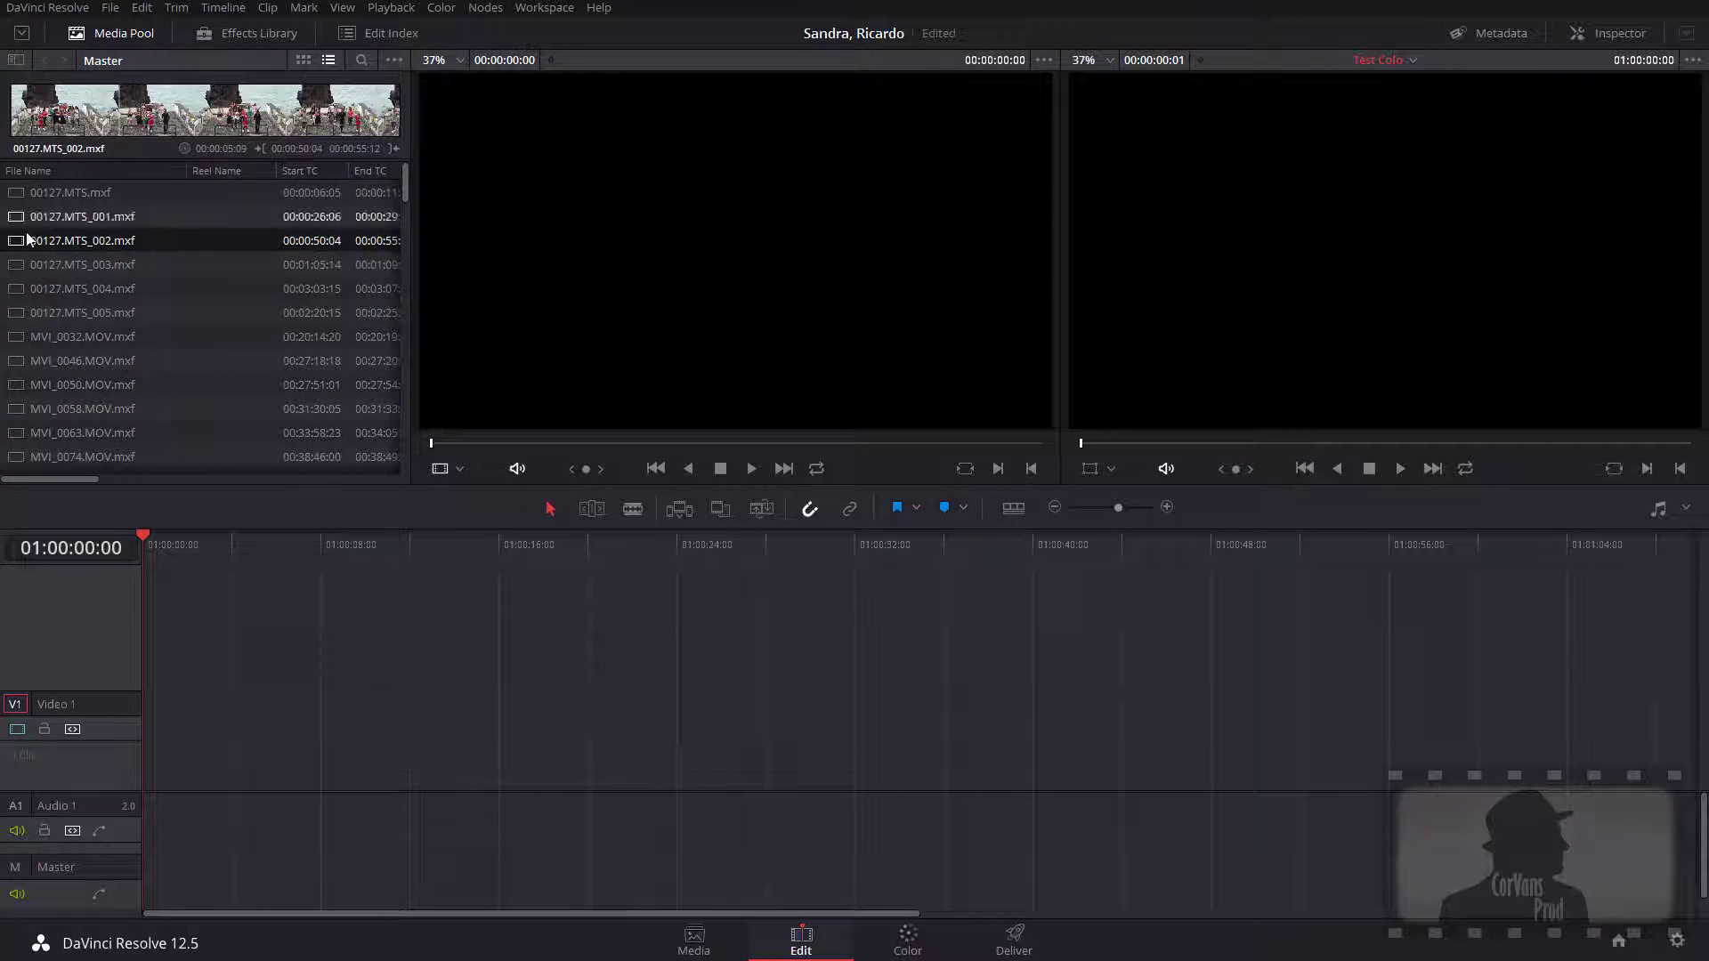
# Hide the filmstrip preview above the Media Pool's clip list and show it again
pyautogui.click(396, 61)
pyautogui.click(424, 82)
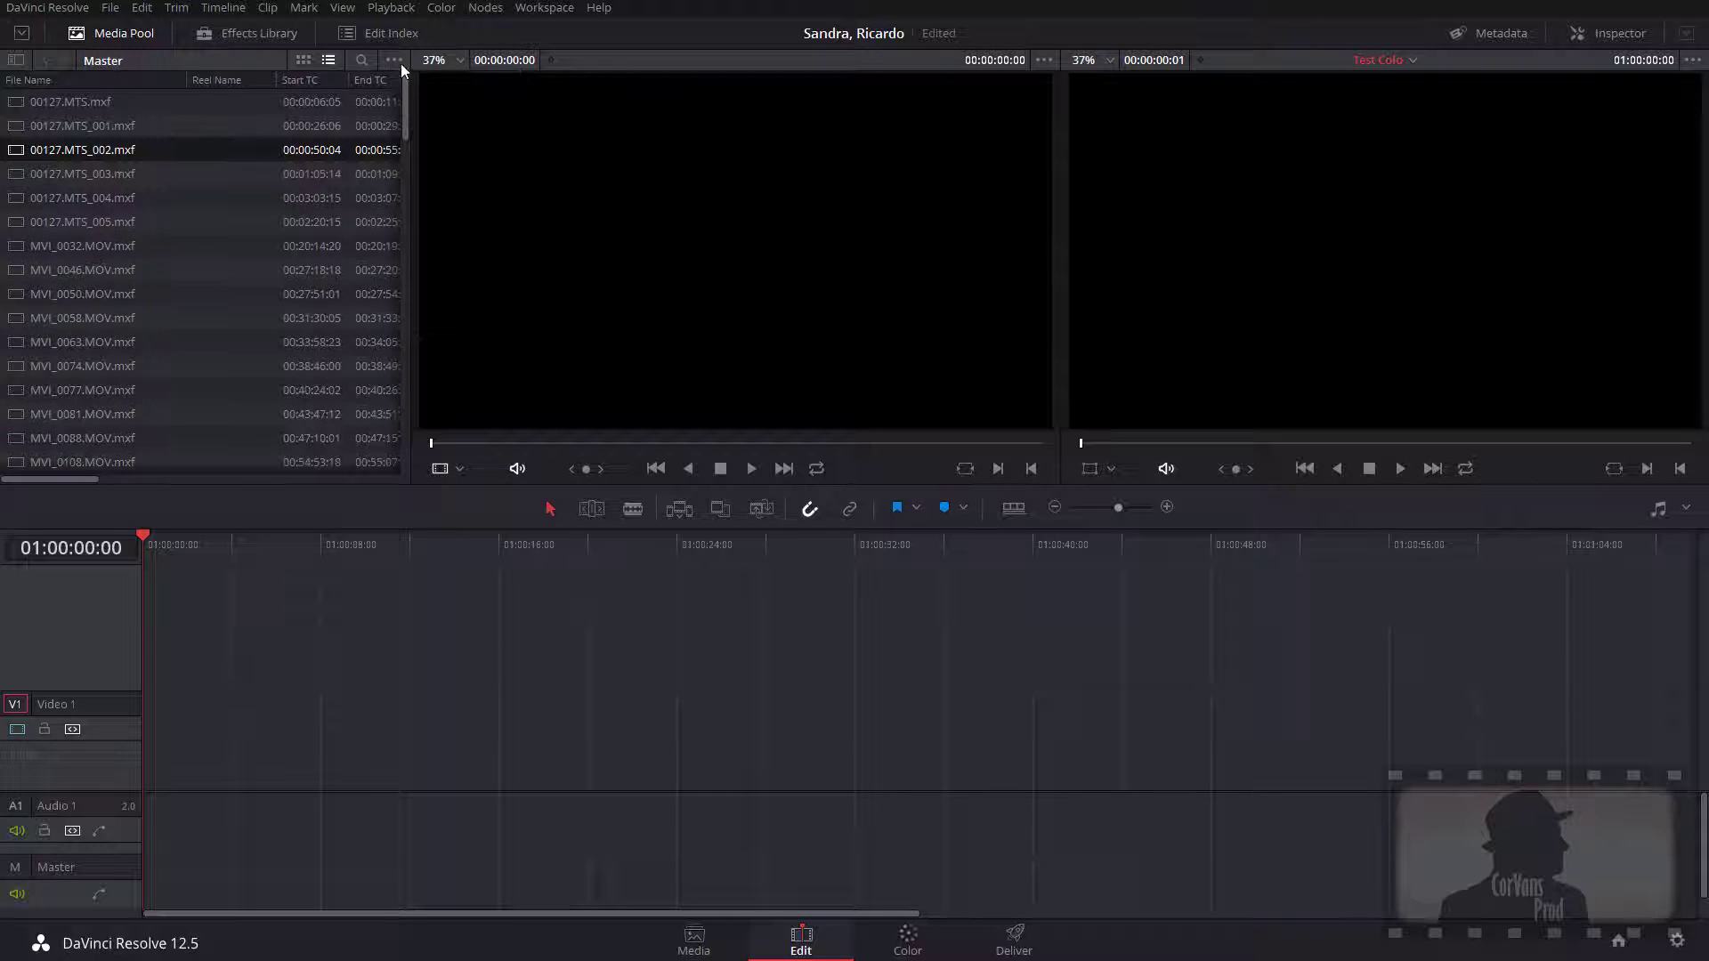
pyautogui.click(396, 60)
pyautogui.click(418, 83)
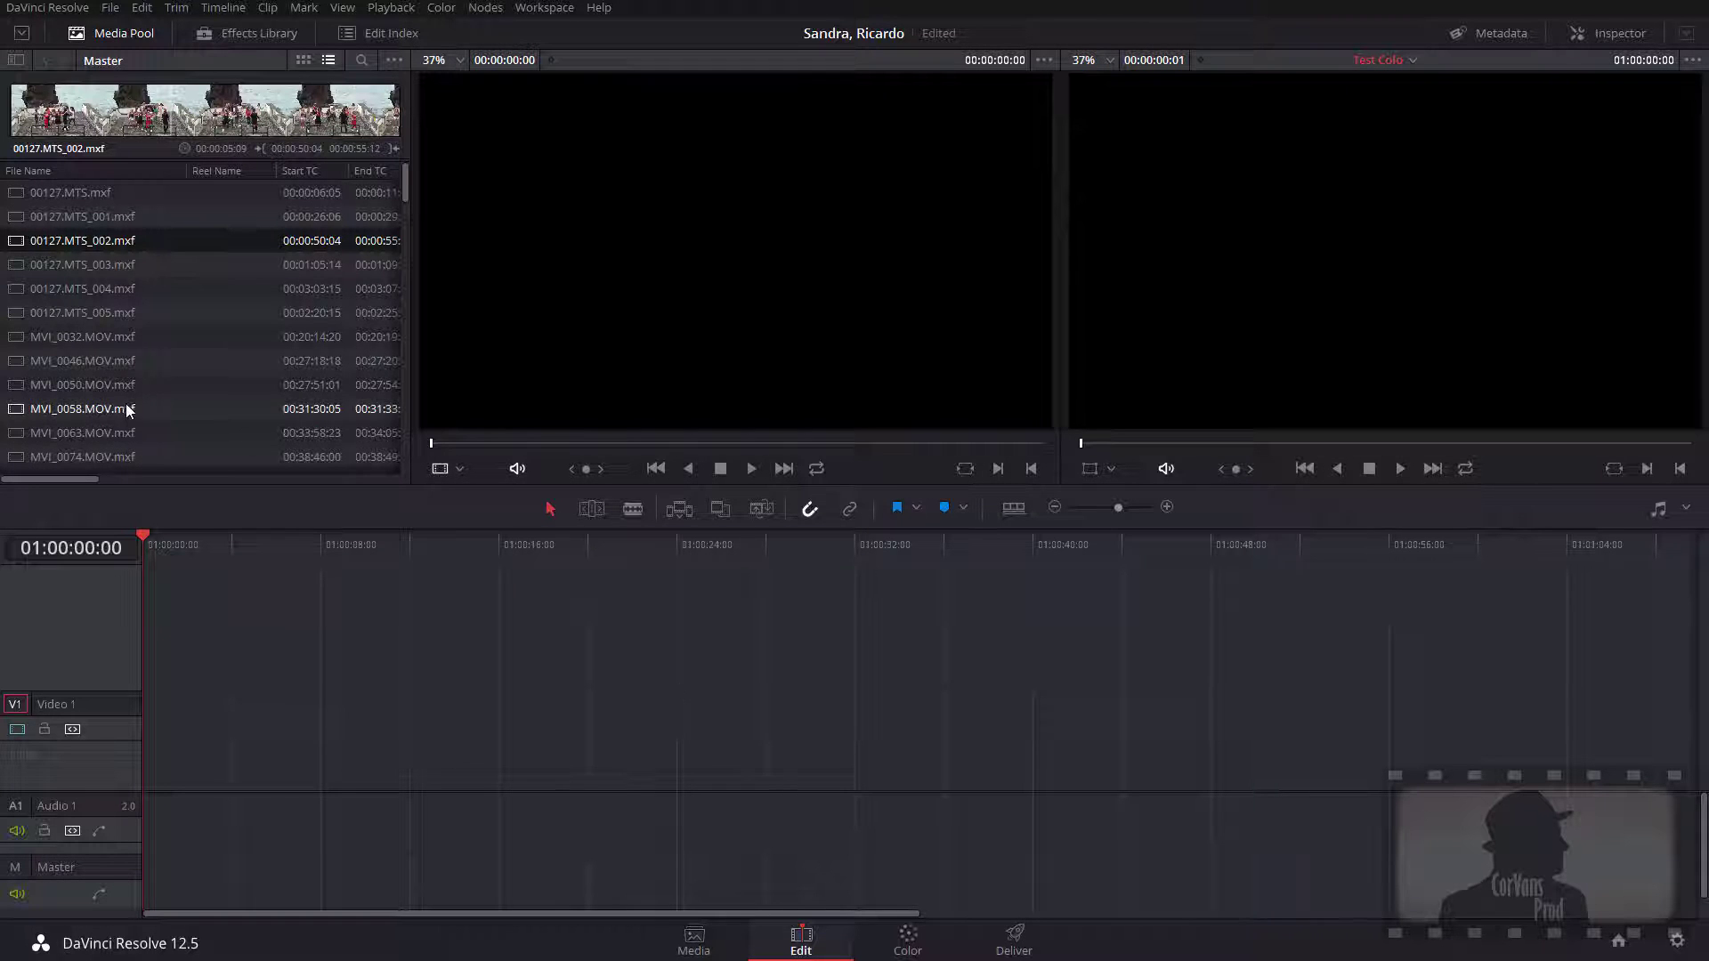
# Find the timeline "one line" at the end of the Master bin's clip list and open it
pyautogui.scroll(-5, 214, 419)
pyautogui.scroll(-15, 212, 418)
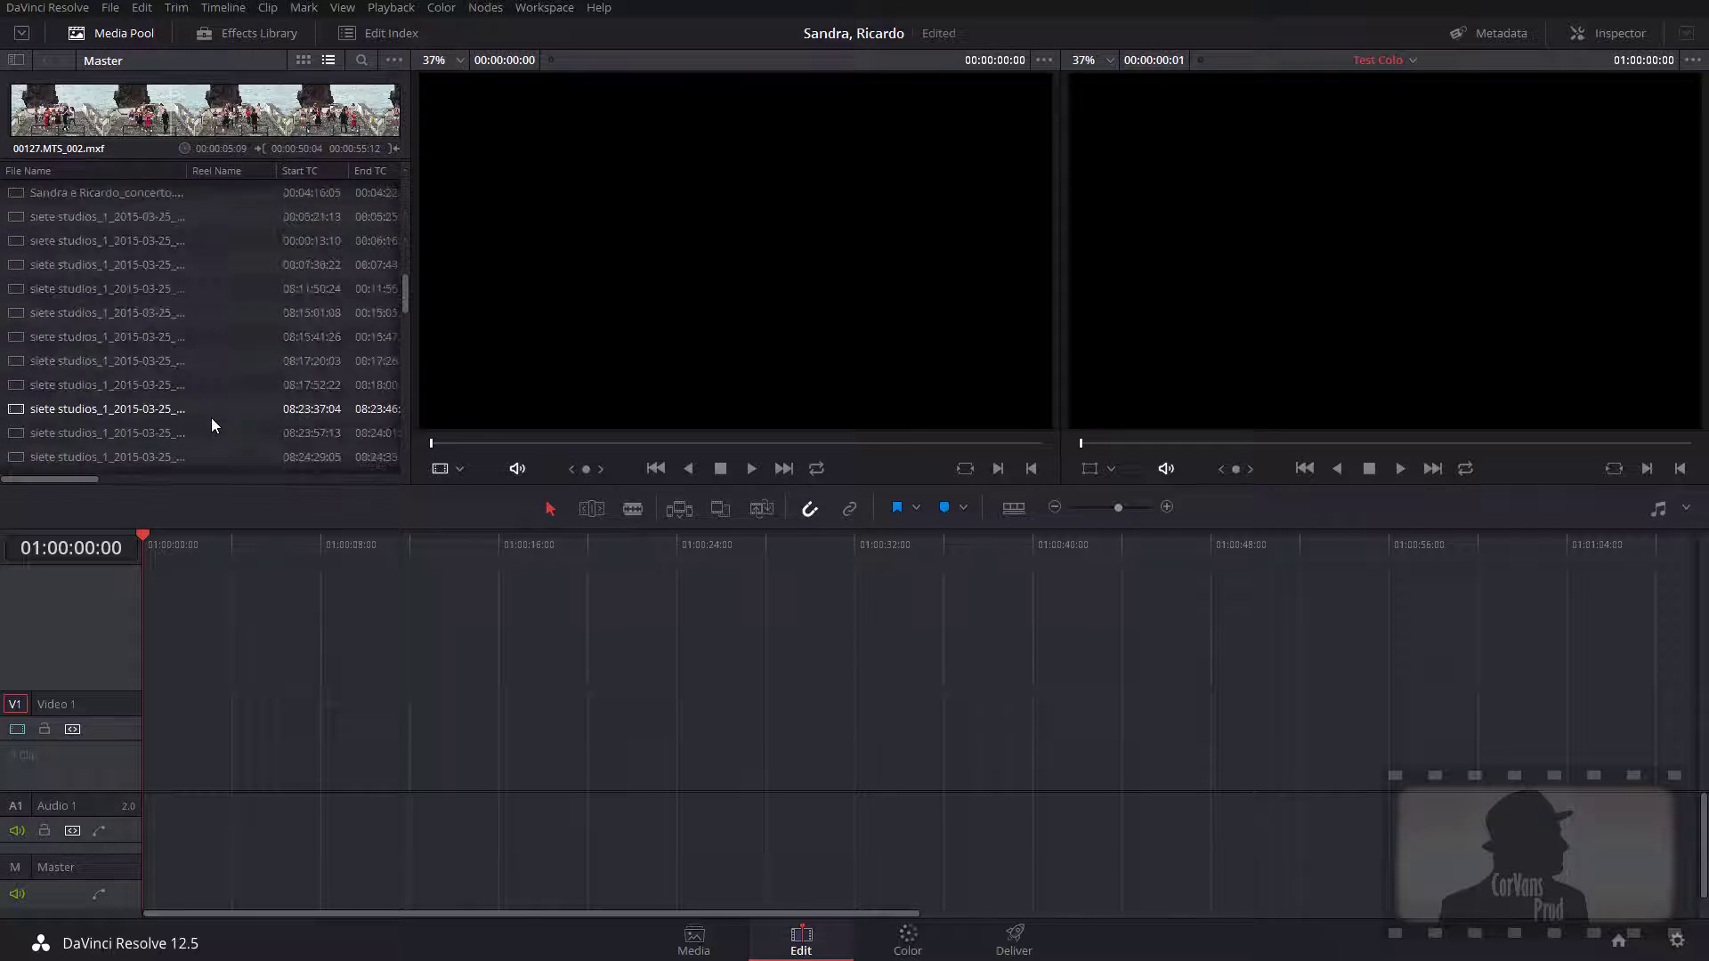
pyautogui.scroll(-5, 212, 419)
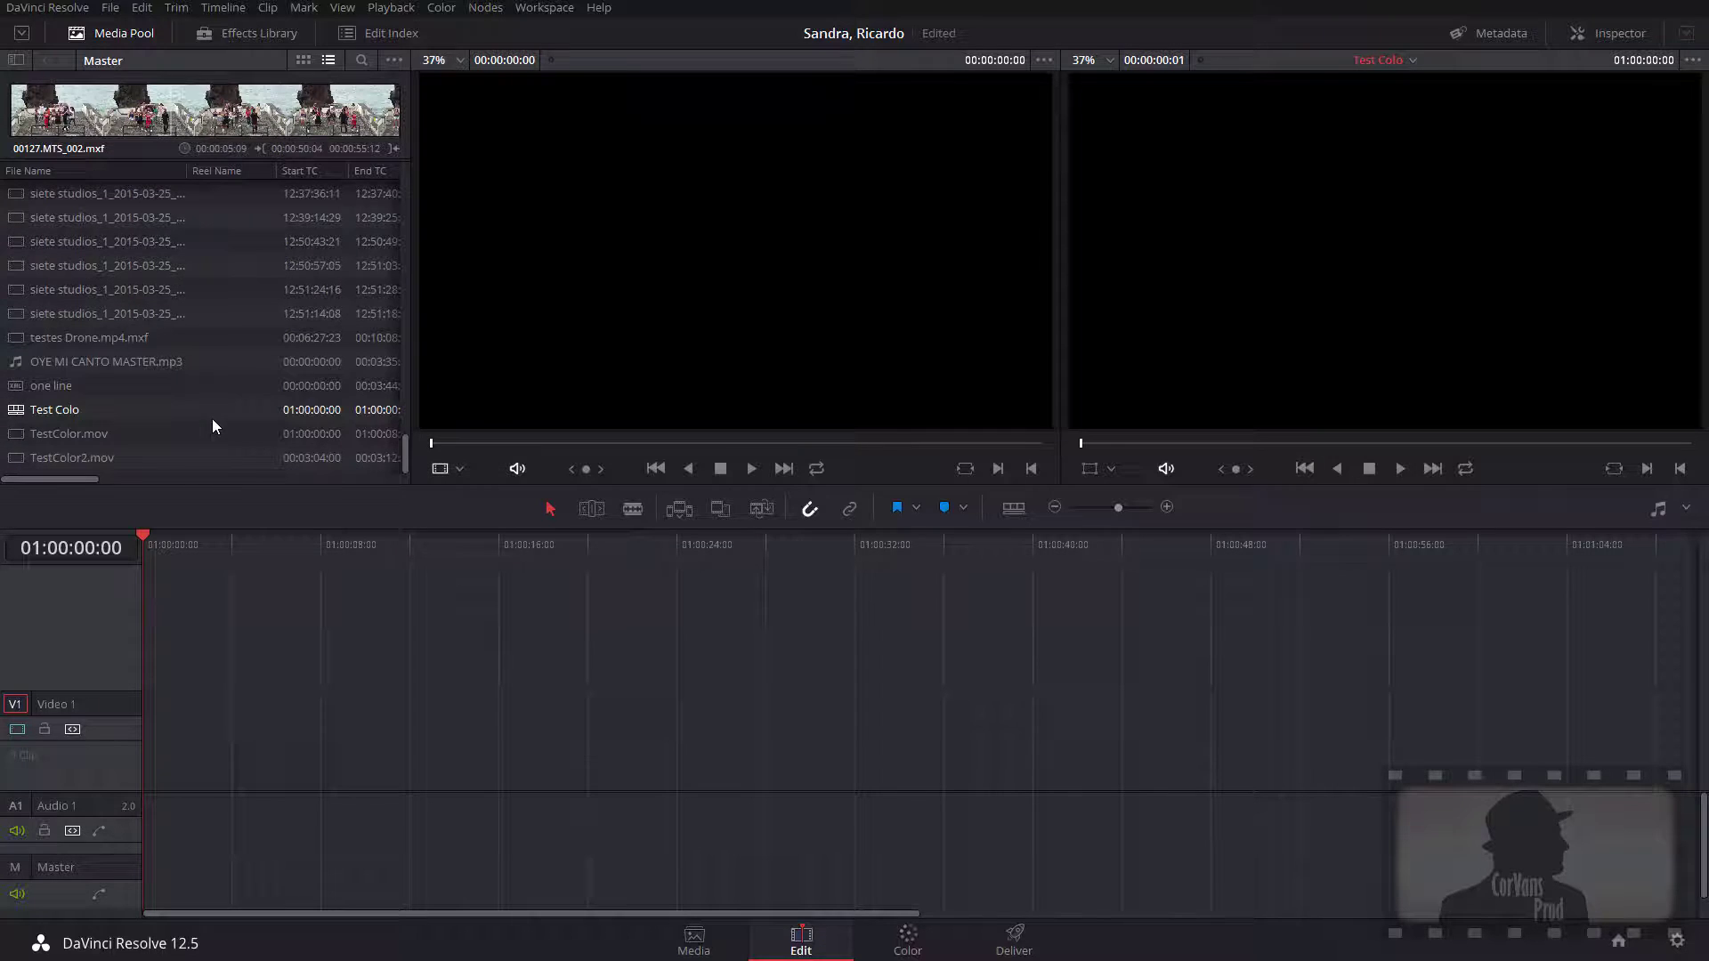
pyautogui.click(60, 385)
pyautogui.doubleClick(60, 385)
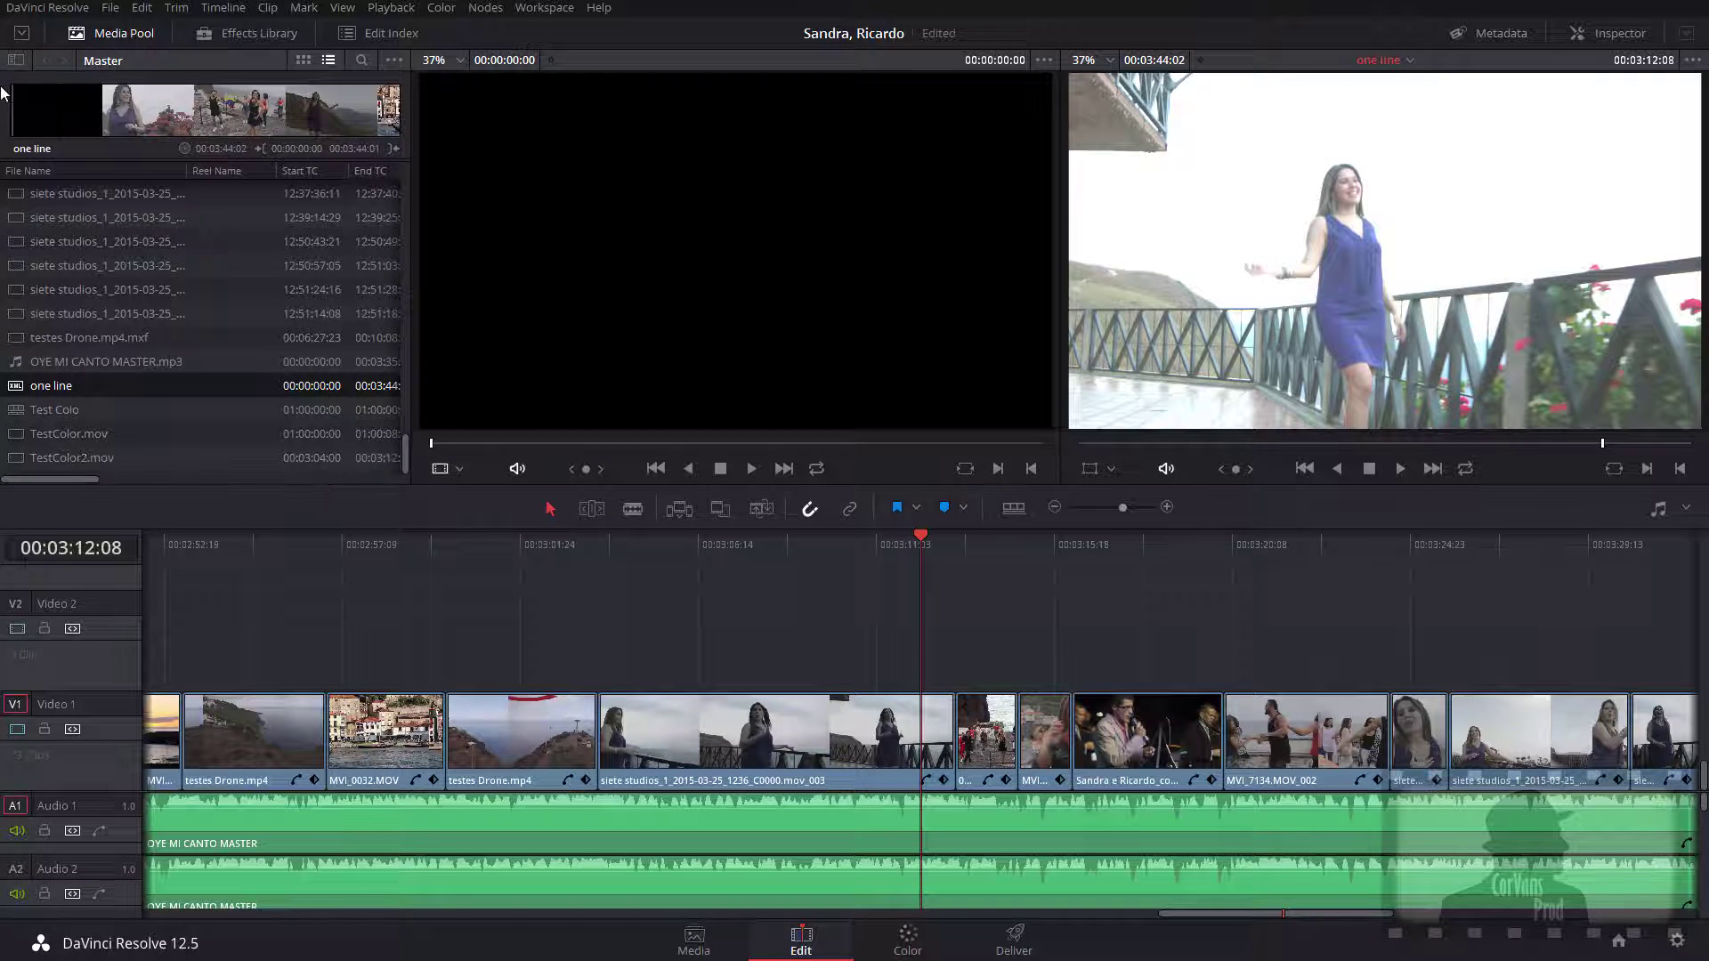
# Show the bin list beside the Media Pool's clips again
pyautogui.click(16, 59)
pyautogui.click(16, 60)
pyautogui.click(16, 59)
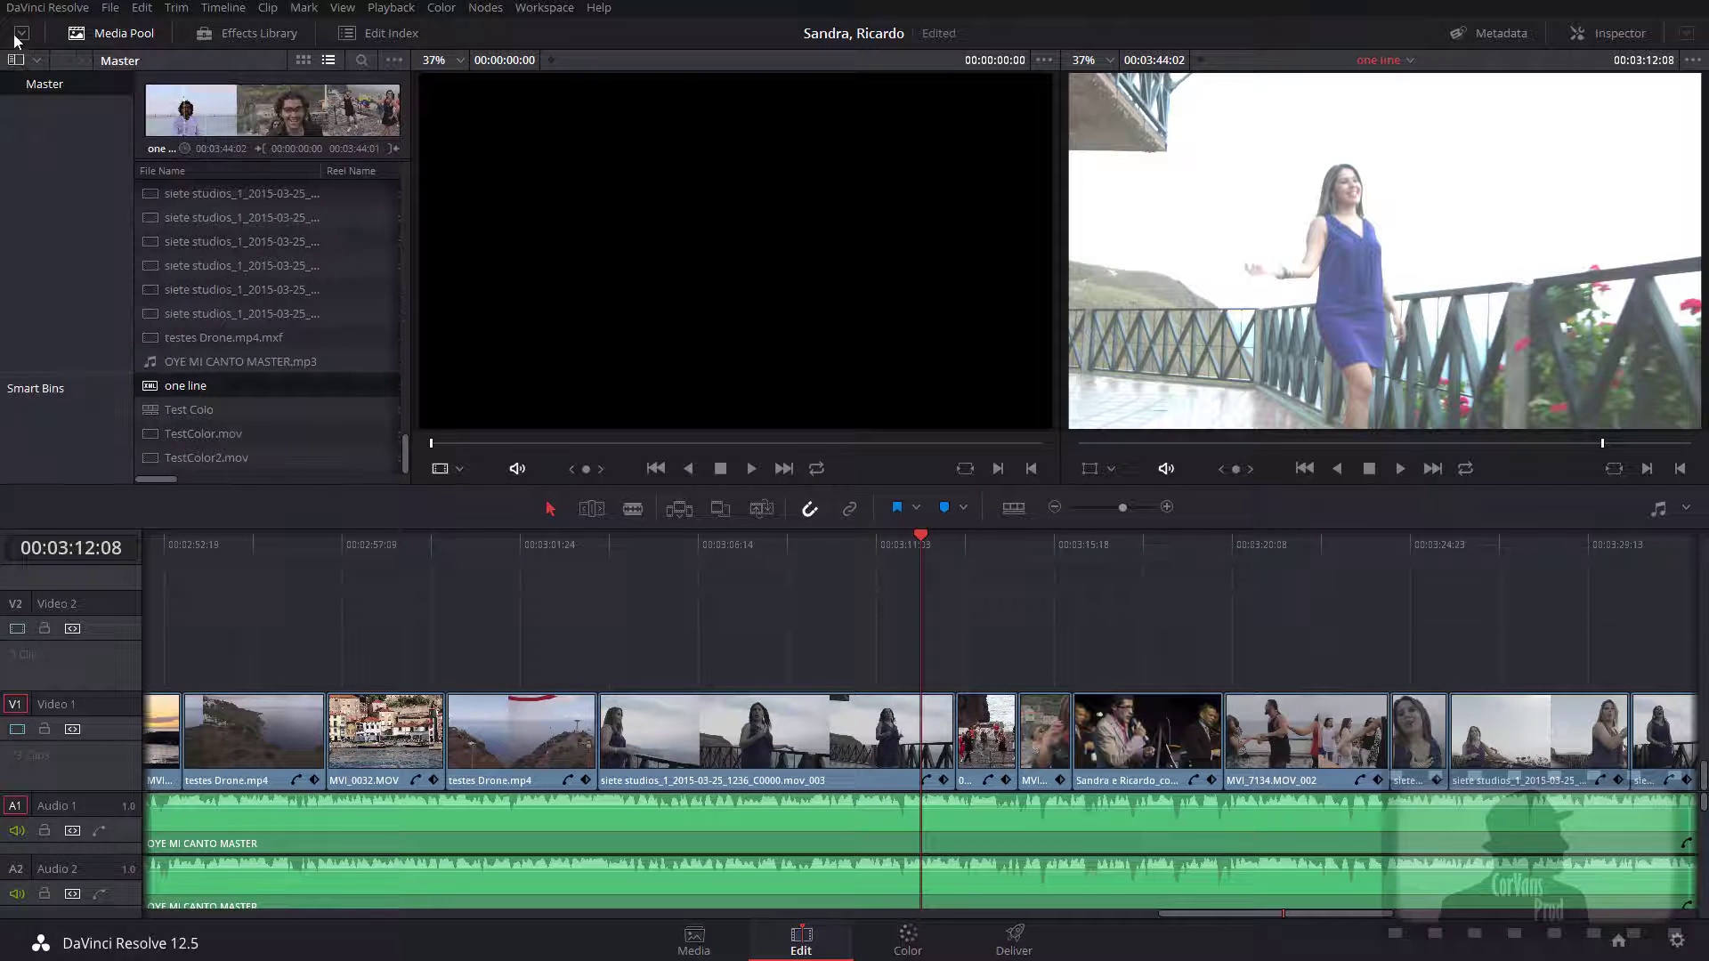
# Toggle the Media Pool between full height and half height, leaving it at half height
pyautogui.click(19, 36)
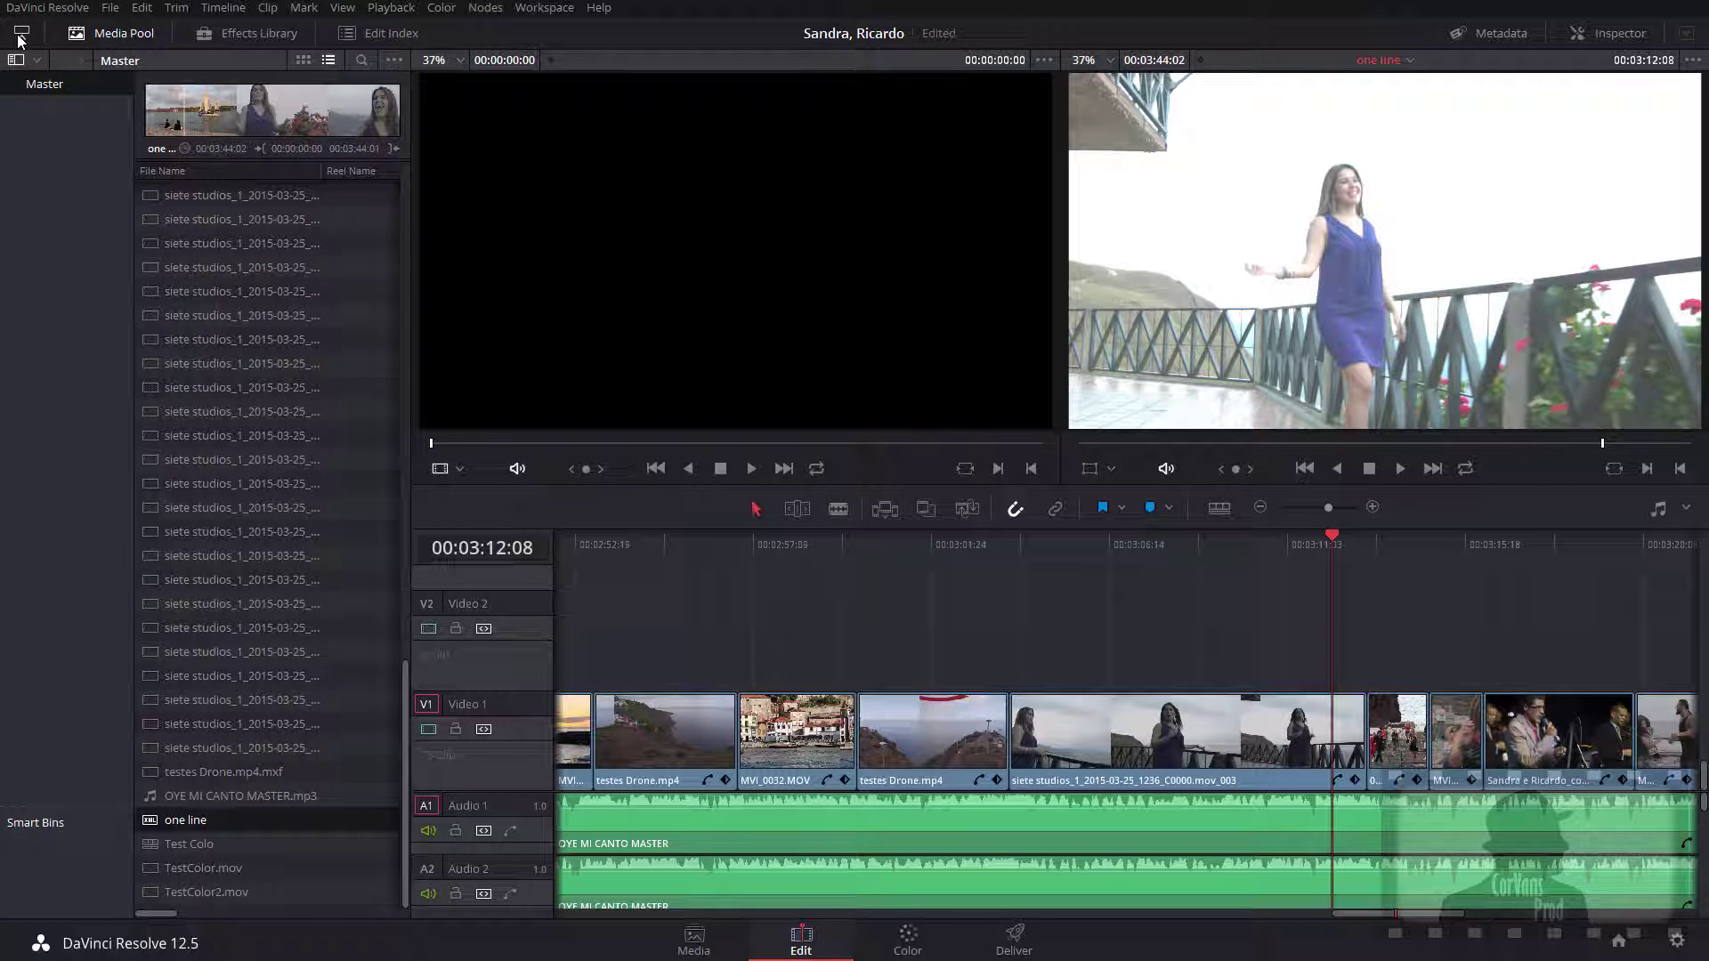
pyautogui.click(20, 35)
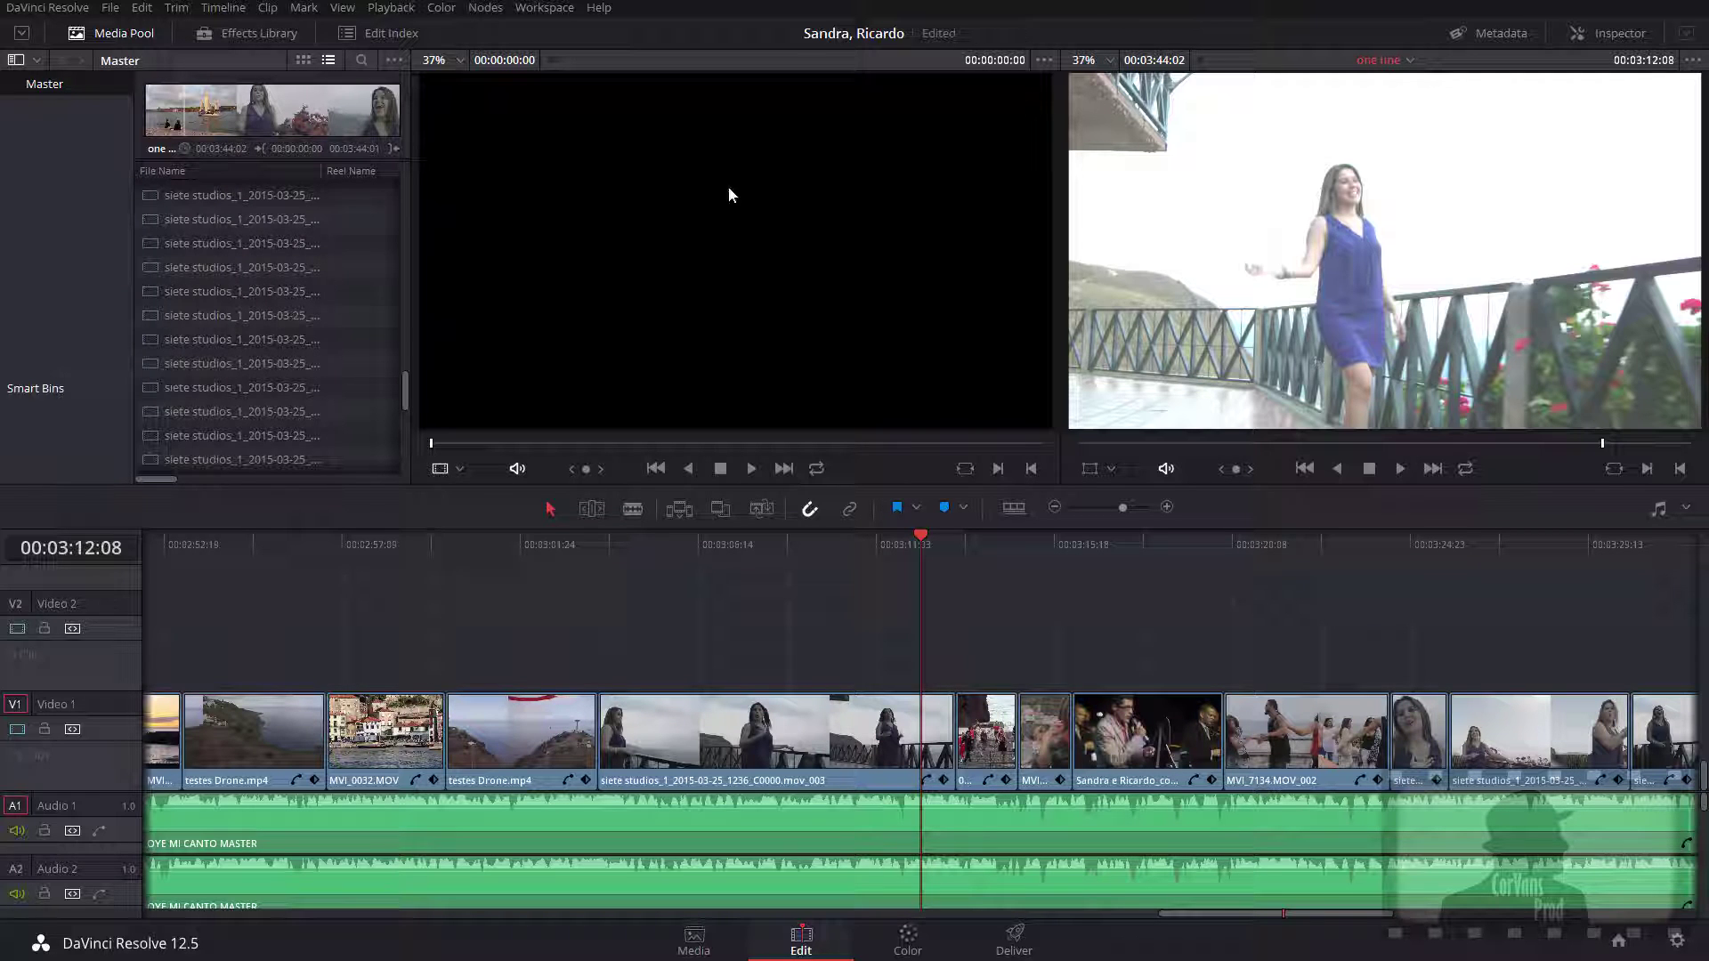
pyautogui.click(21, 34)
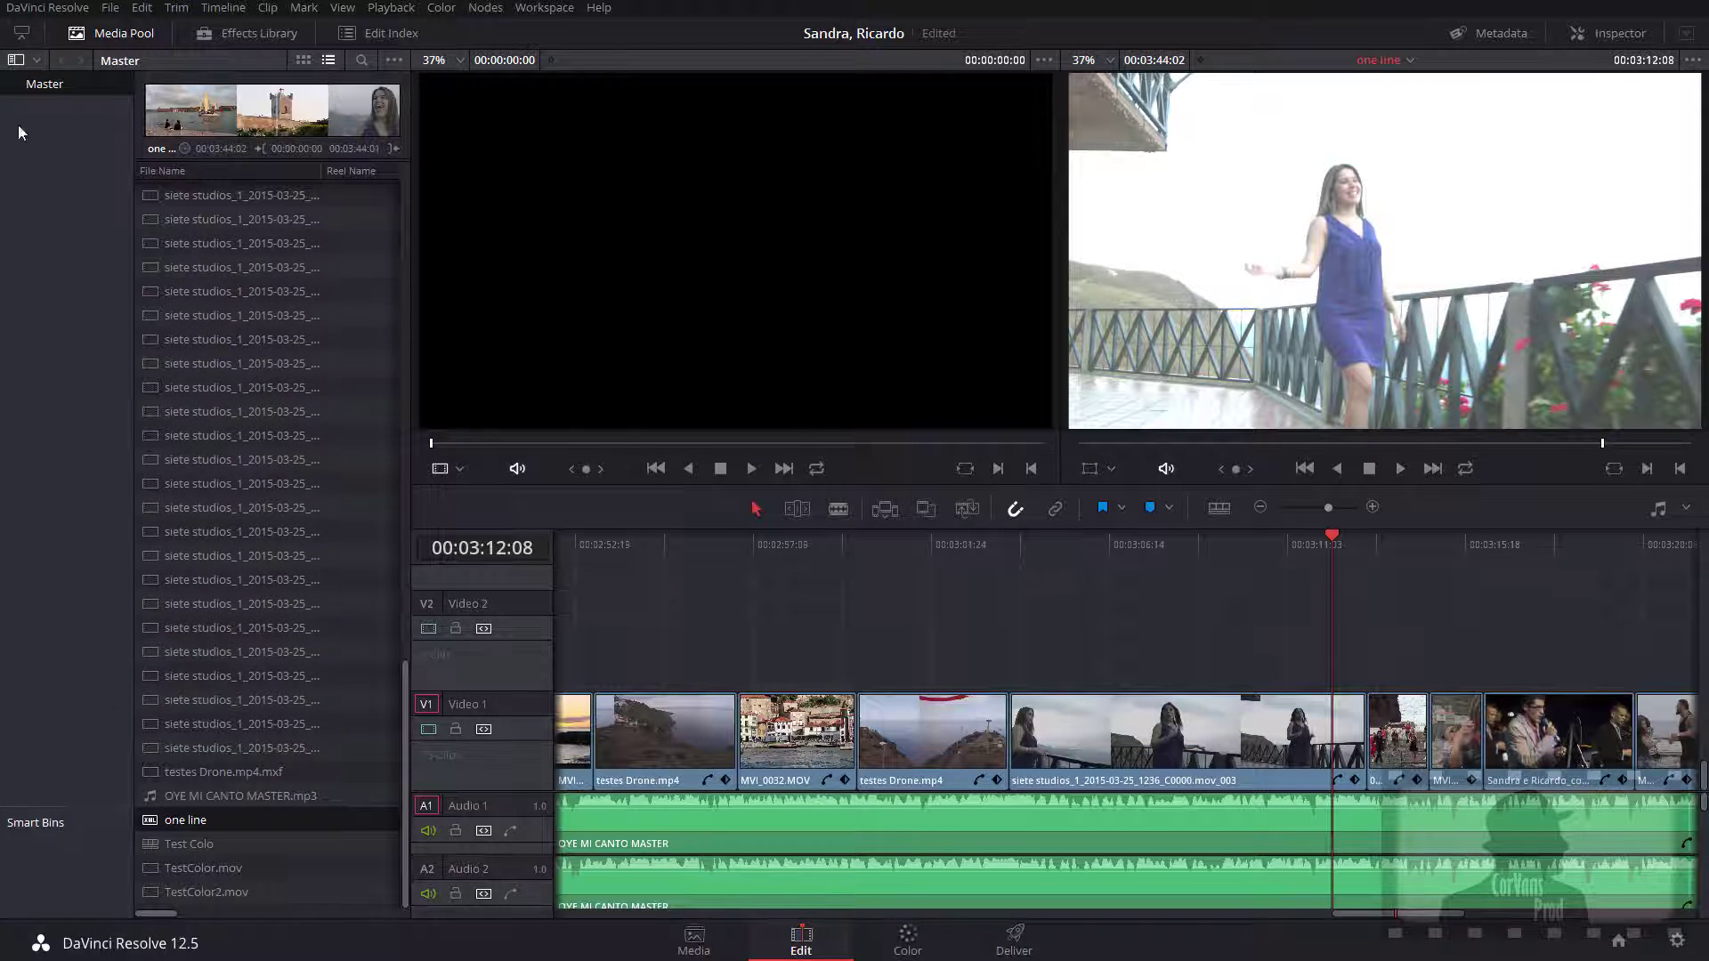
pyautogui.click(22, 34)
pyautogui.click(21, 35)
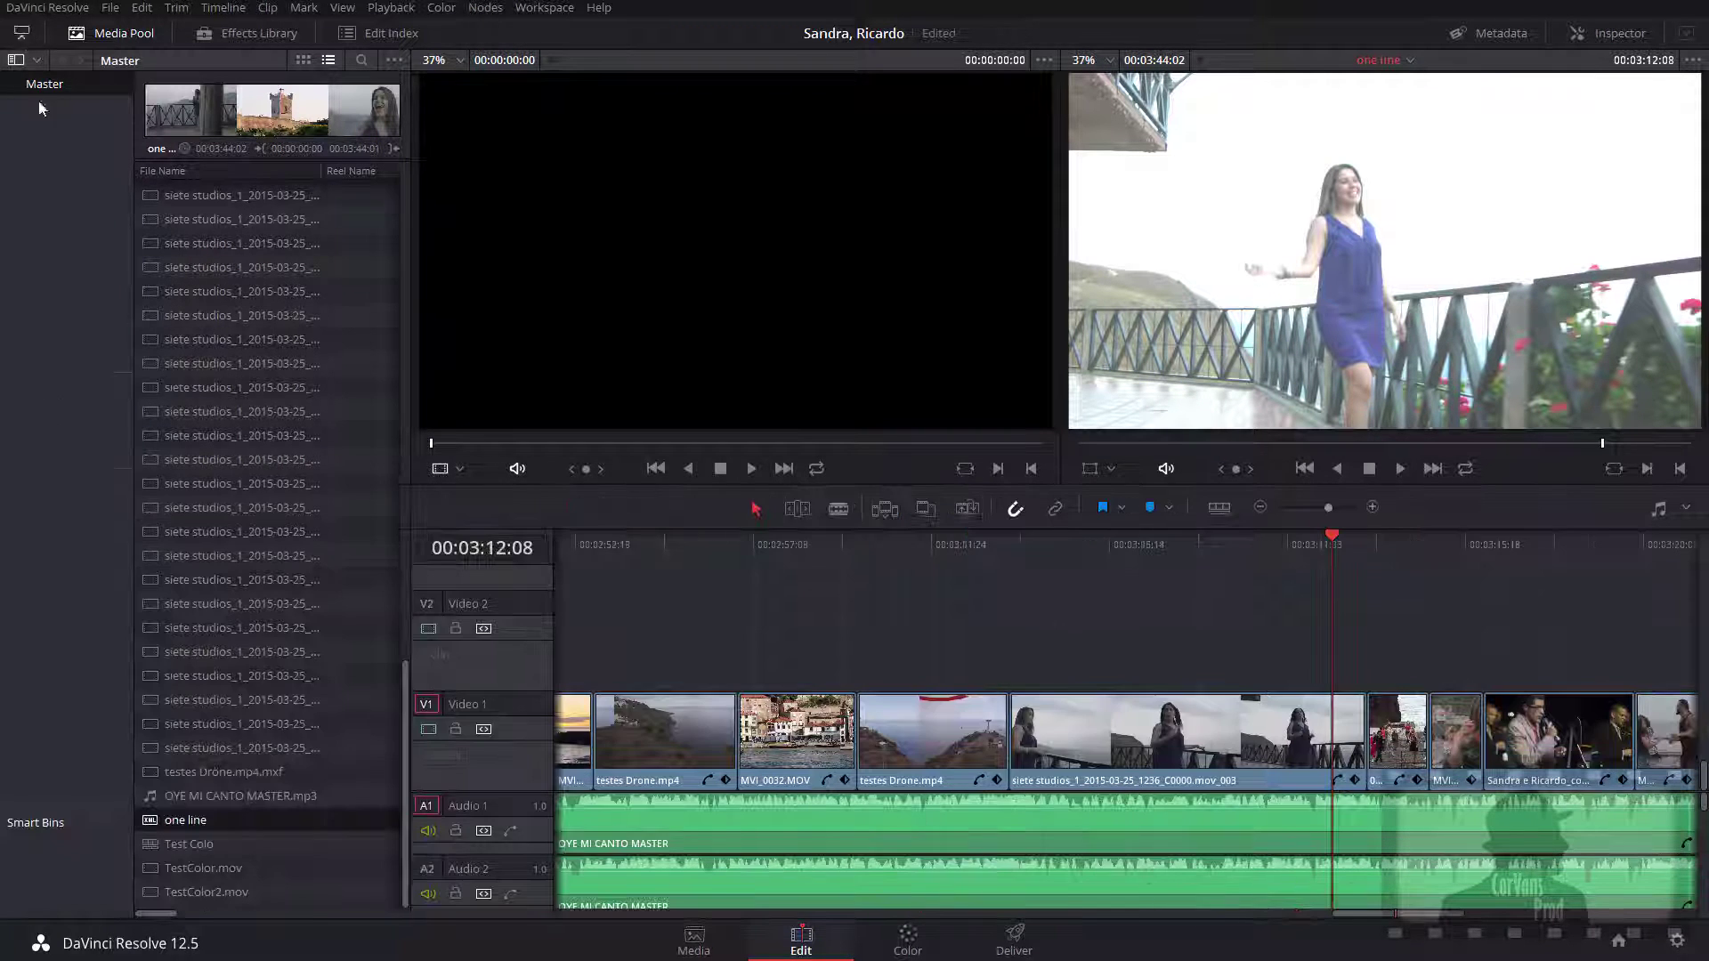
pyautogui.click(16, 37)
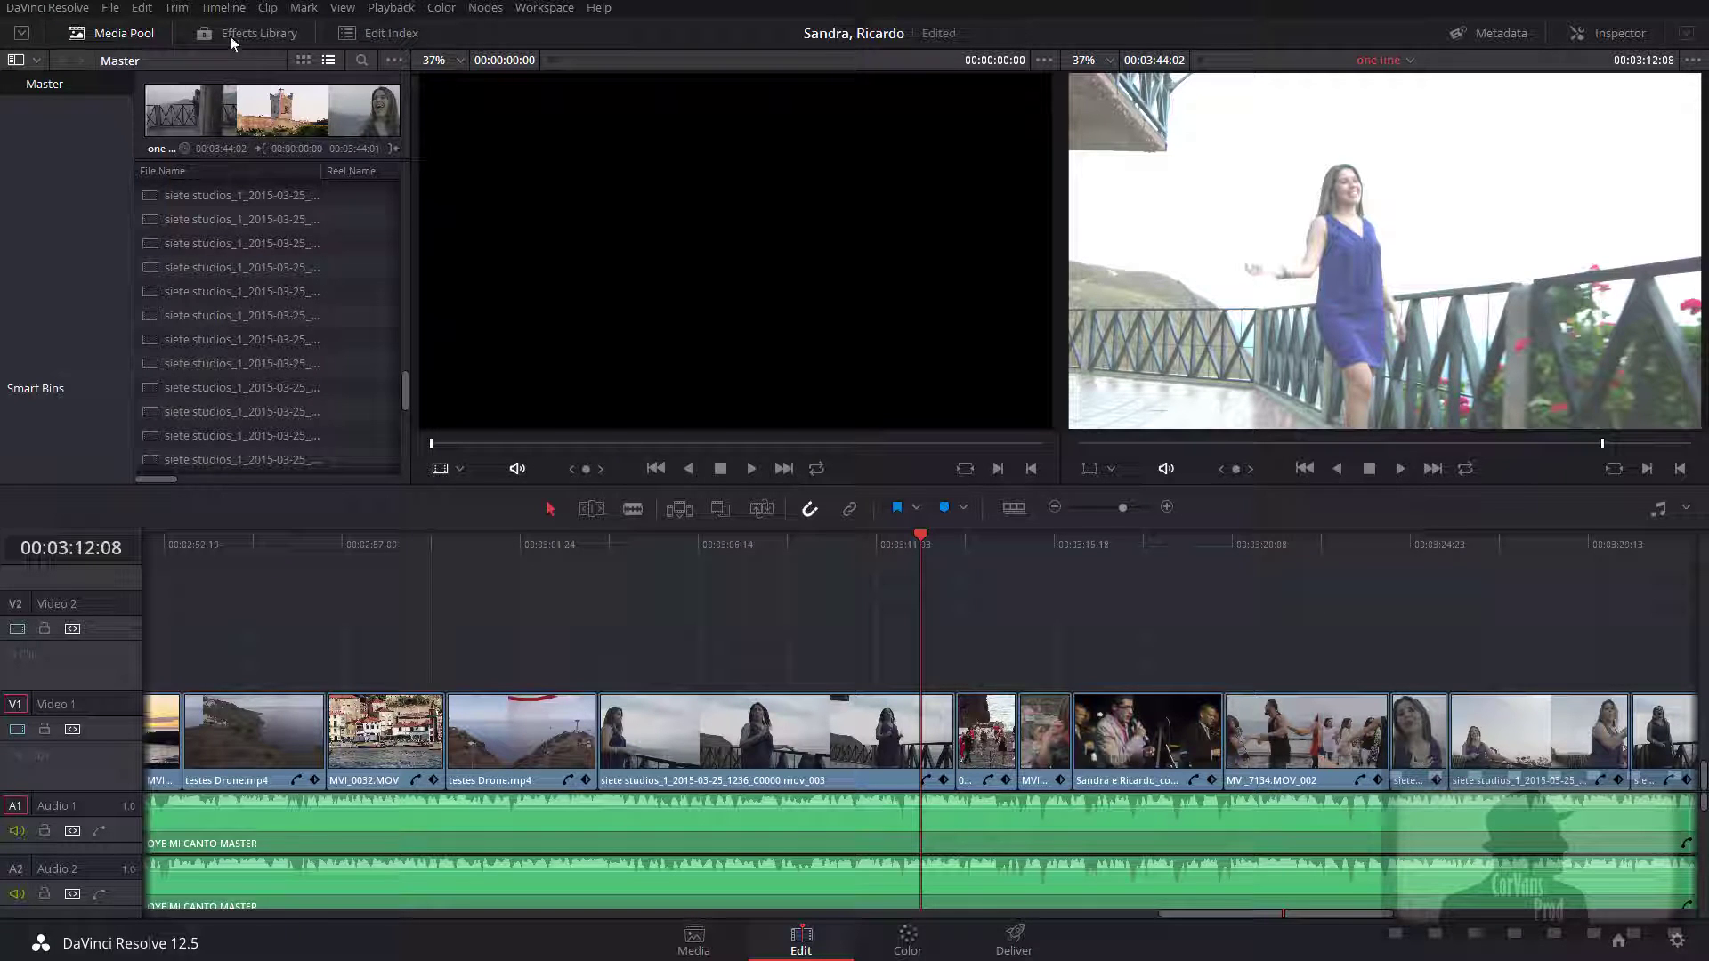
# Show the Metadata panel, compare it with the one on the Media page, and return to the Edit page
pyautogui.click(1500, 33)
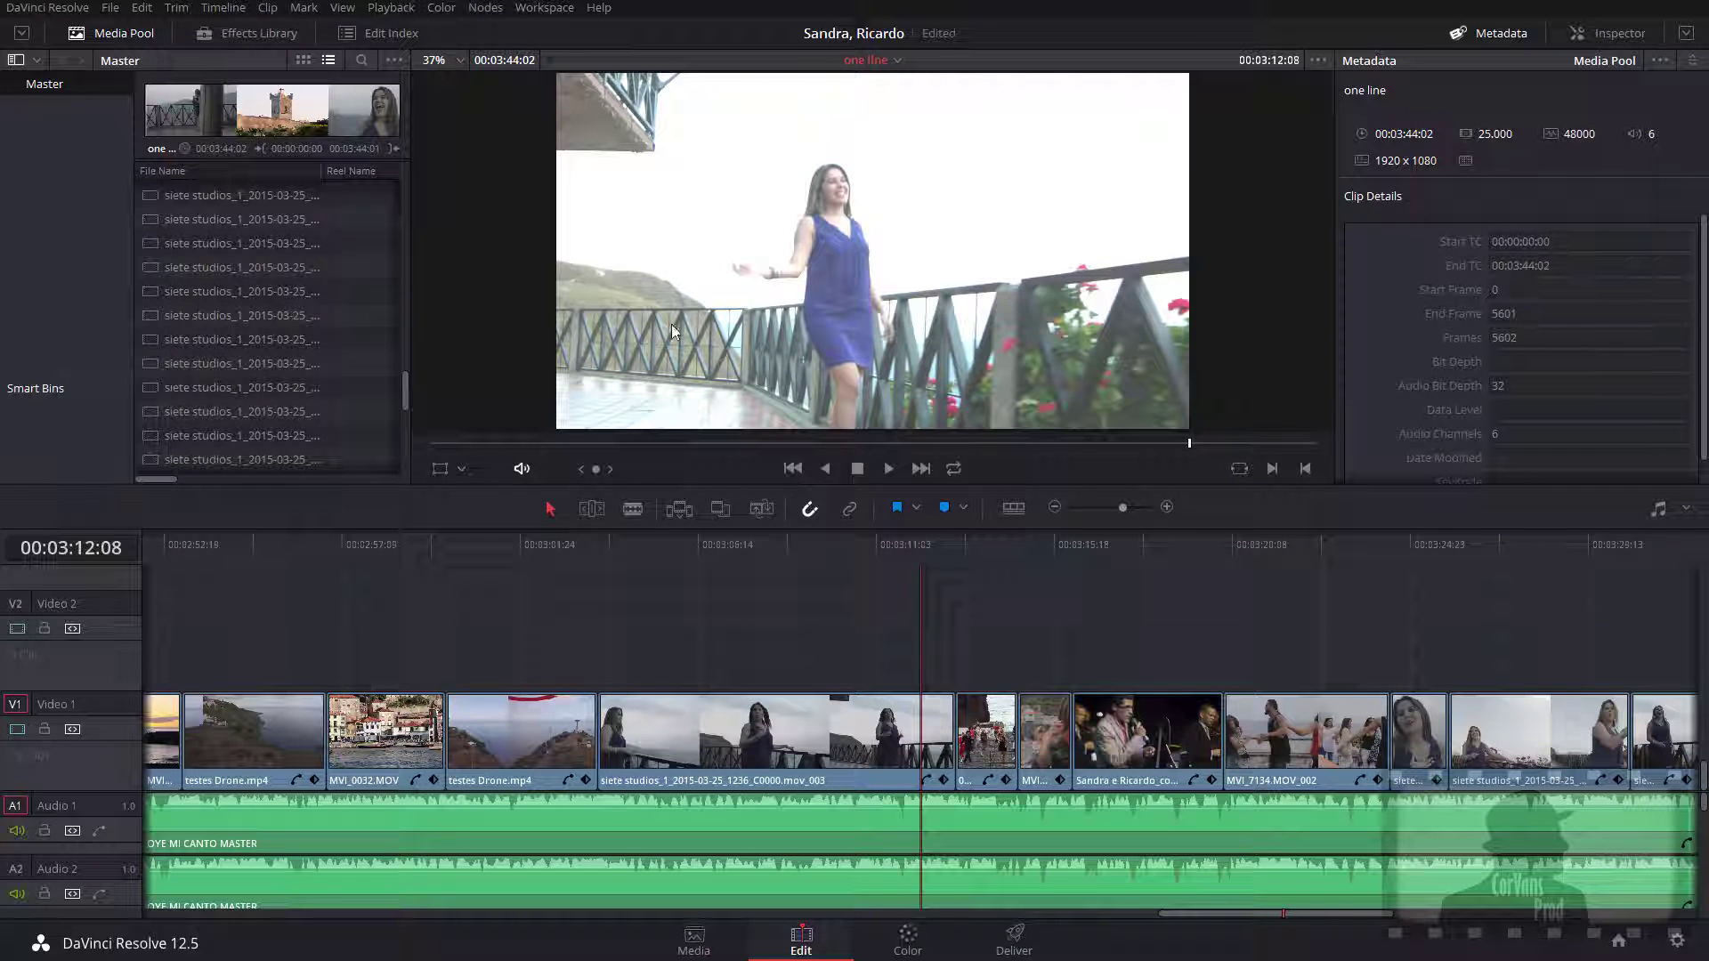
pyautogui.click(693, 939)
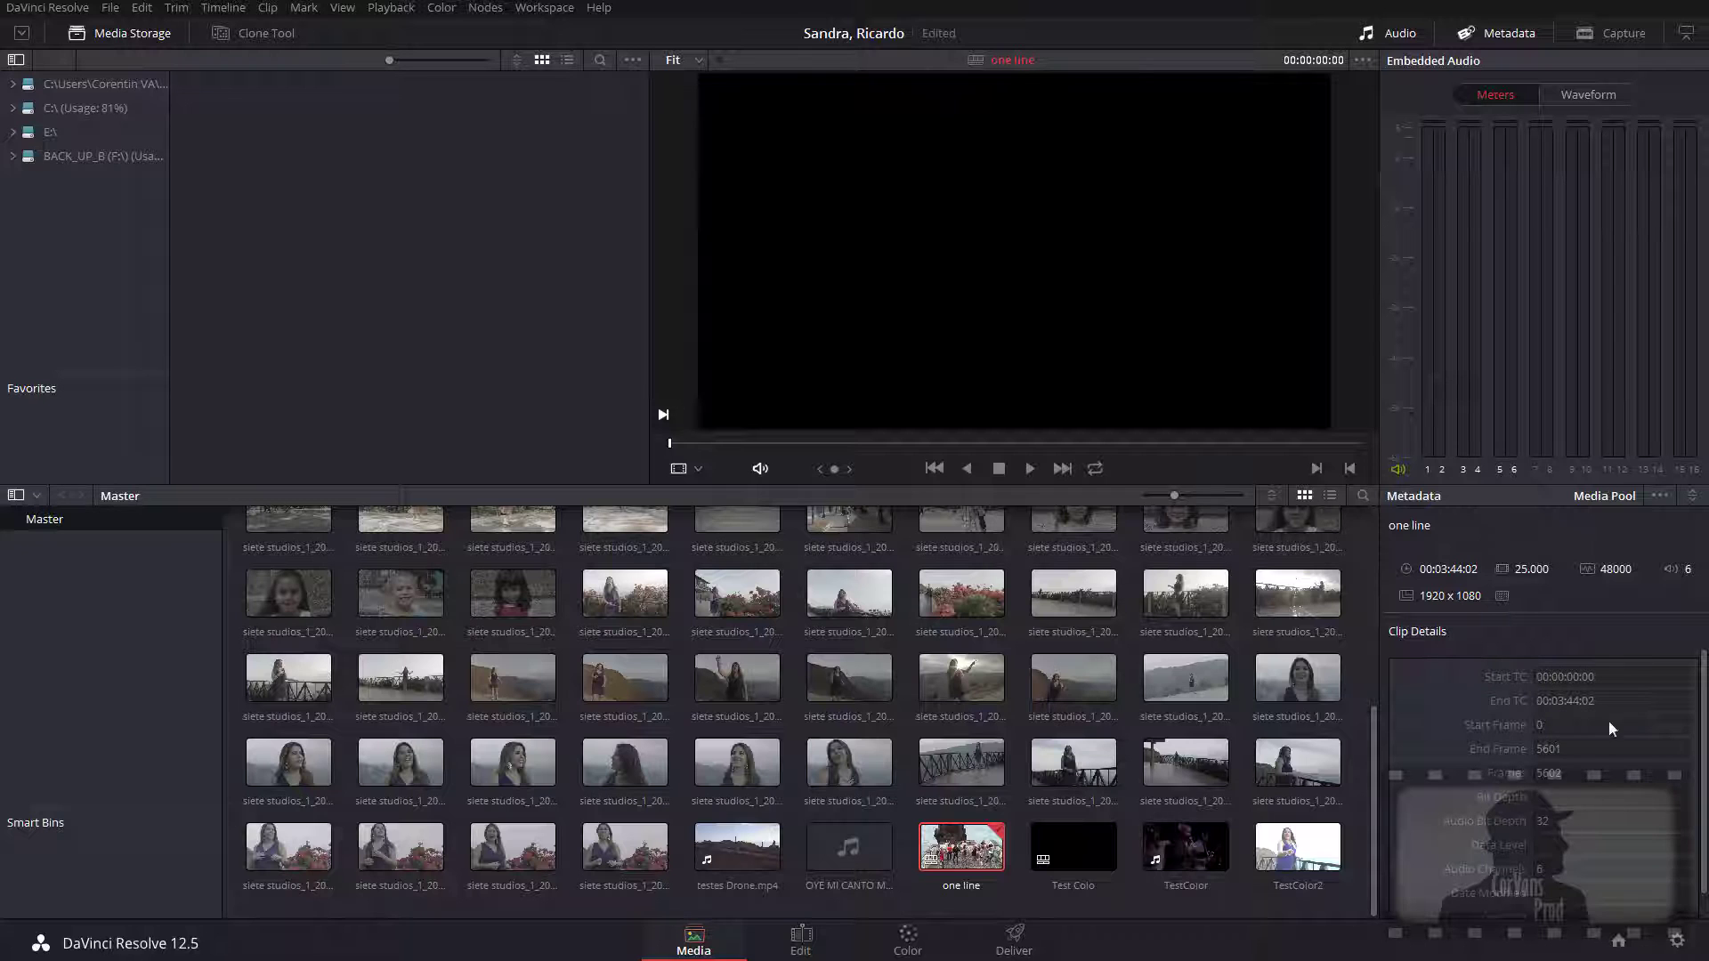
pyautogui.click(788, 943)
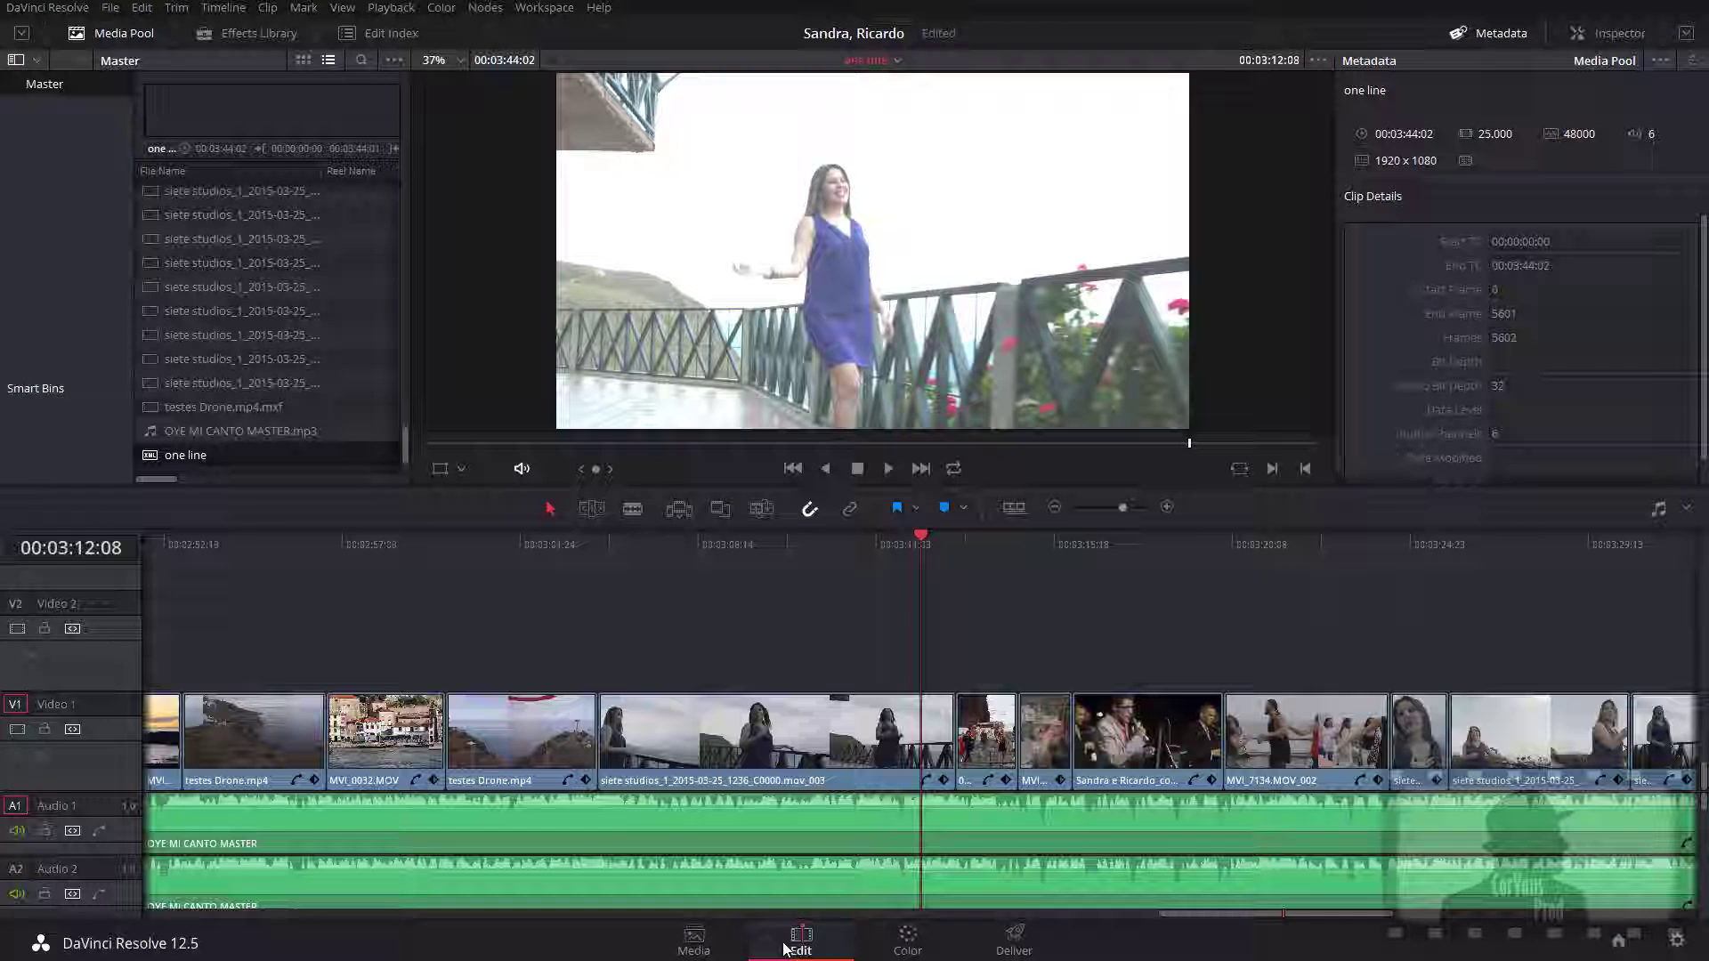
# Examine the clip details of the "one line" timeline and of siete studios_1_2015-03-25_1250_C0000.mov.mxf in the metadata
pyautogui.scroll(-1, 1601, 308)
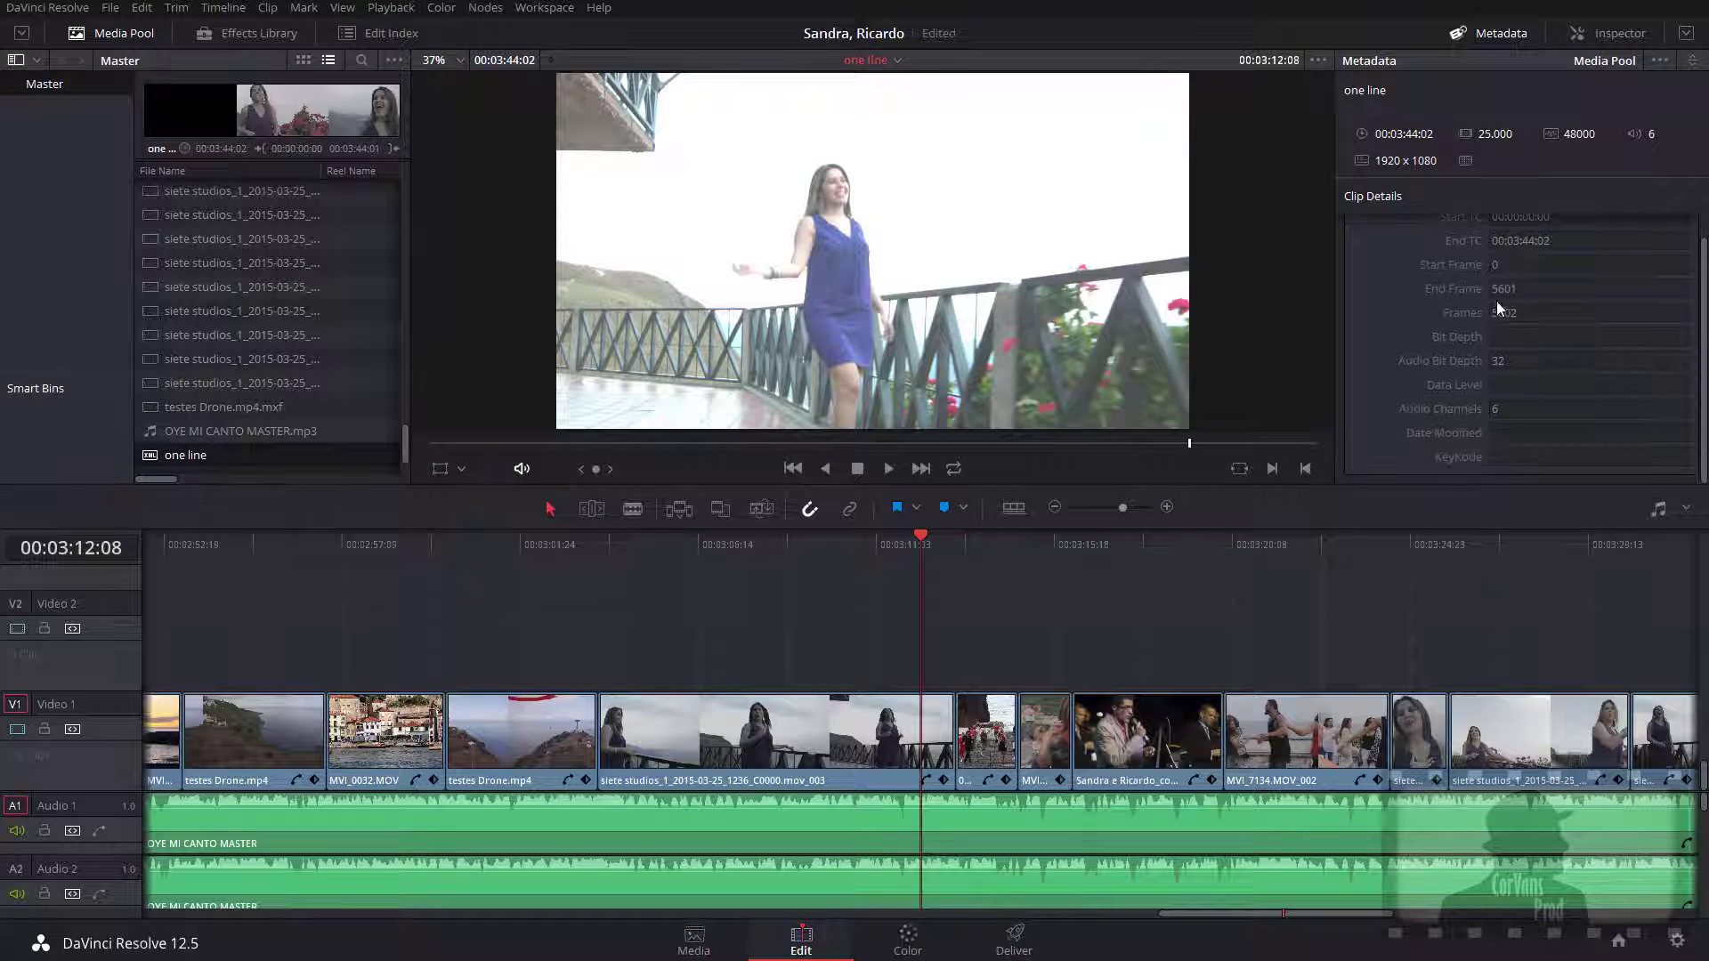
pyautogui.scroll(1, 1502, 319)
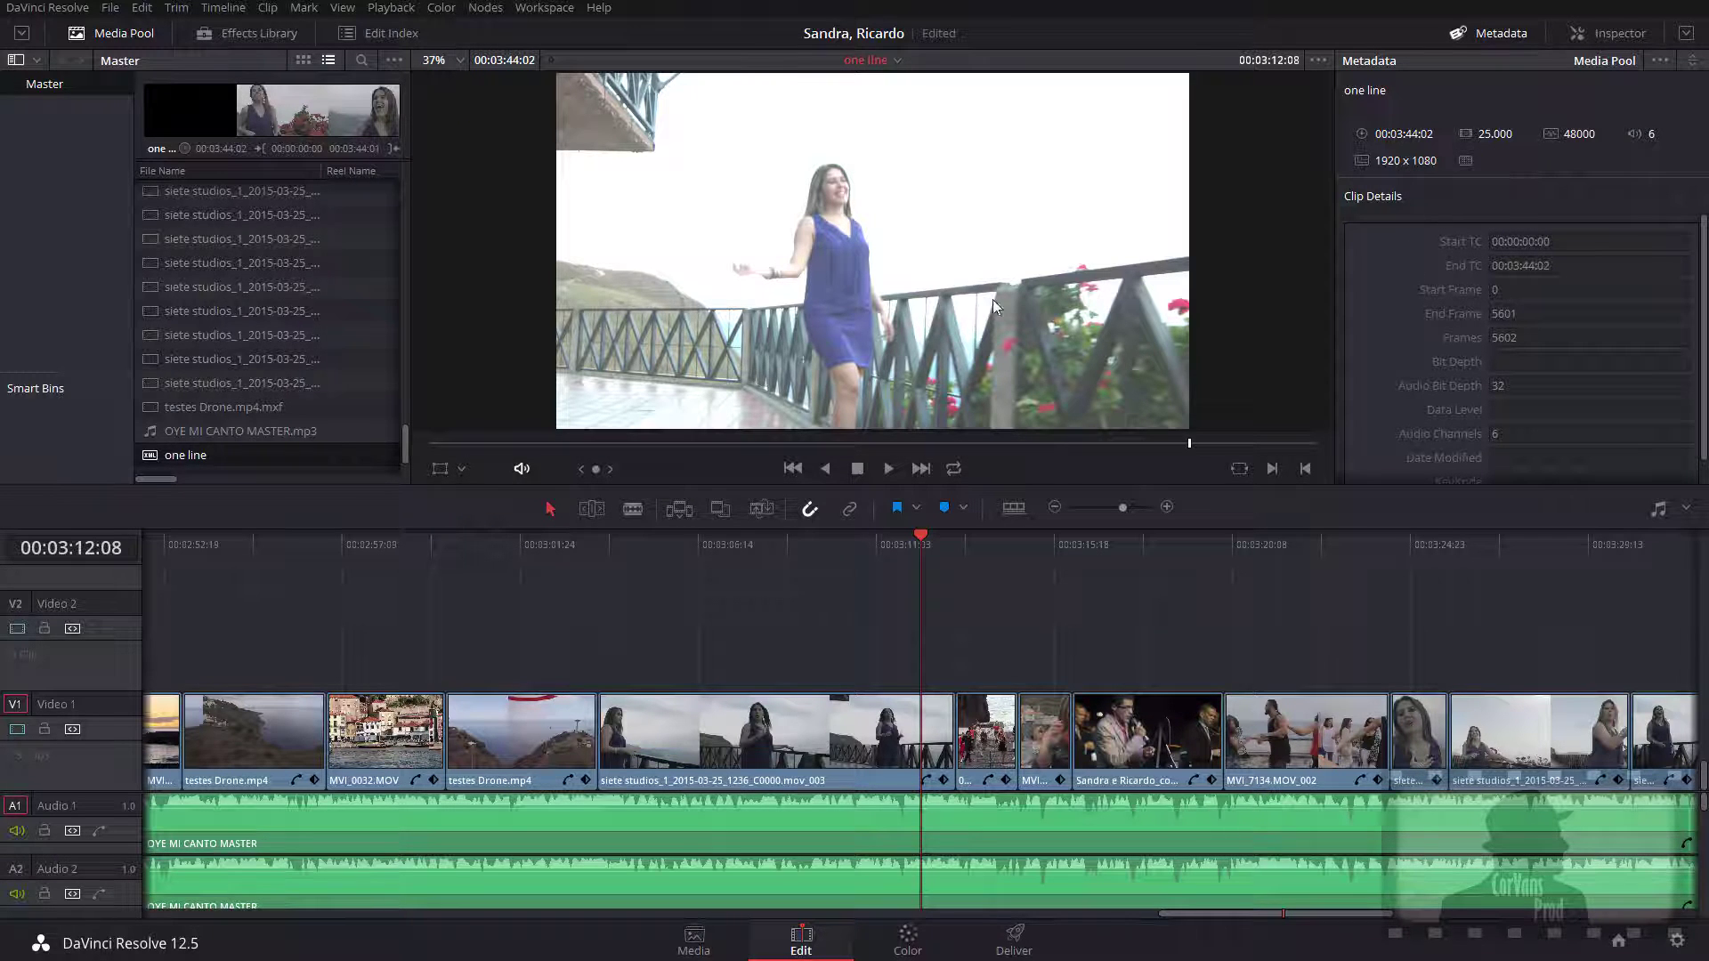
pyautogui.click(284, 266)
pyautogui.click(275, 311)
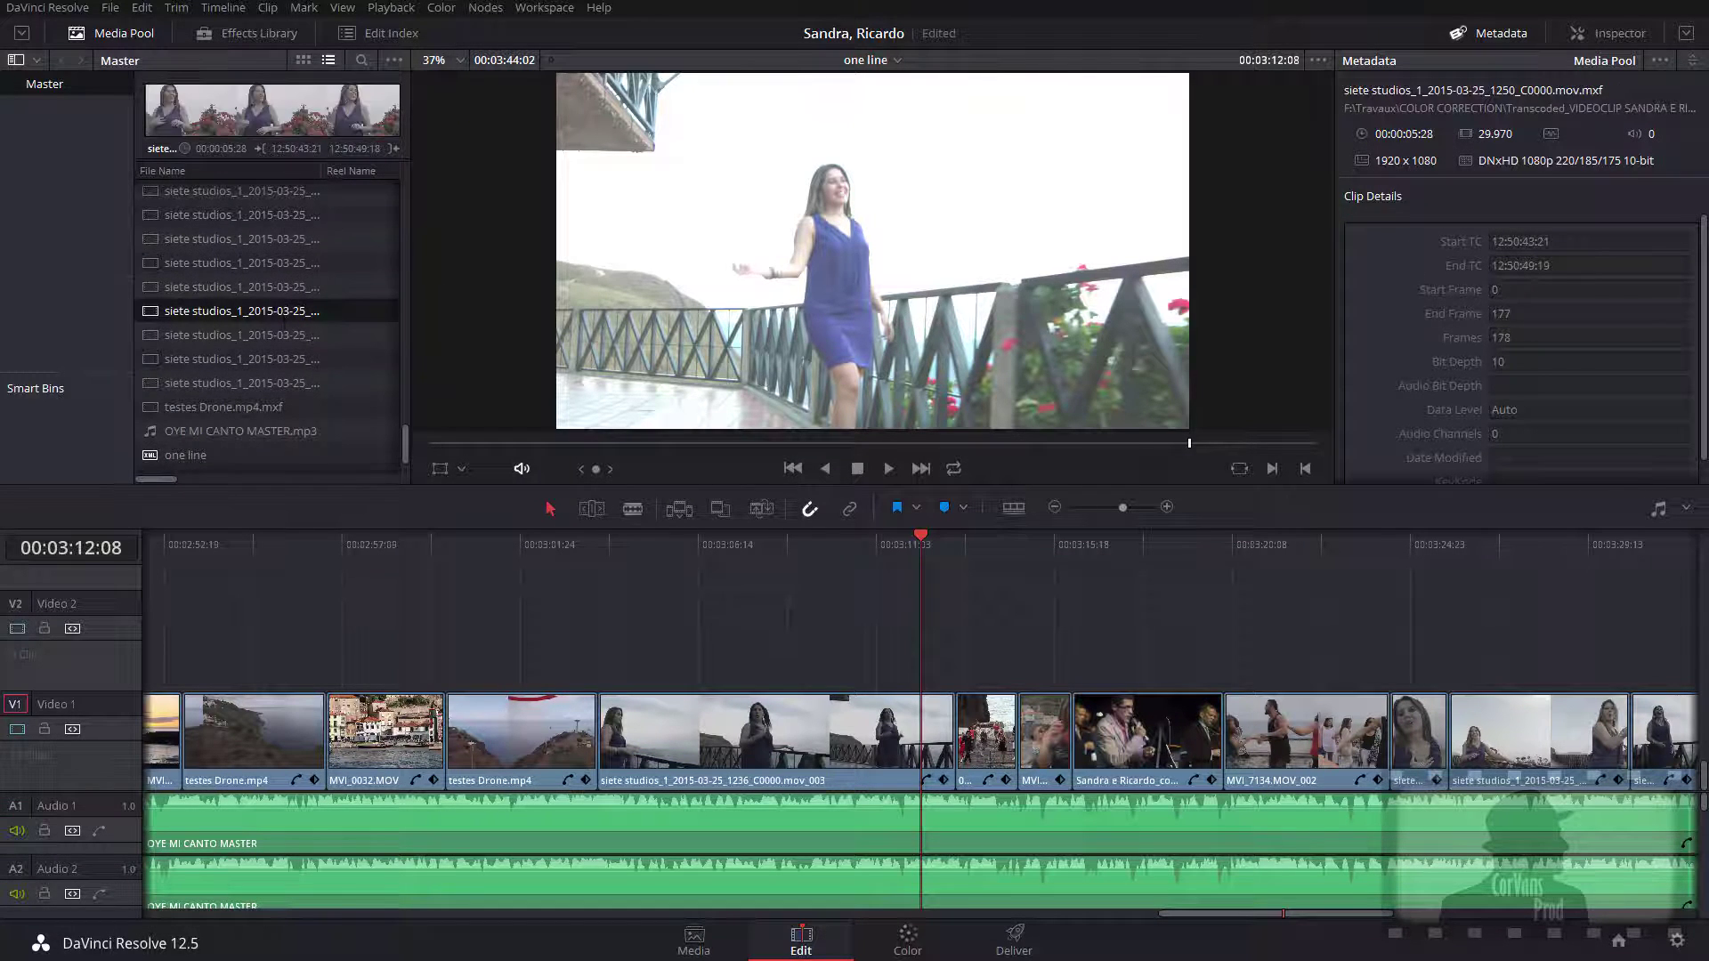
# Show the Inspector for siete studios_1_2015-03-25_1236_C0000.mov_003 on Video 1 and examine its settings from Composite to Retime And Scaling
pyautogui.click(1613, 34)
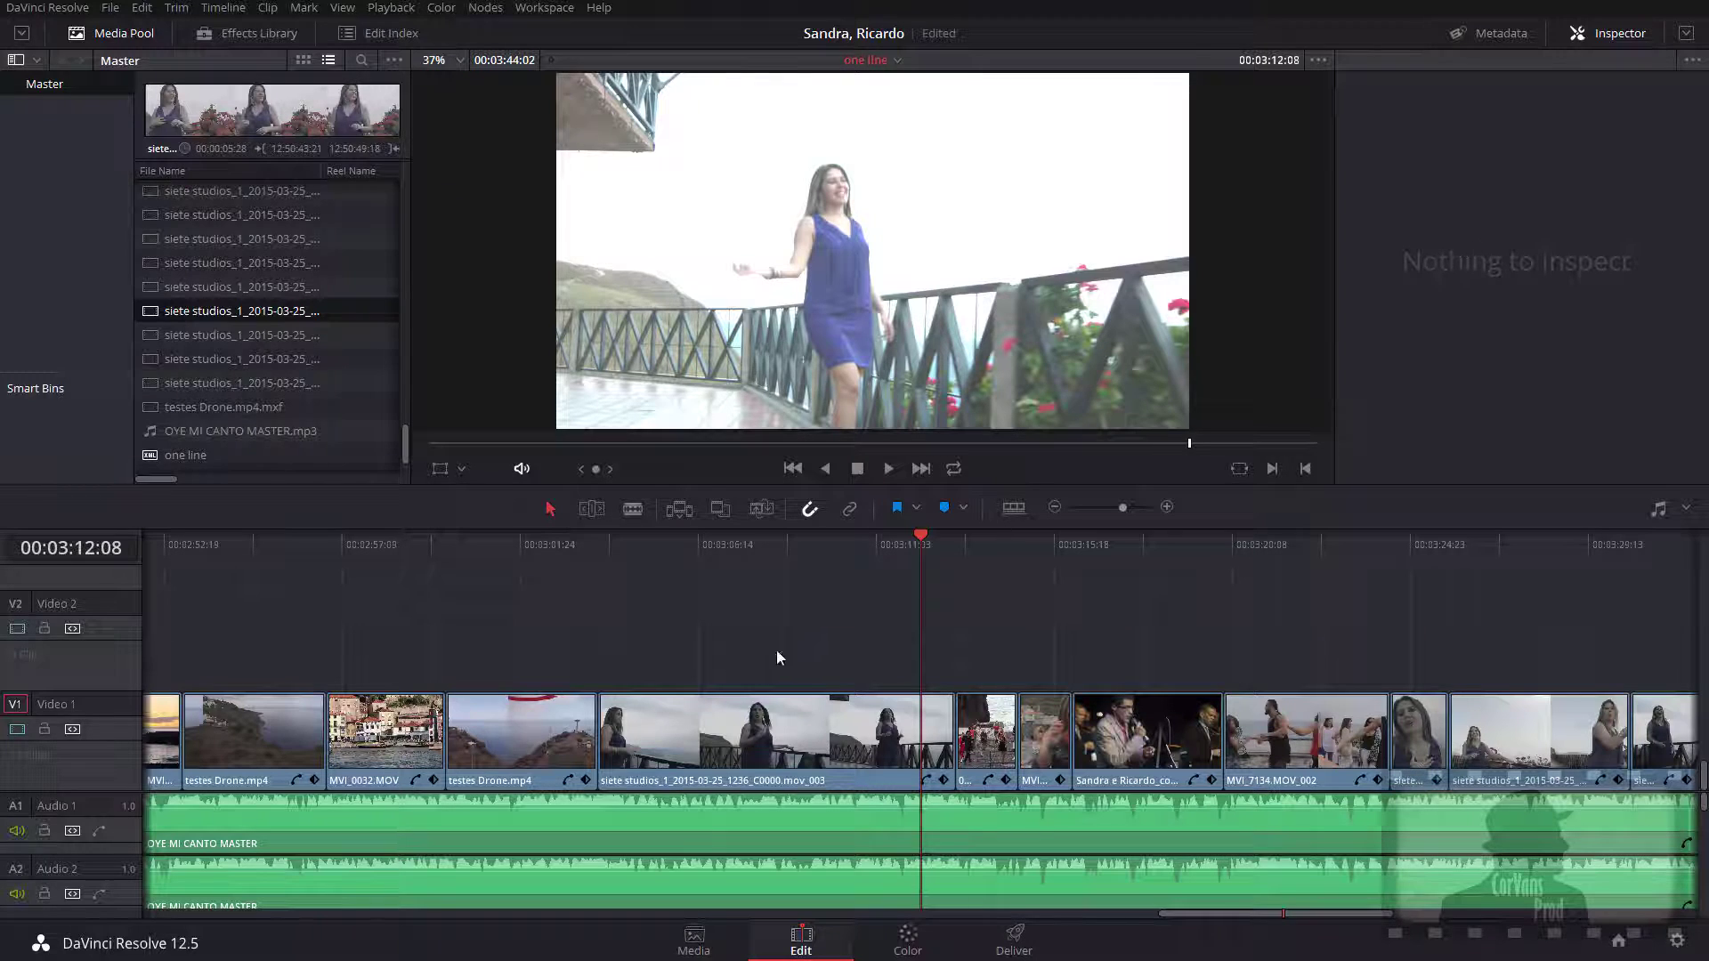
pyautogui.click(732, 723)
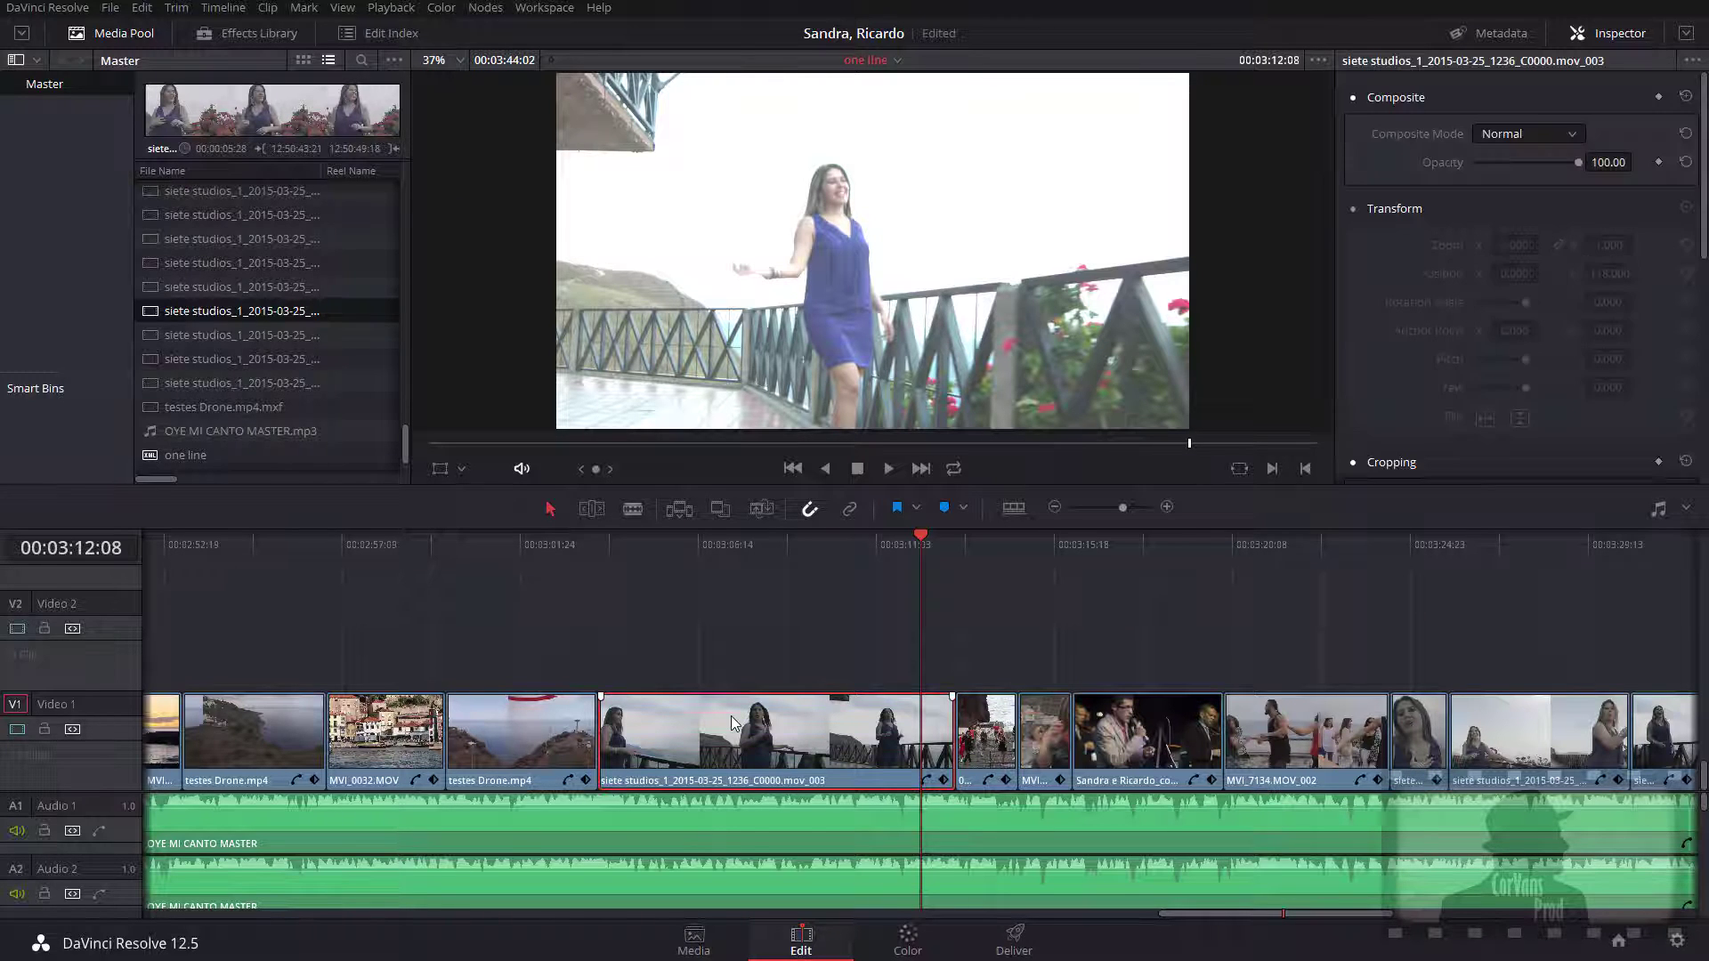
pyautogui.scroll(-5, 1438, 265)
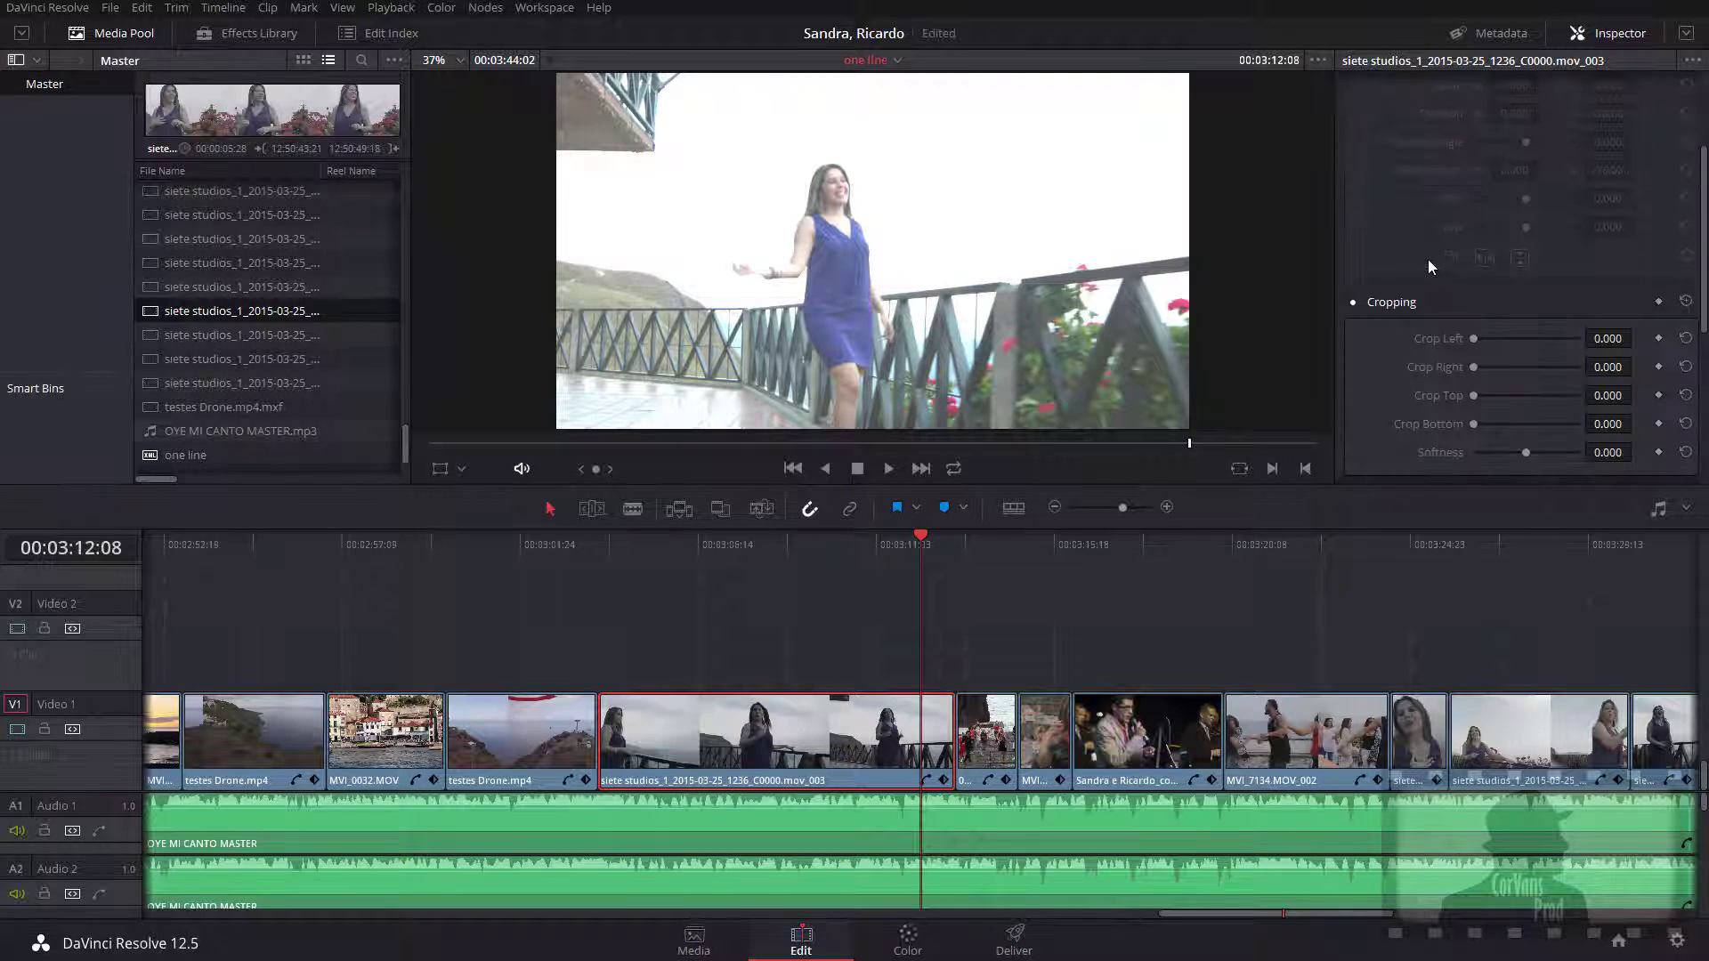
pyautogui.scroll(2, 1427, 259)
pyautogui.scroll(3, 1427, 259)
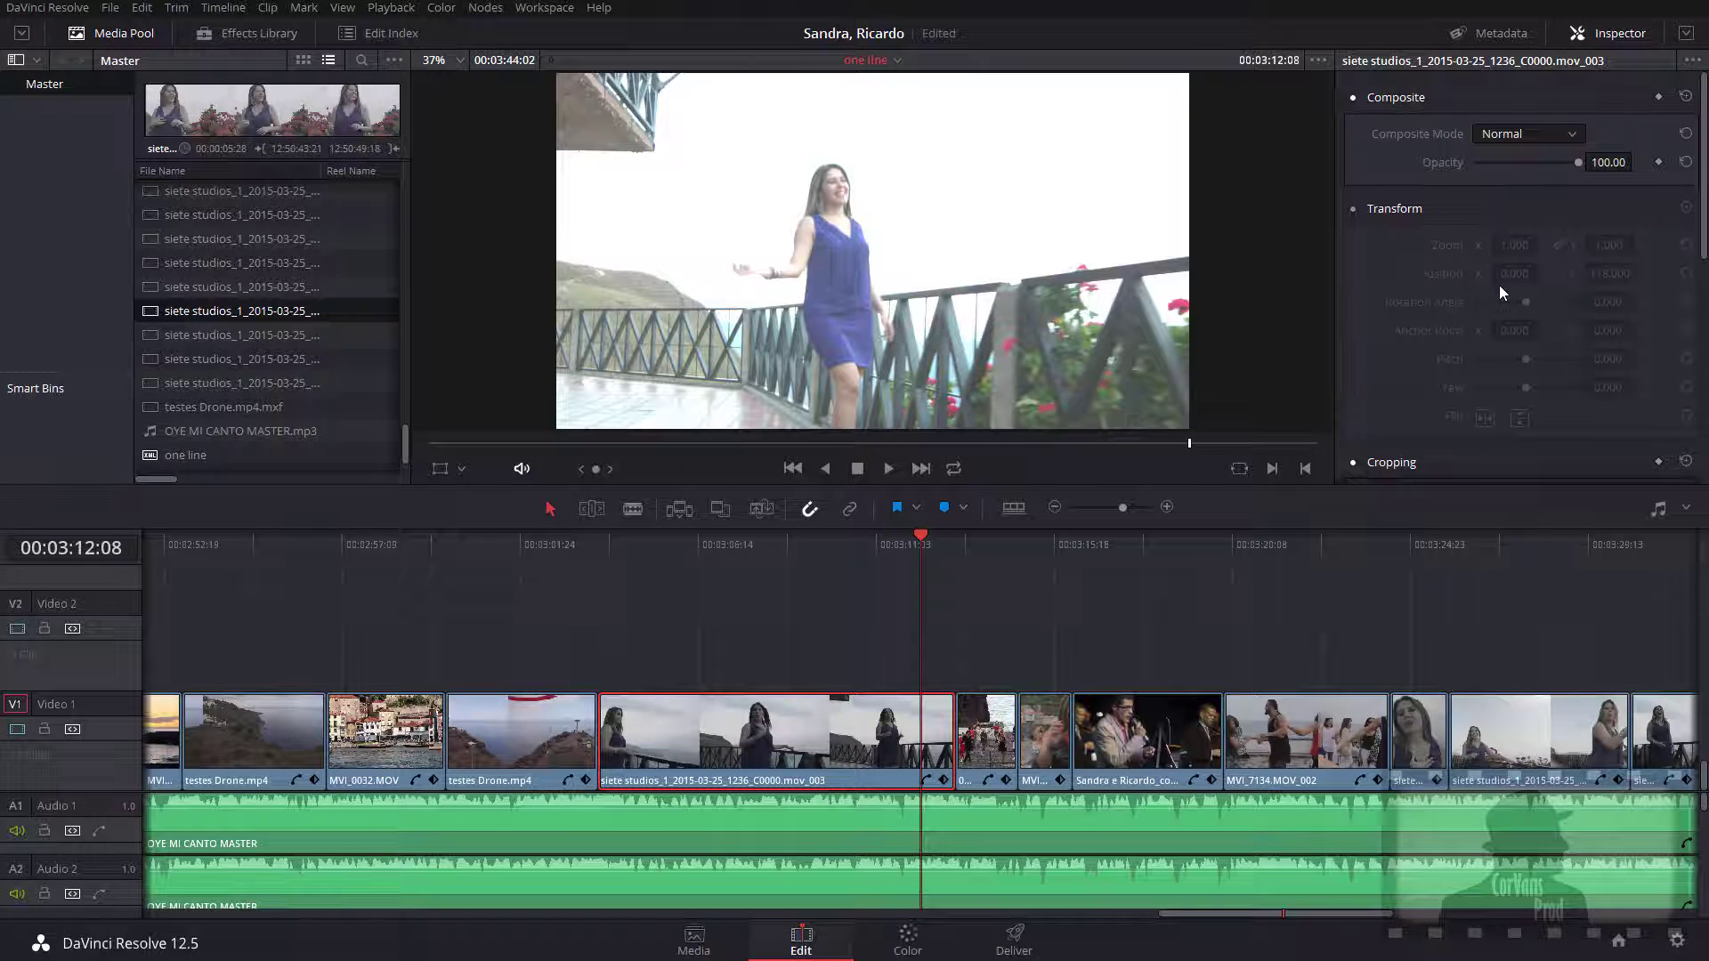
pyautogui.scroll(-5, 1501, 289)
pyautogui.scroll(-2, 1477, 401)
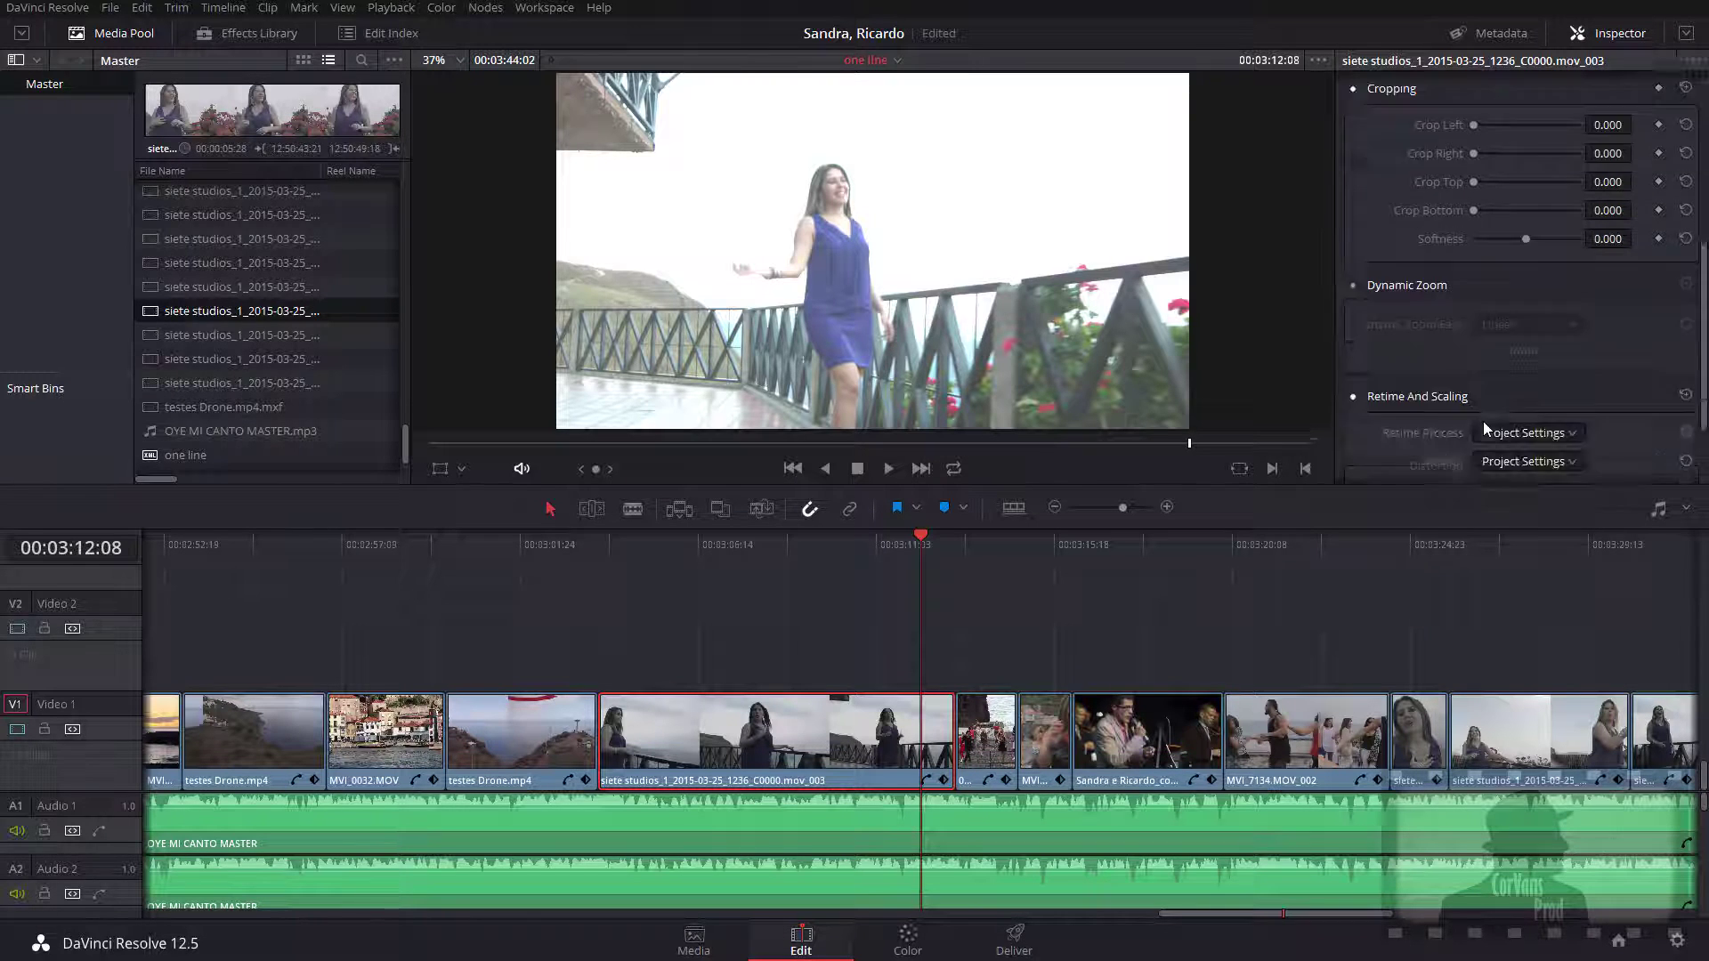
pyautogui.scroll(5, 1427, 400)
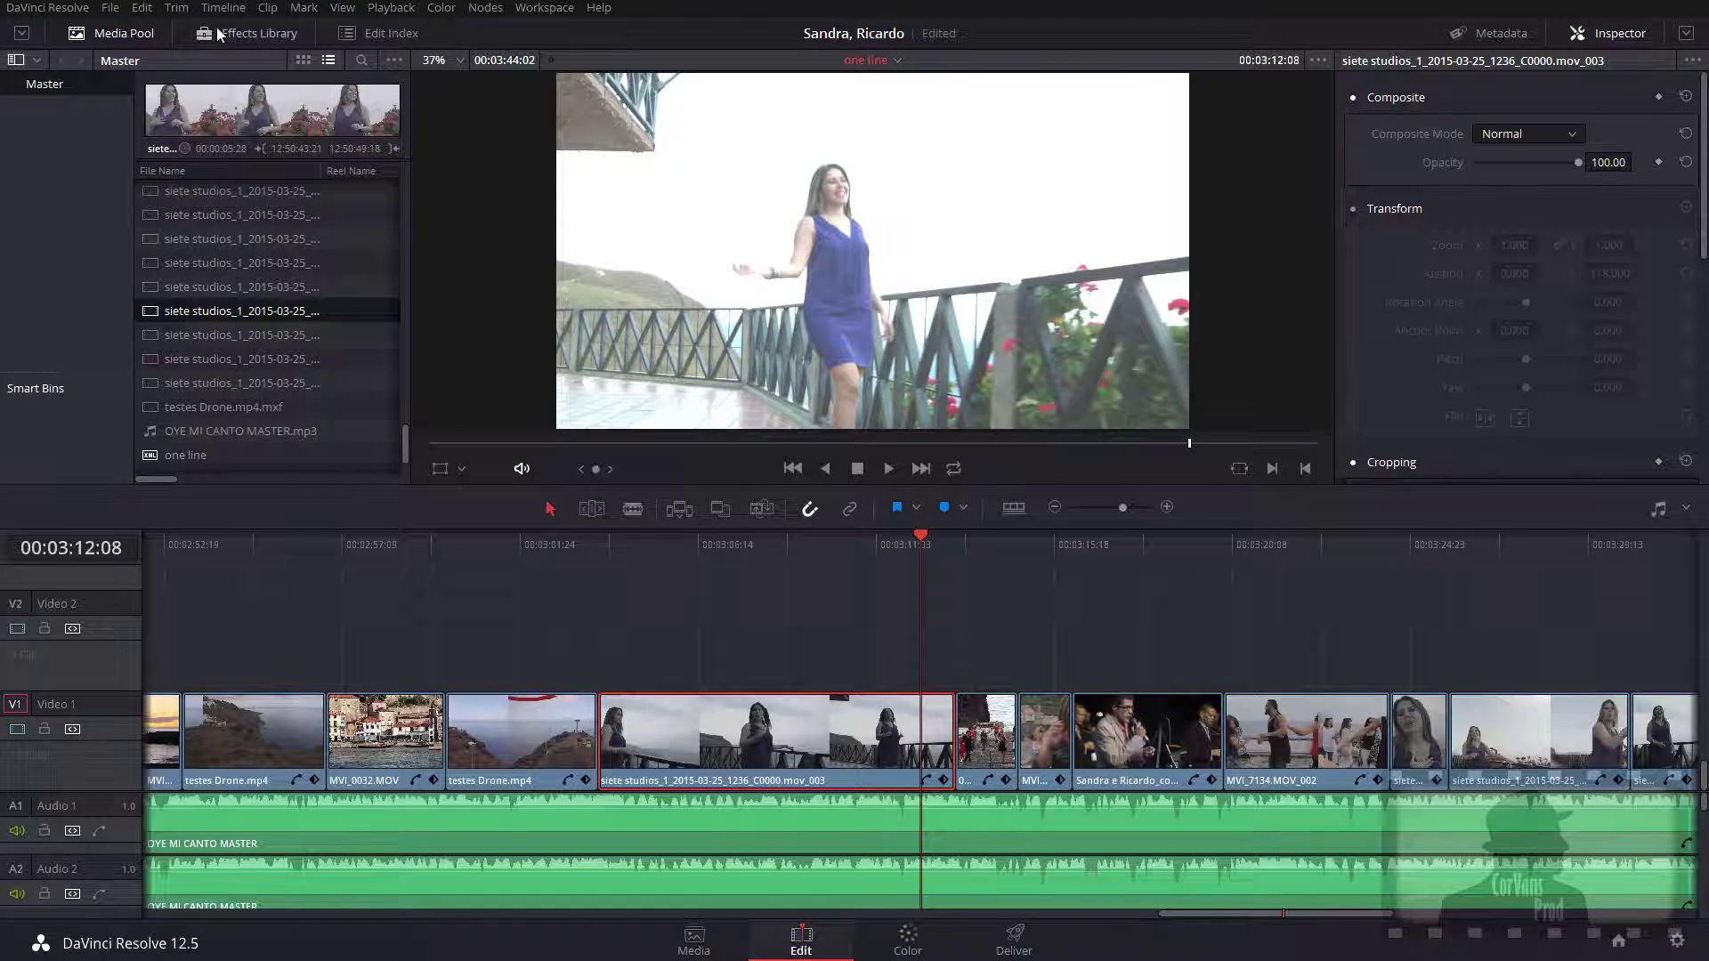
# Expand the Inspector to full height to view its settings, then return it to half height
pyautogui.click(1688, 39)
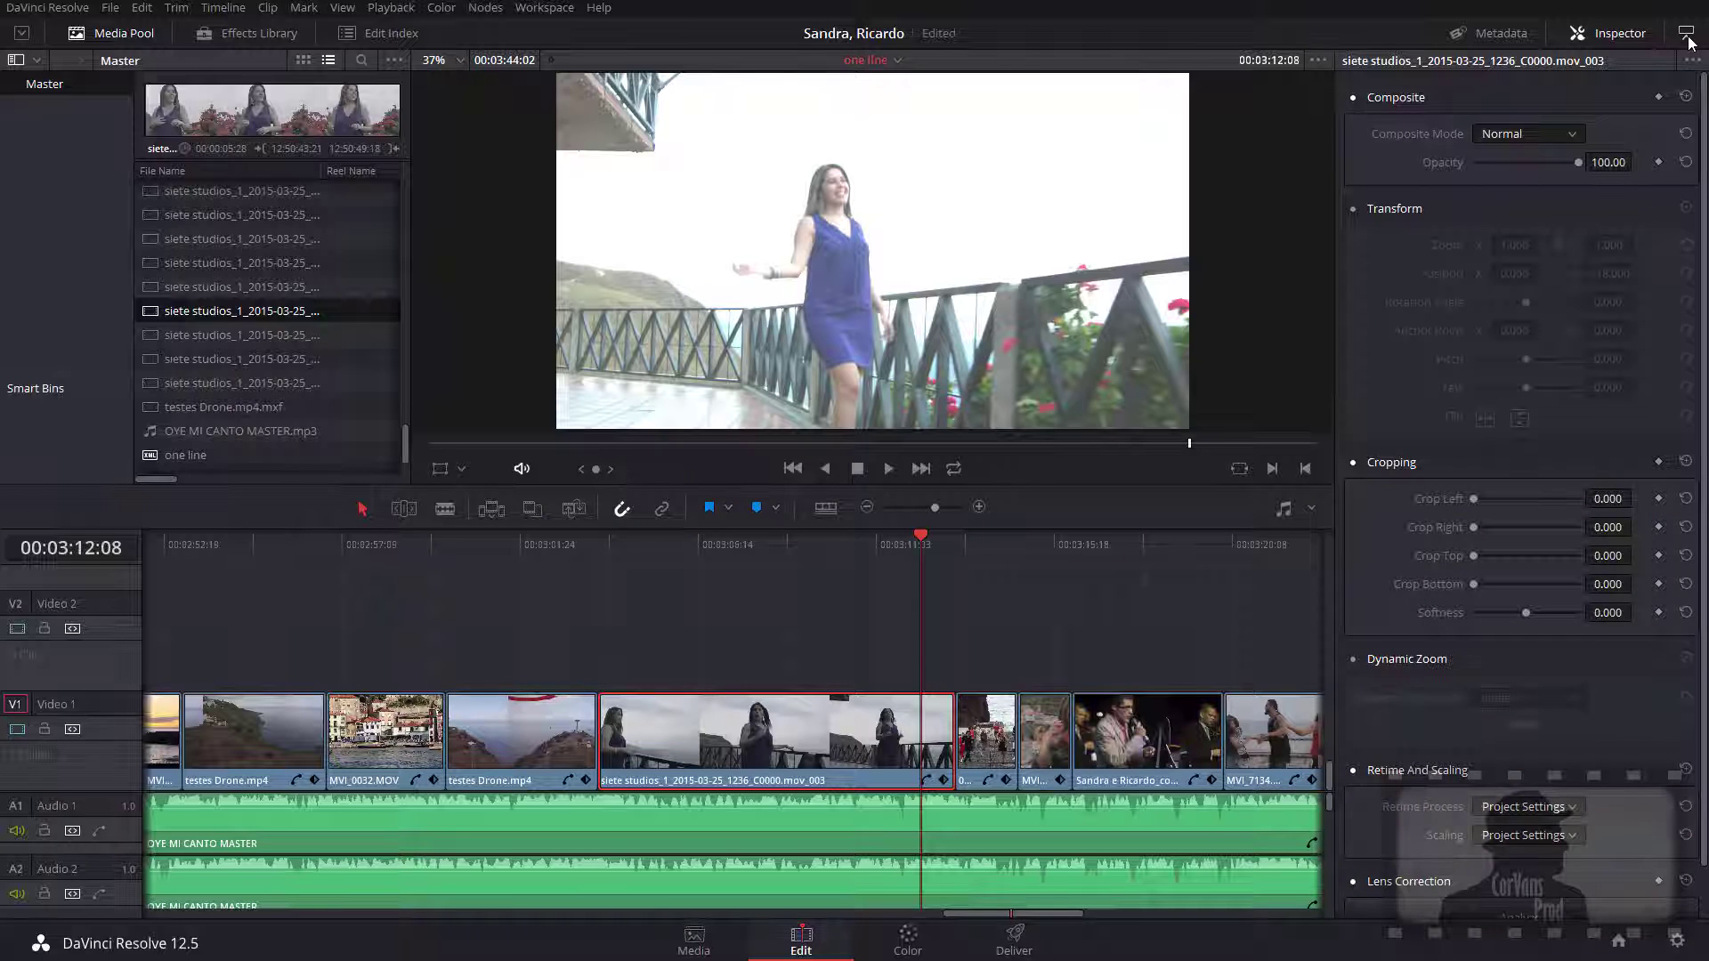
pyautogui.click(1688, 39)
pyautogui.click(1688, 39)
pyautogui.scroll(-2, 1516, 568)
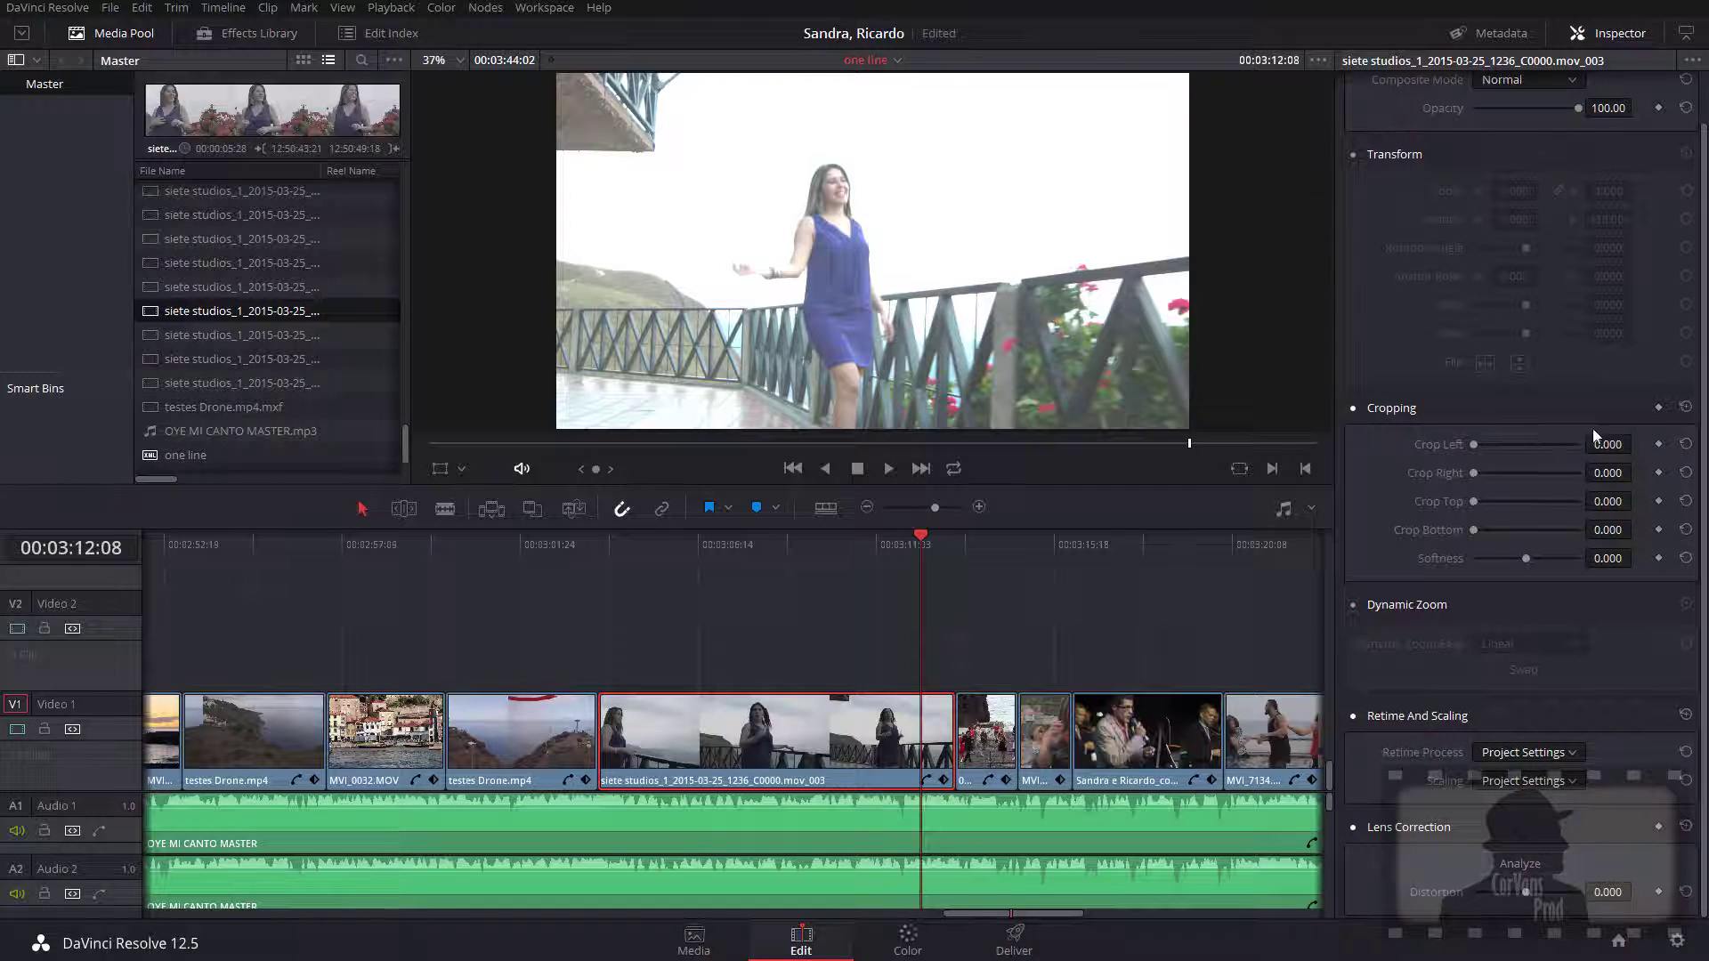
pyautogui.scroll(2, 1523, 650)
pyautogui.click(1686, 36)
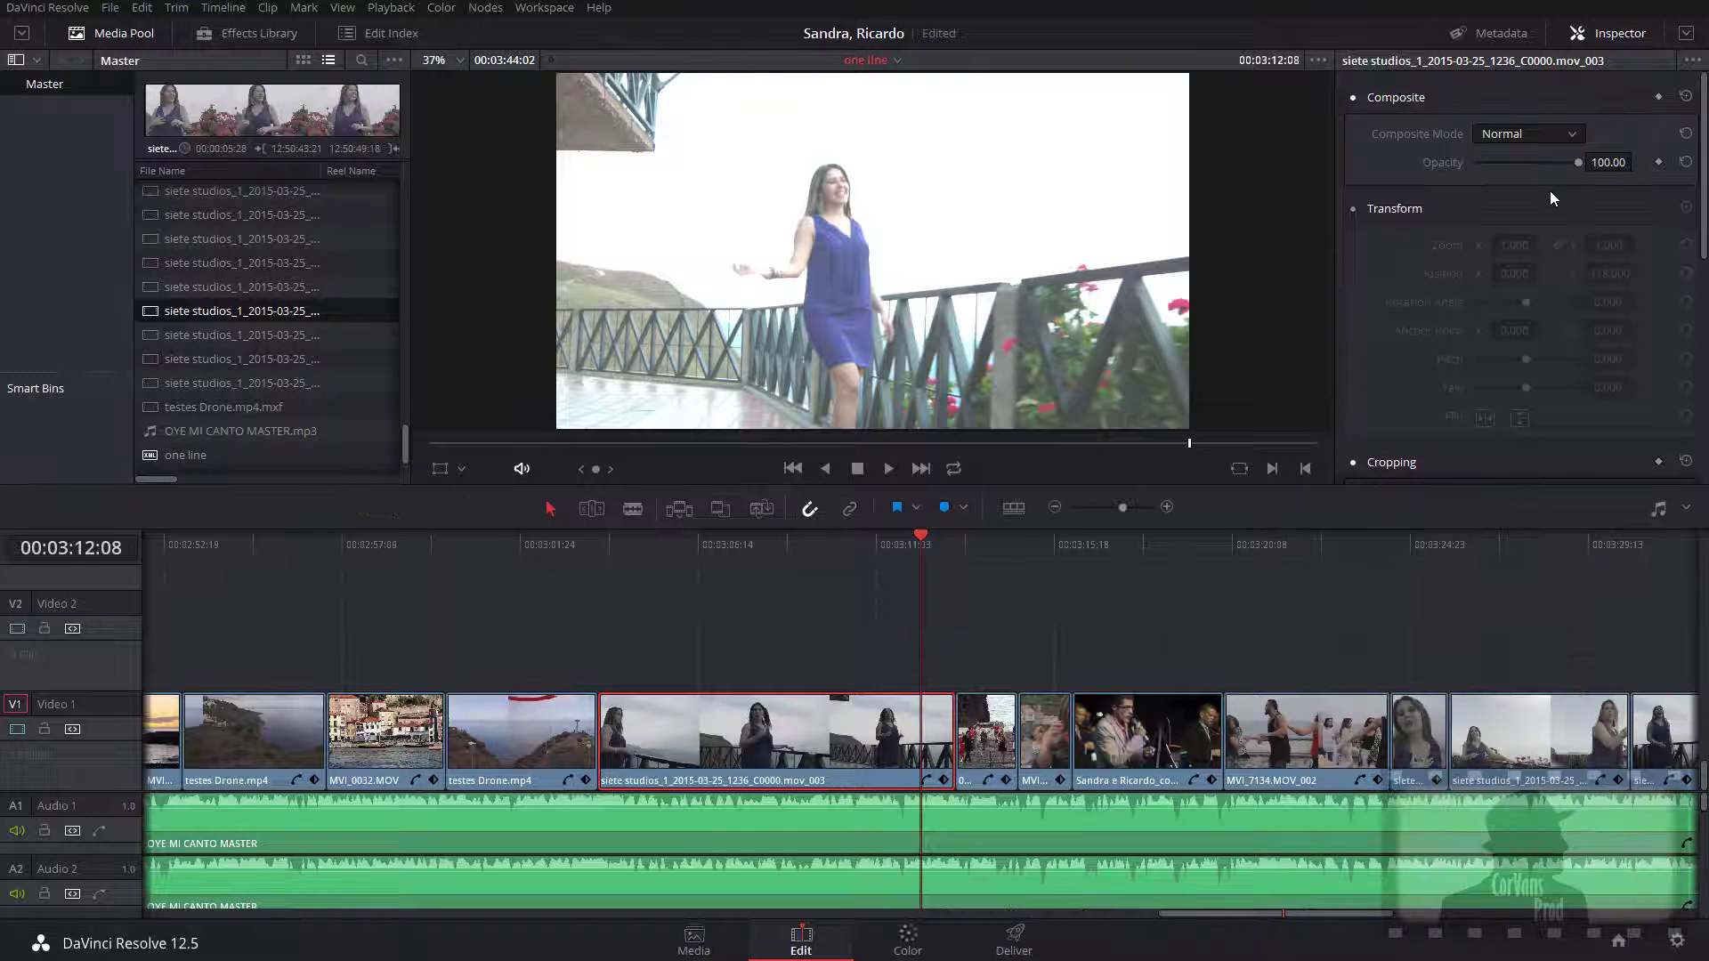
# Toggle the Inspector and Metadata panels, leaving both hidden so the source and timeline viewers sit side by side
pyautogui.click(1620, 33)
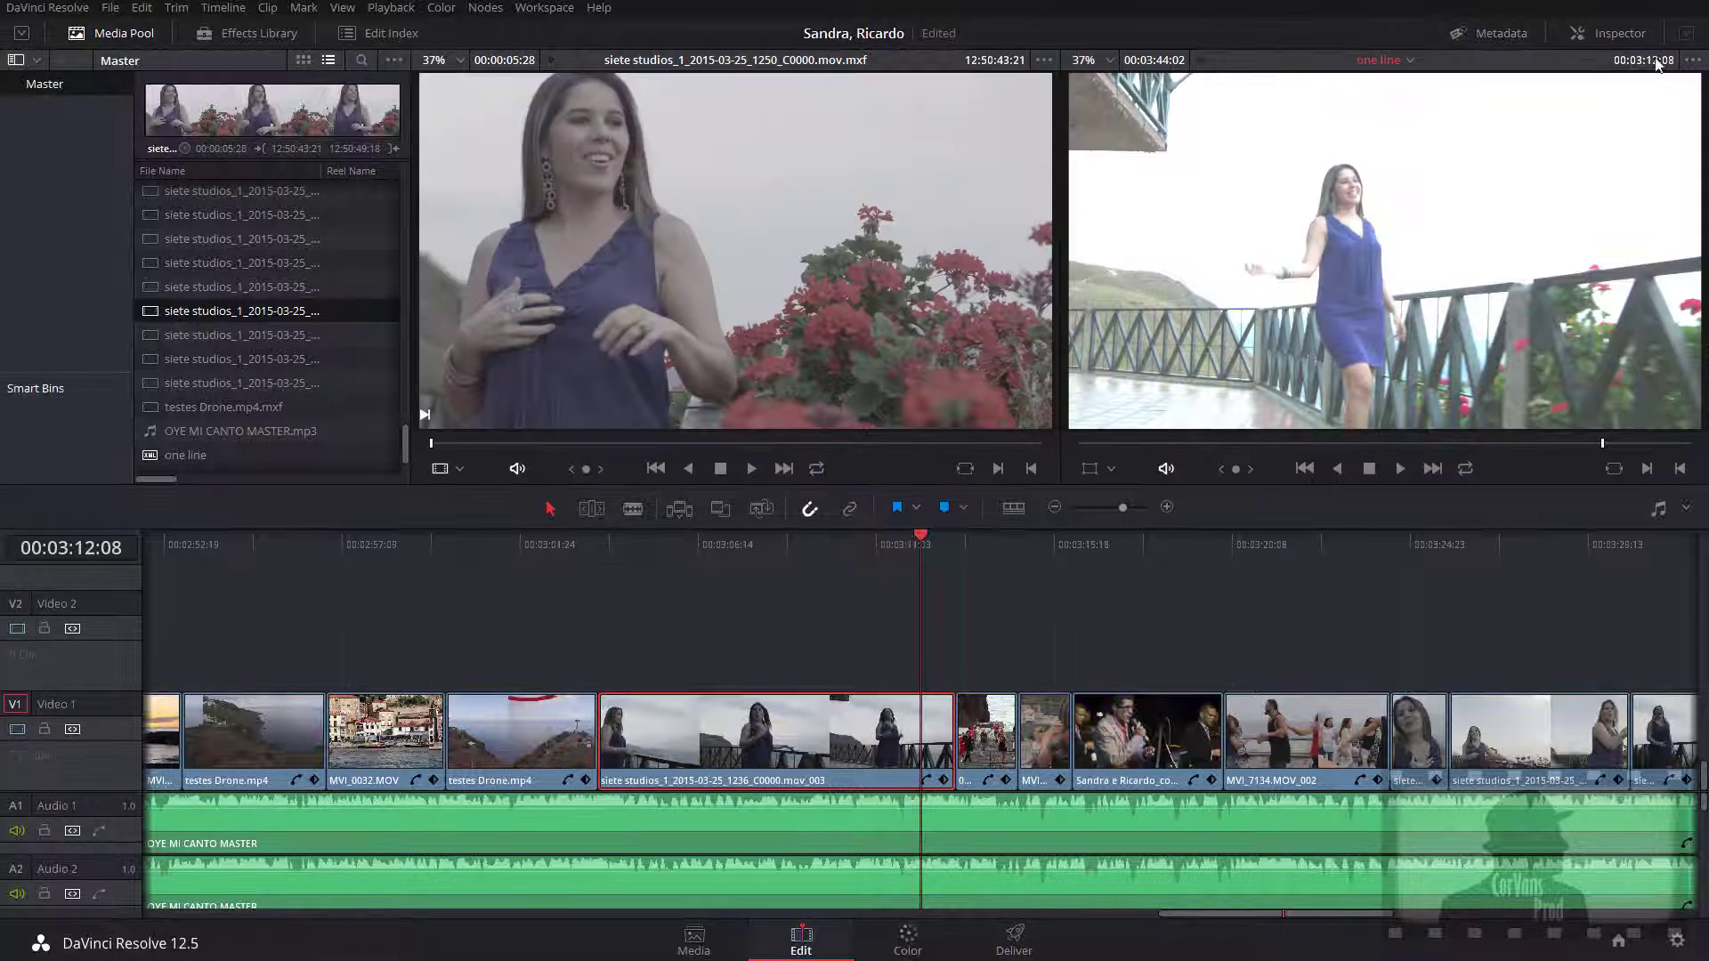
pyautogui.click(1595, 33)
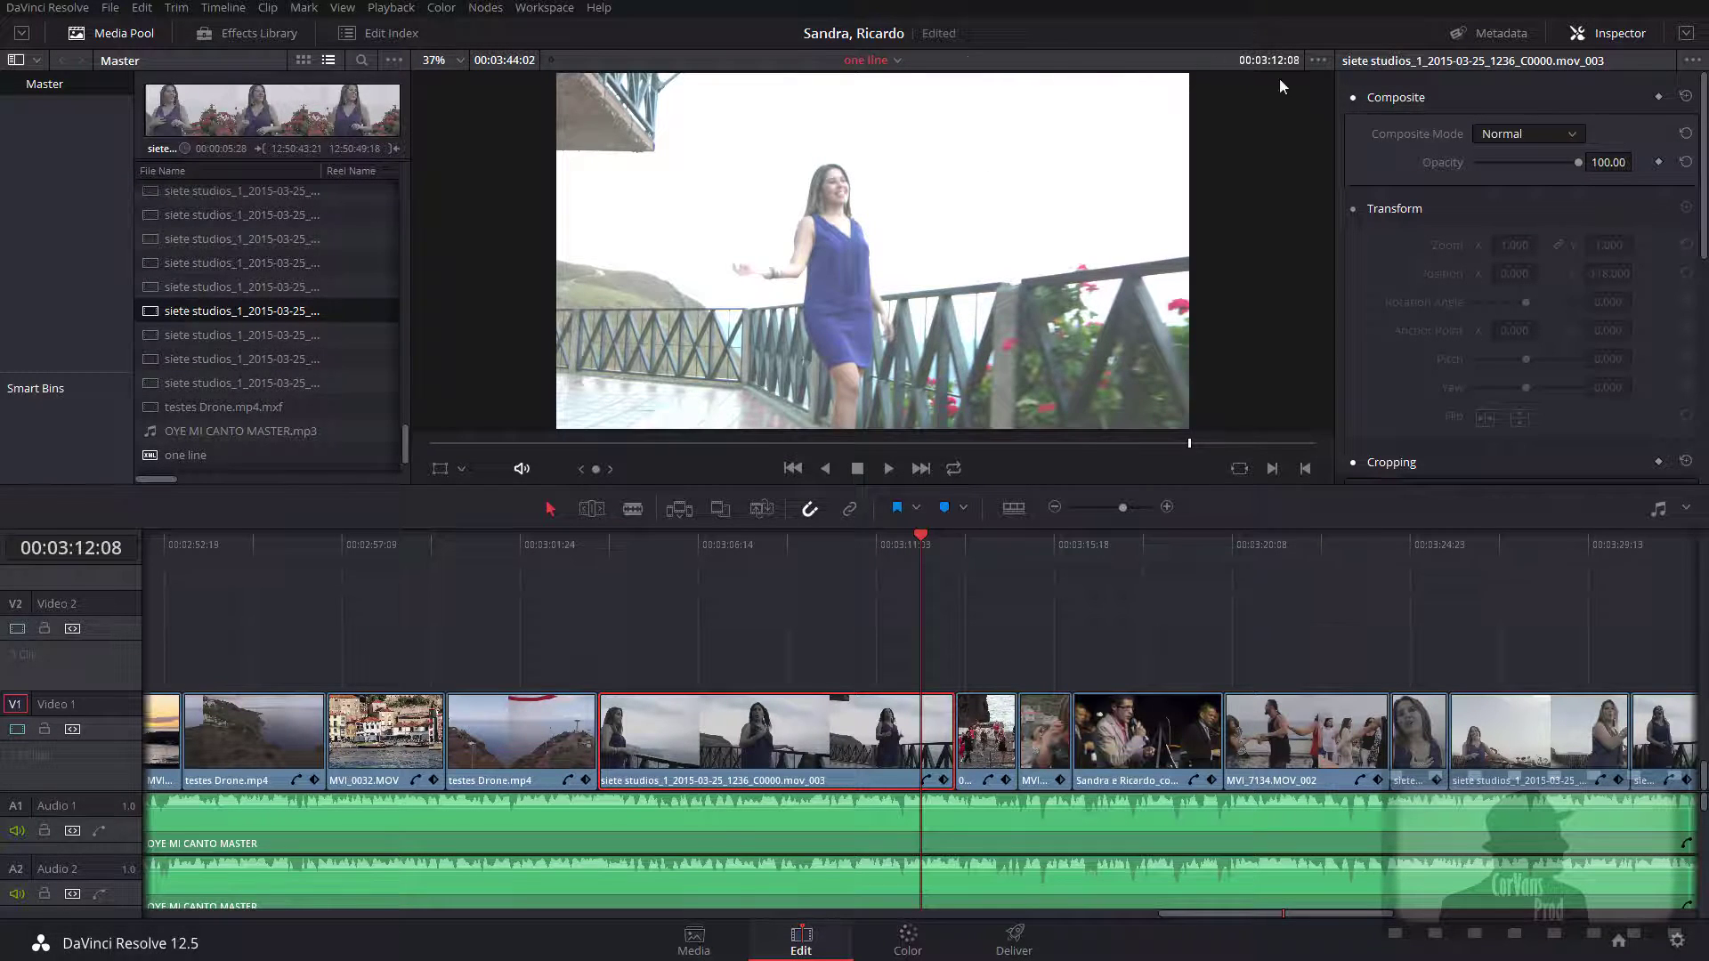
pyautogui.click(1589, 32)
pyautogui.click(1589, 32)
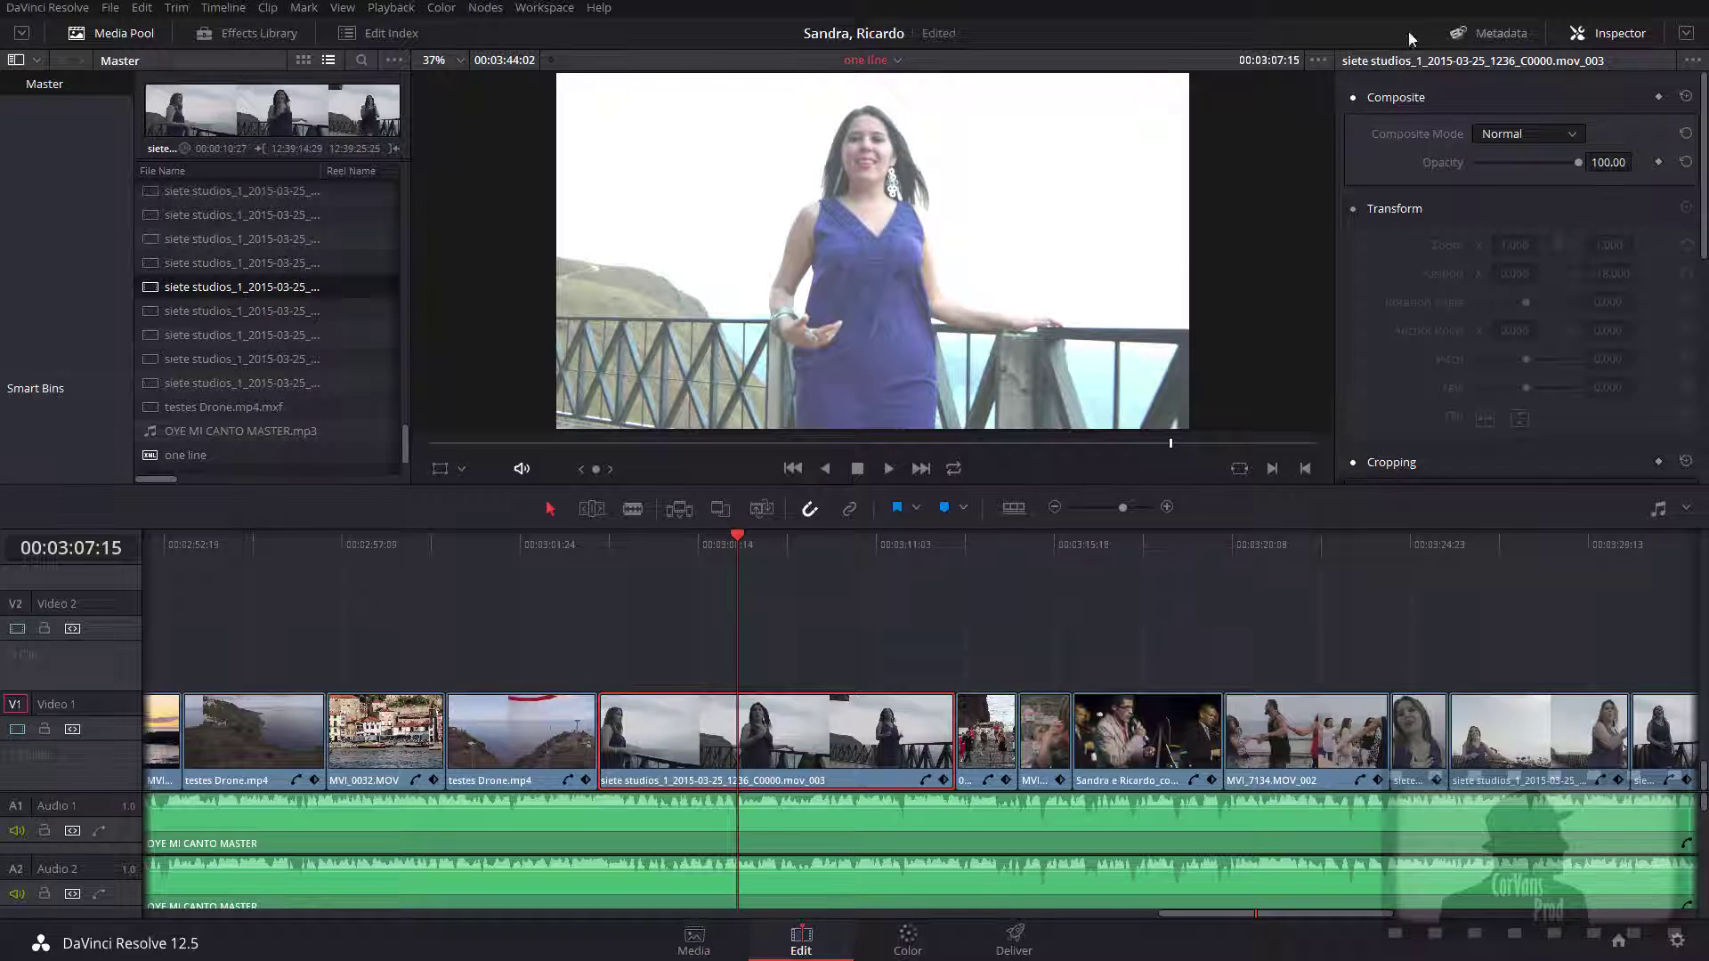
pyautogui.click(1493, 34)
pyautogui.click(1638, 33)
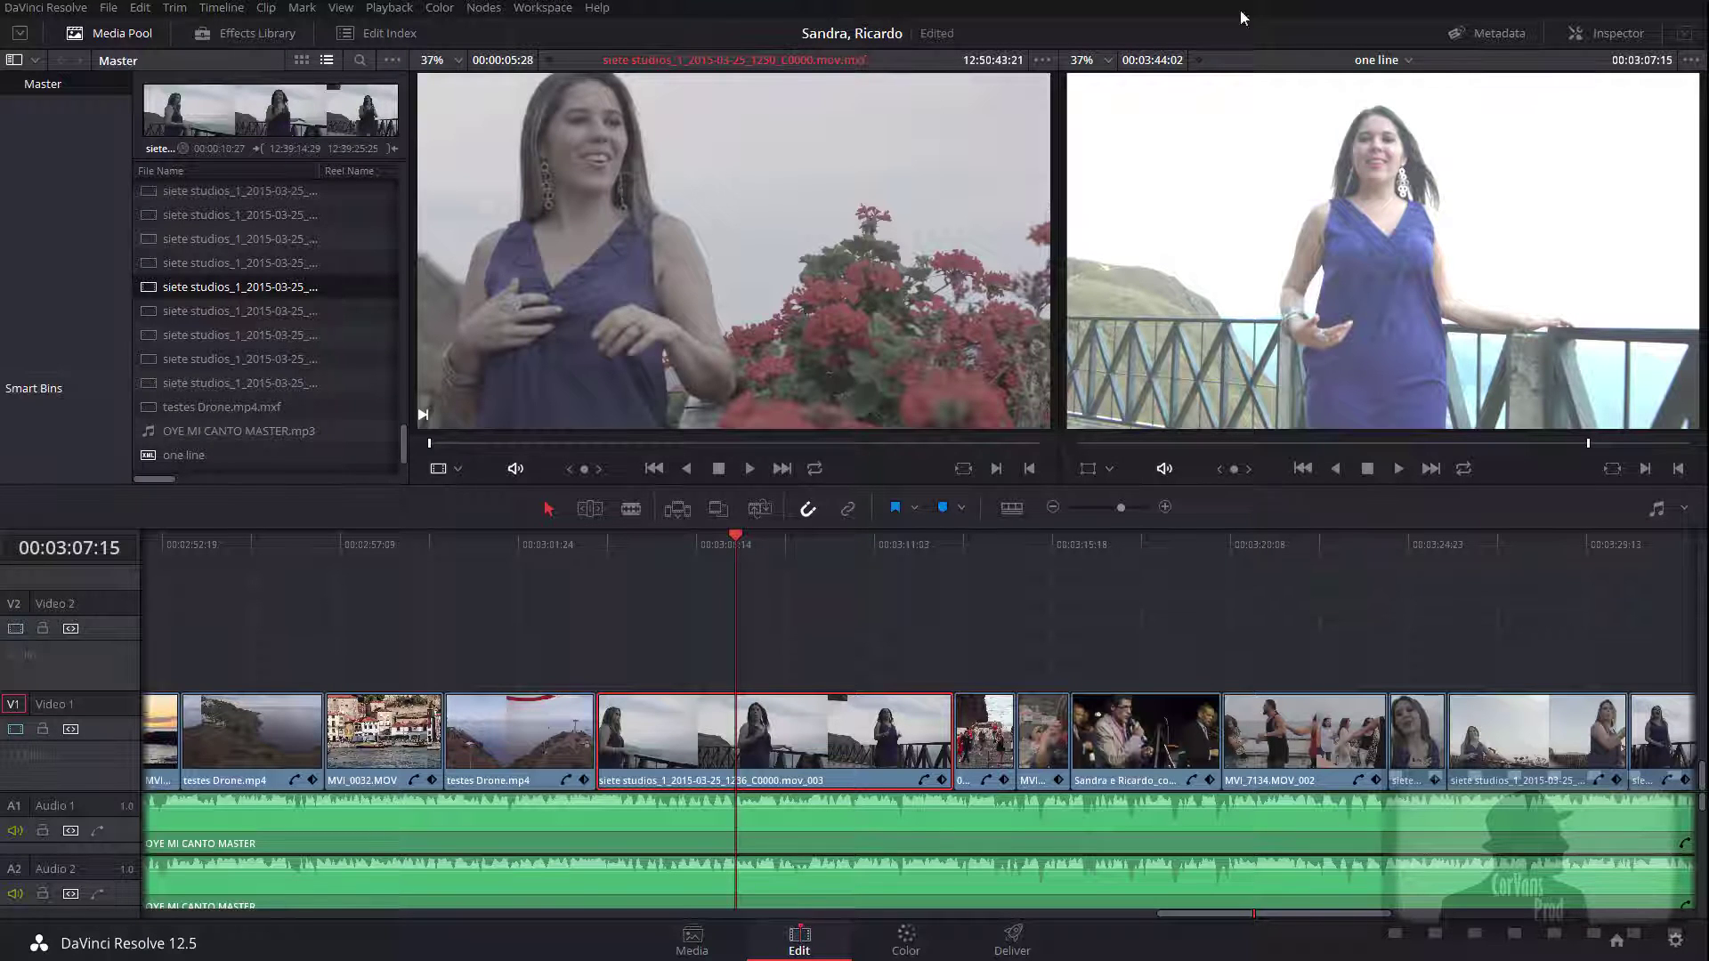
# Alternate the active viewer between the source and timeline viewers, ending on the source viewer
pyautogui.click(1313, 194)
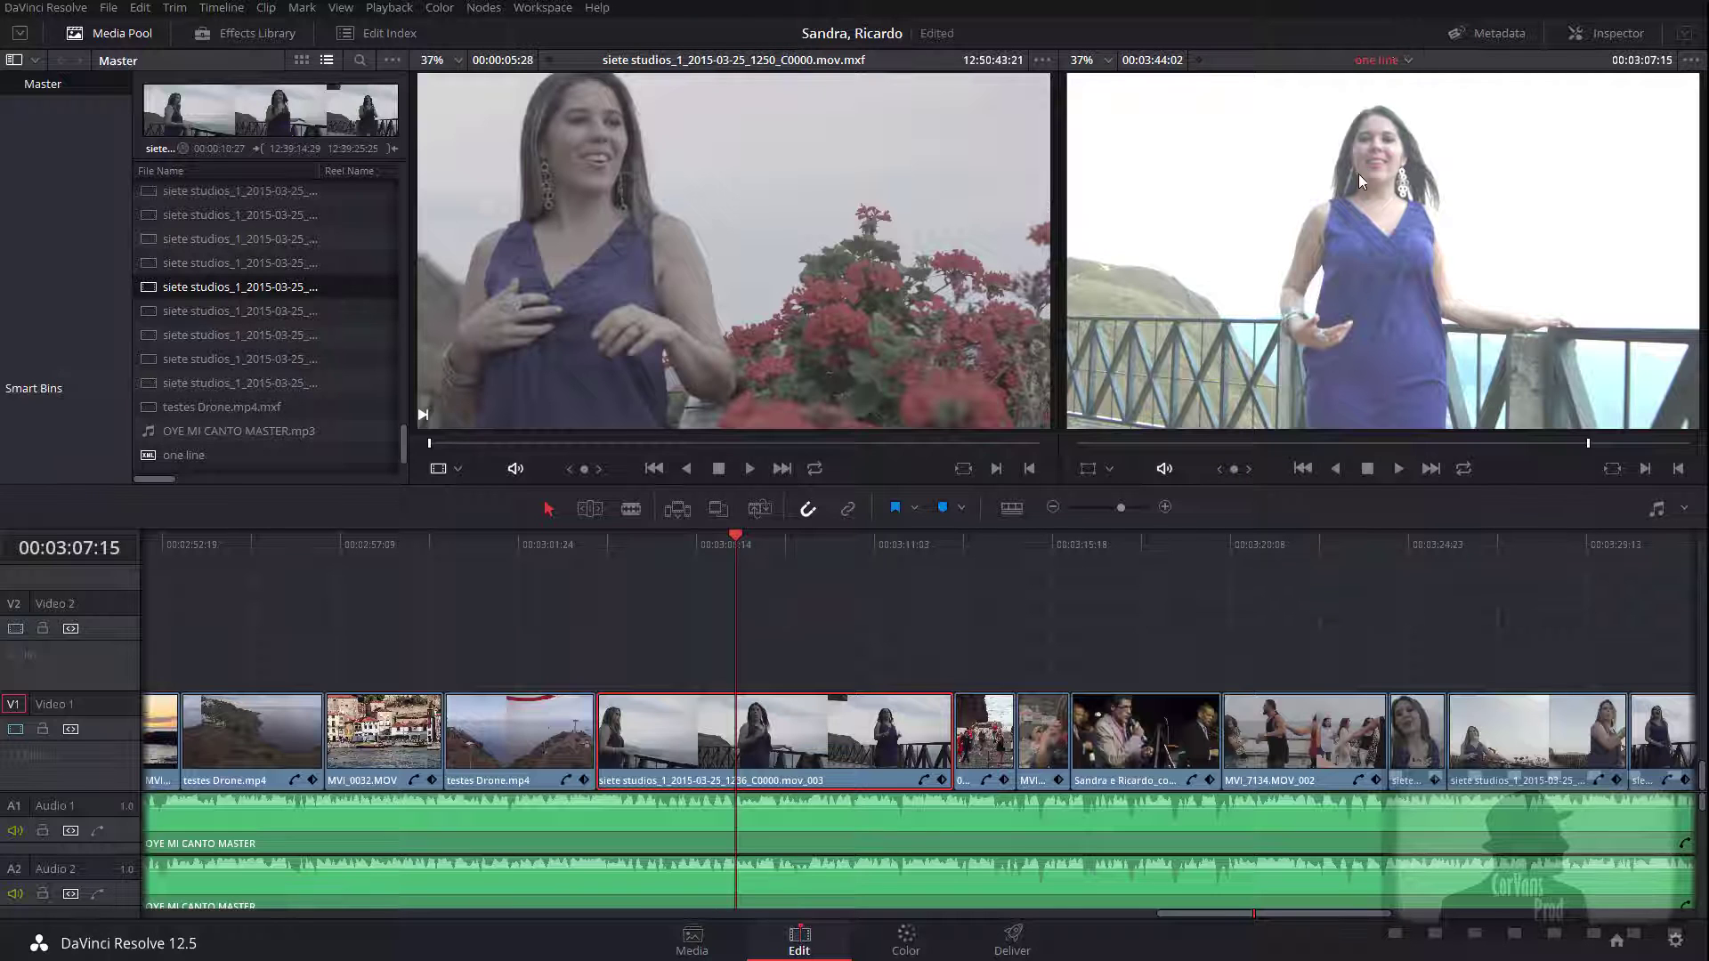
pyautogui.click(795, 297)
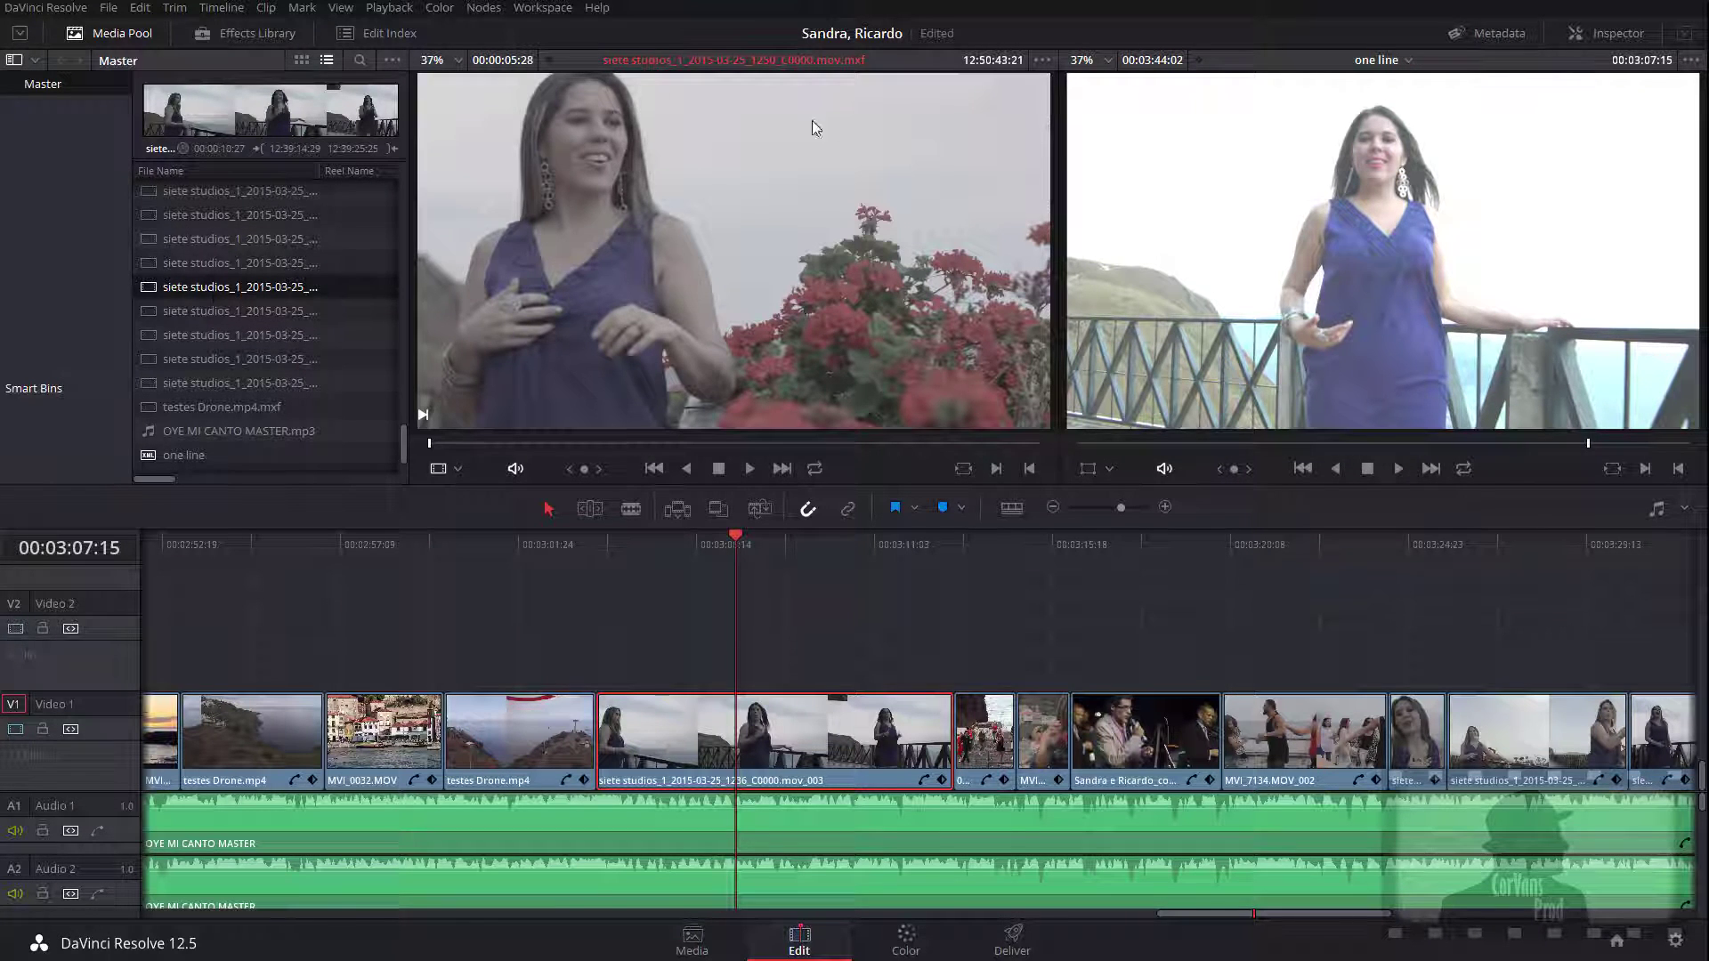
pyautogui.click(1301, 191)
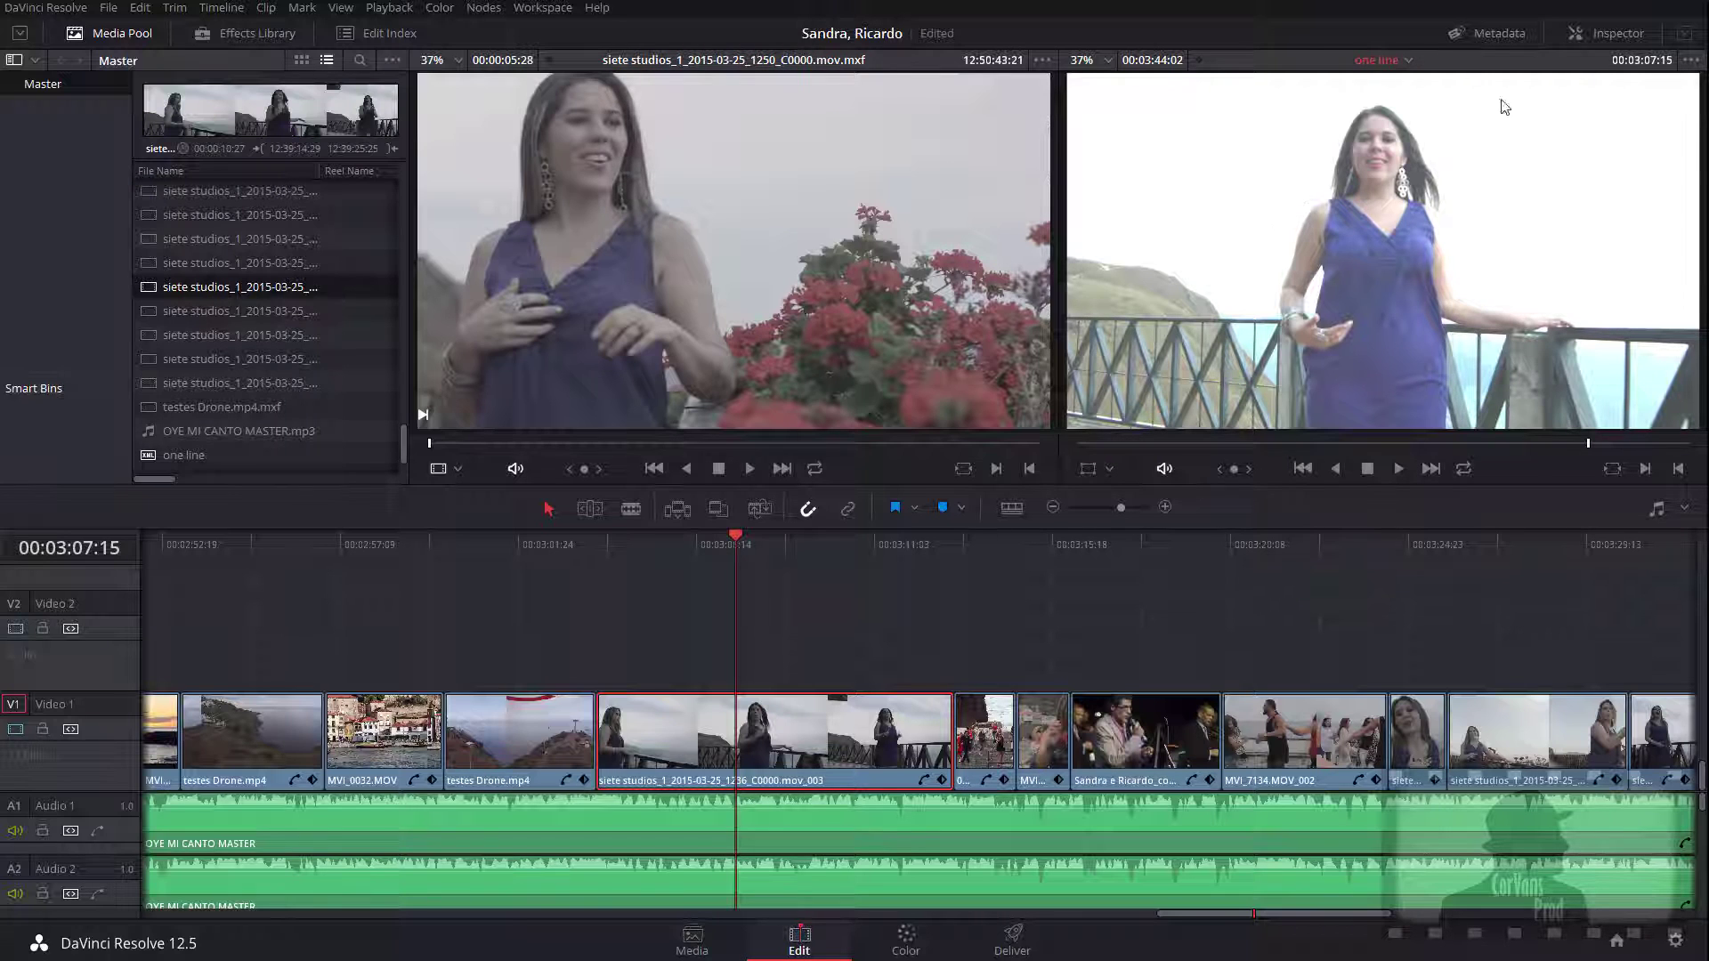
pyautogui.click(873, 226)
pyautogui.click(1296, 183)
pyautogui.click(723, 228)
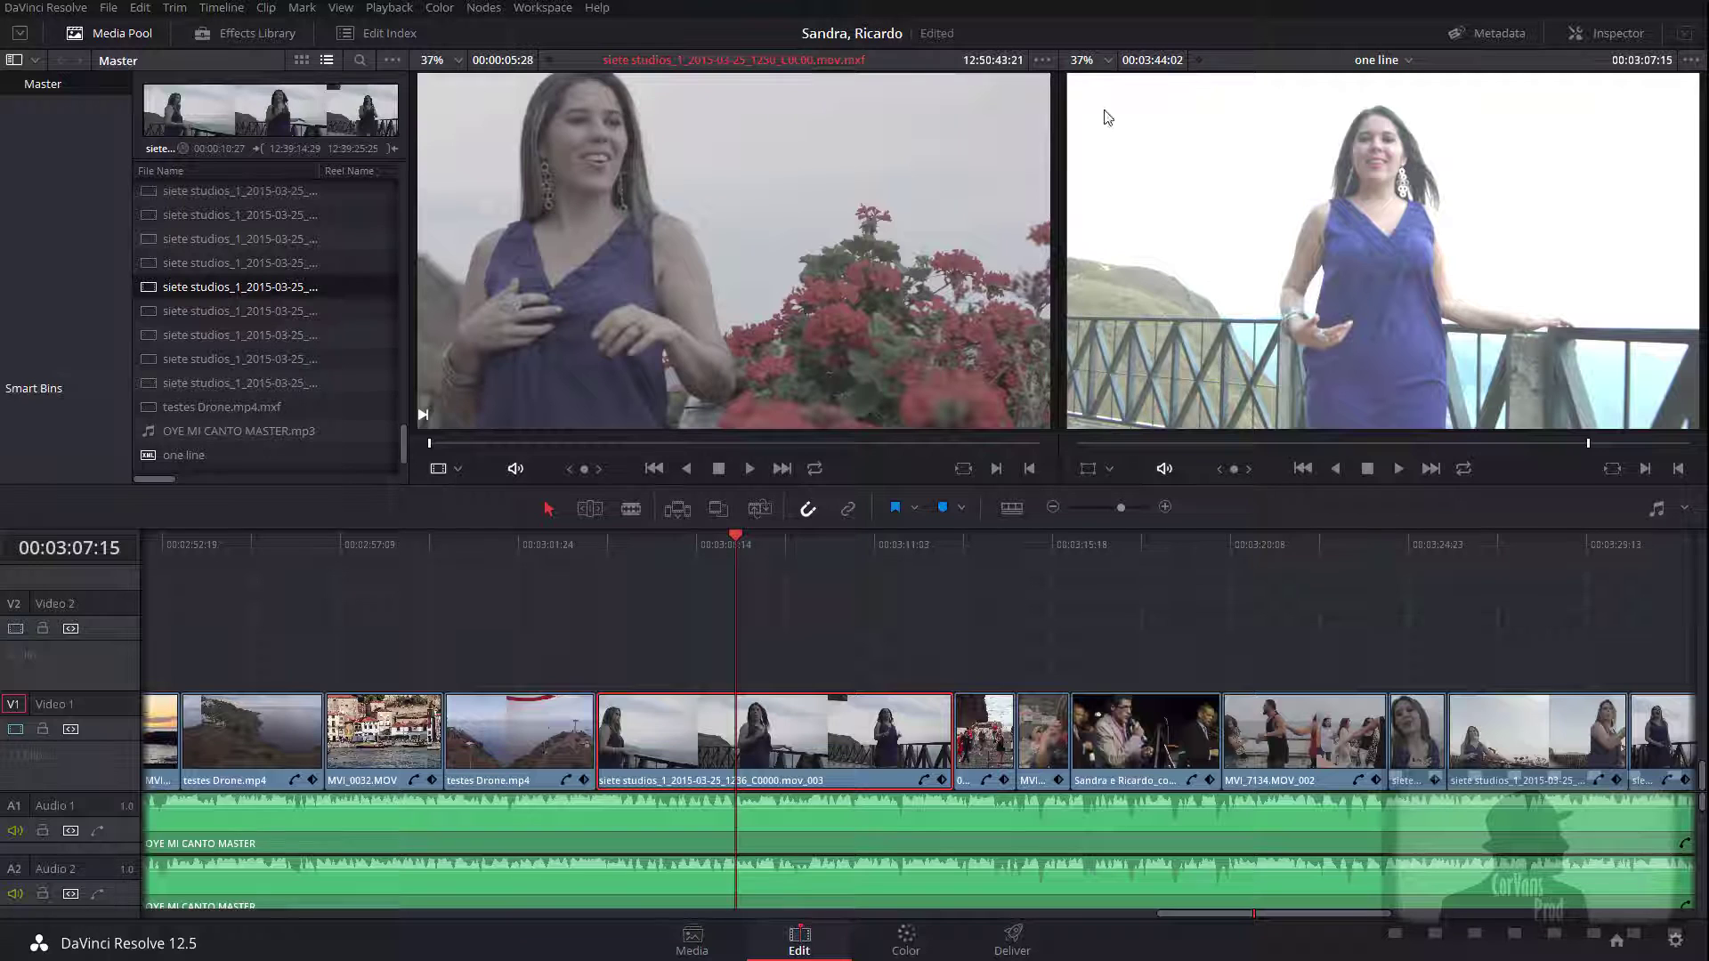
pyautogui.click(1291, 187)
pyautogui.click(877, 218)
pyautogui.press('q')
# Load siete studios_1_2015-03-25_1250_C0000.mov_002.mxf into the source viewer, scrub through it, and hide the bin list
pyautogui.doubleClick(203, 313)
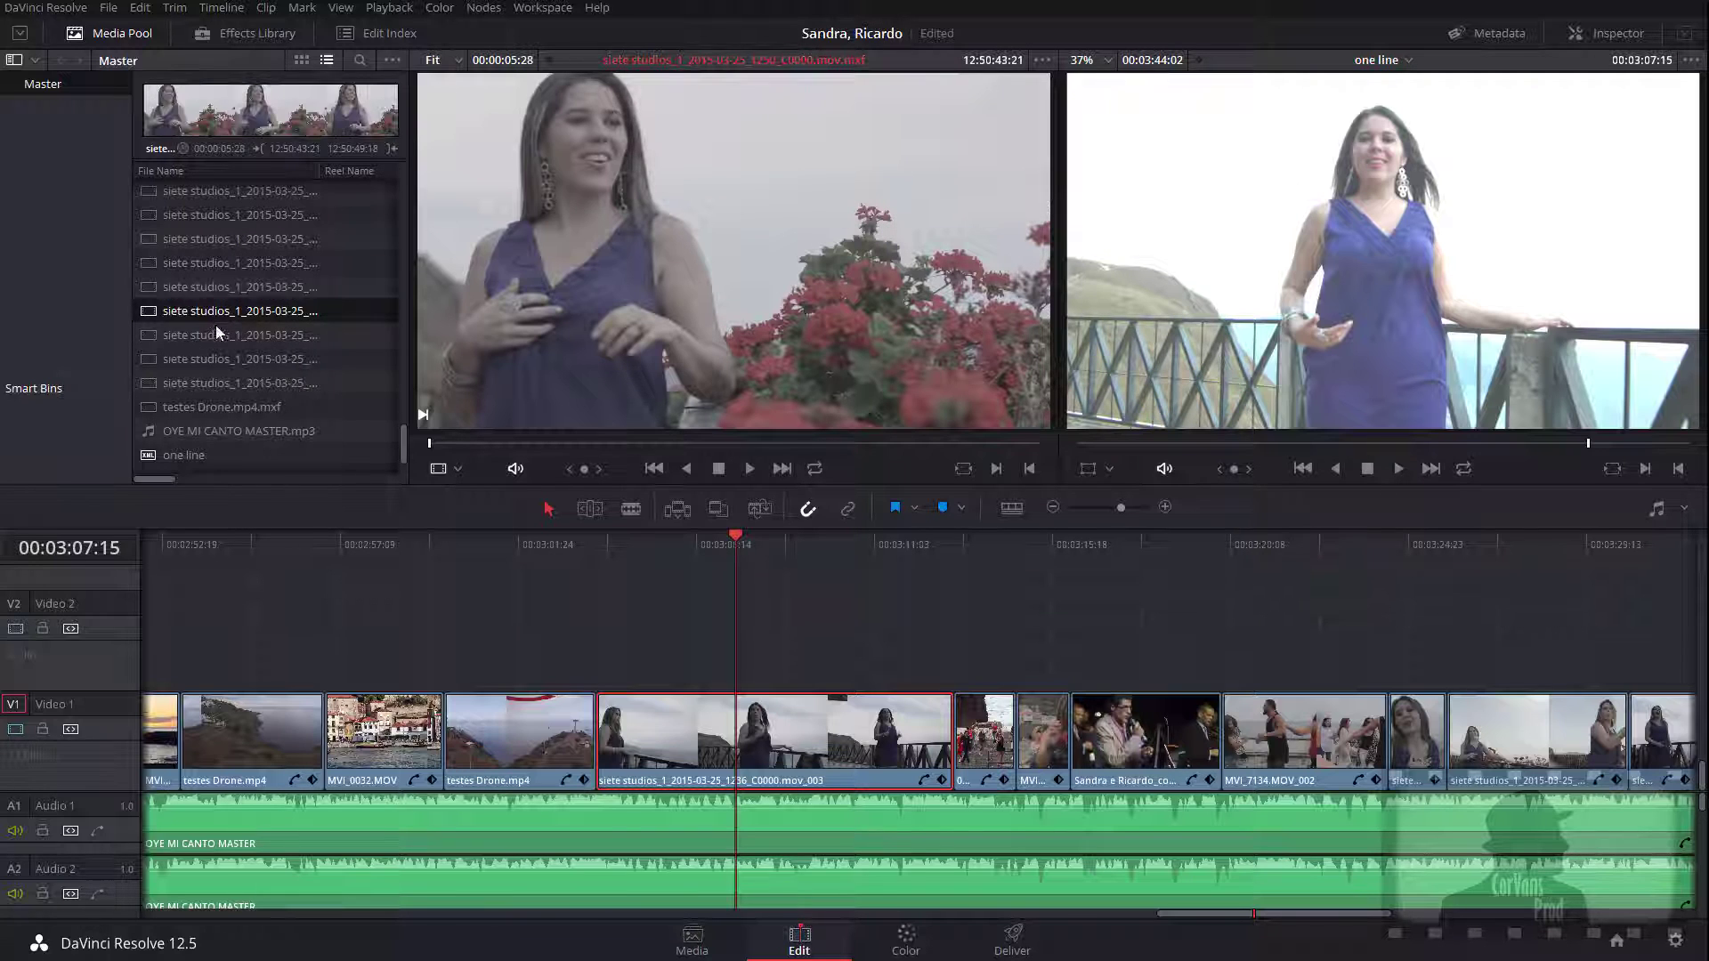
pyautogui.doubleClick(252, 358)
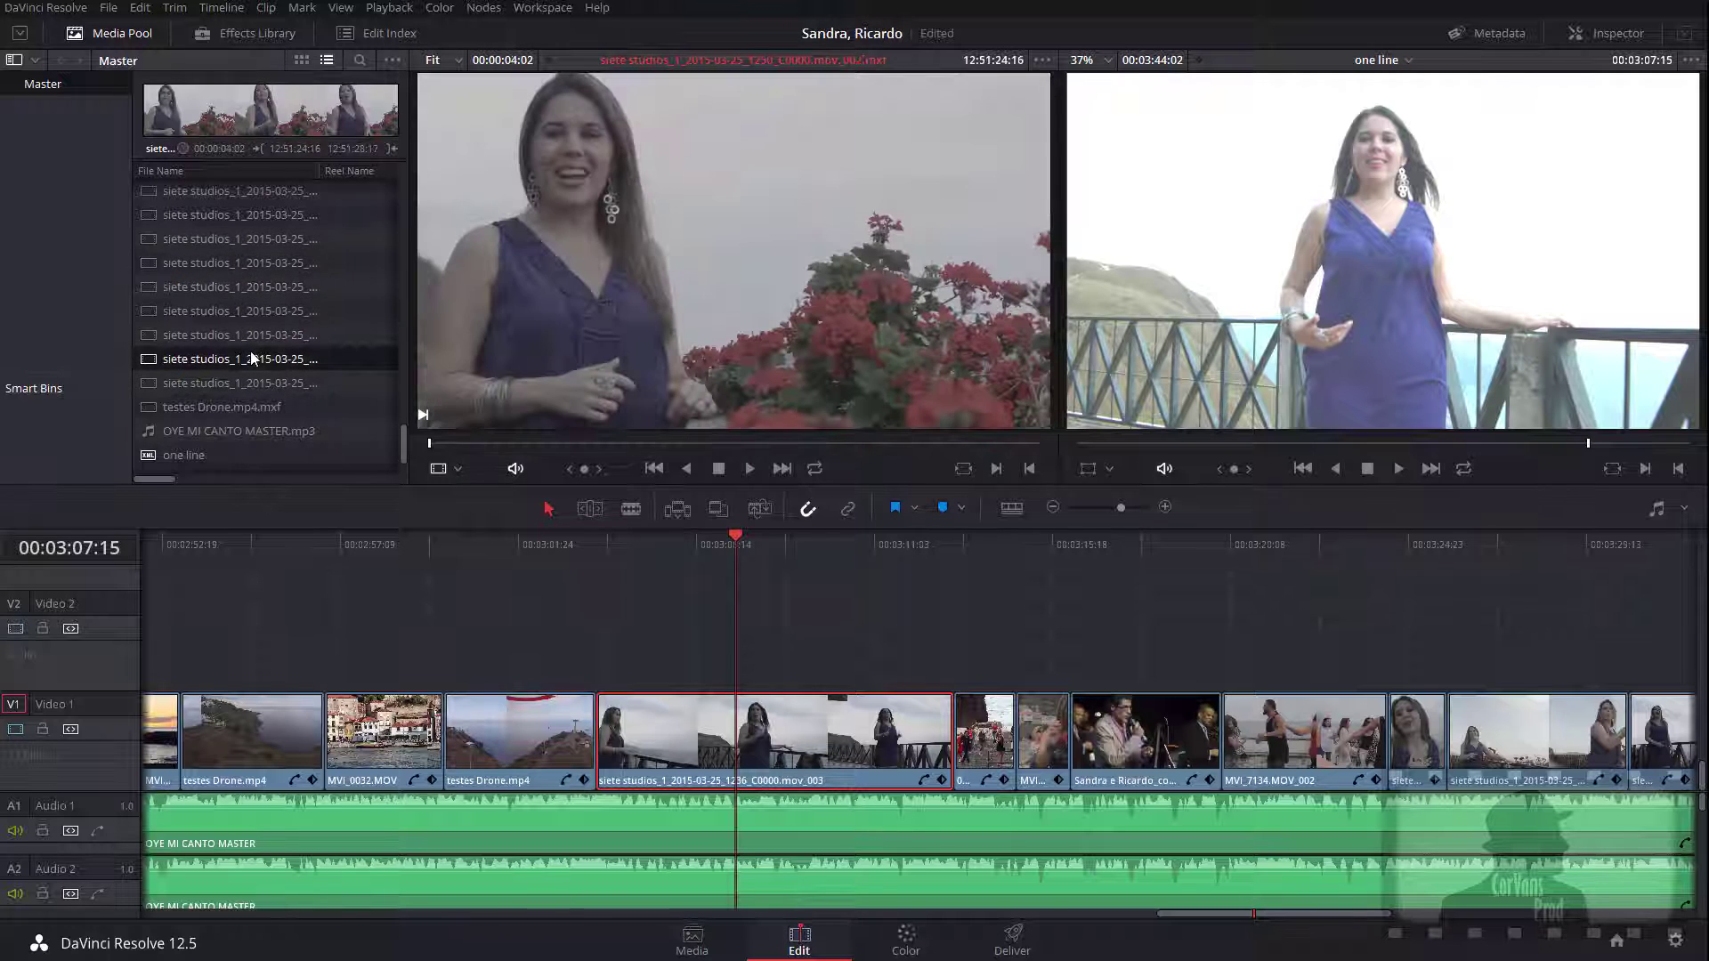
pyautogui.moveTo(532, 439)
pyautogui.mouseDown()
pyautogui.moveTo(597, 443)
pyautogui.moveTo(520, 439)
pyautogui.mouseUp()
pyautogui.moveTo(180, 124); pyautogui.dragTo(206, 125)
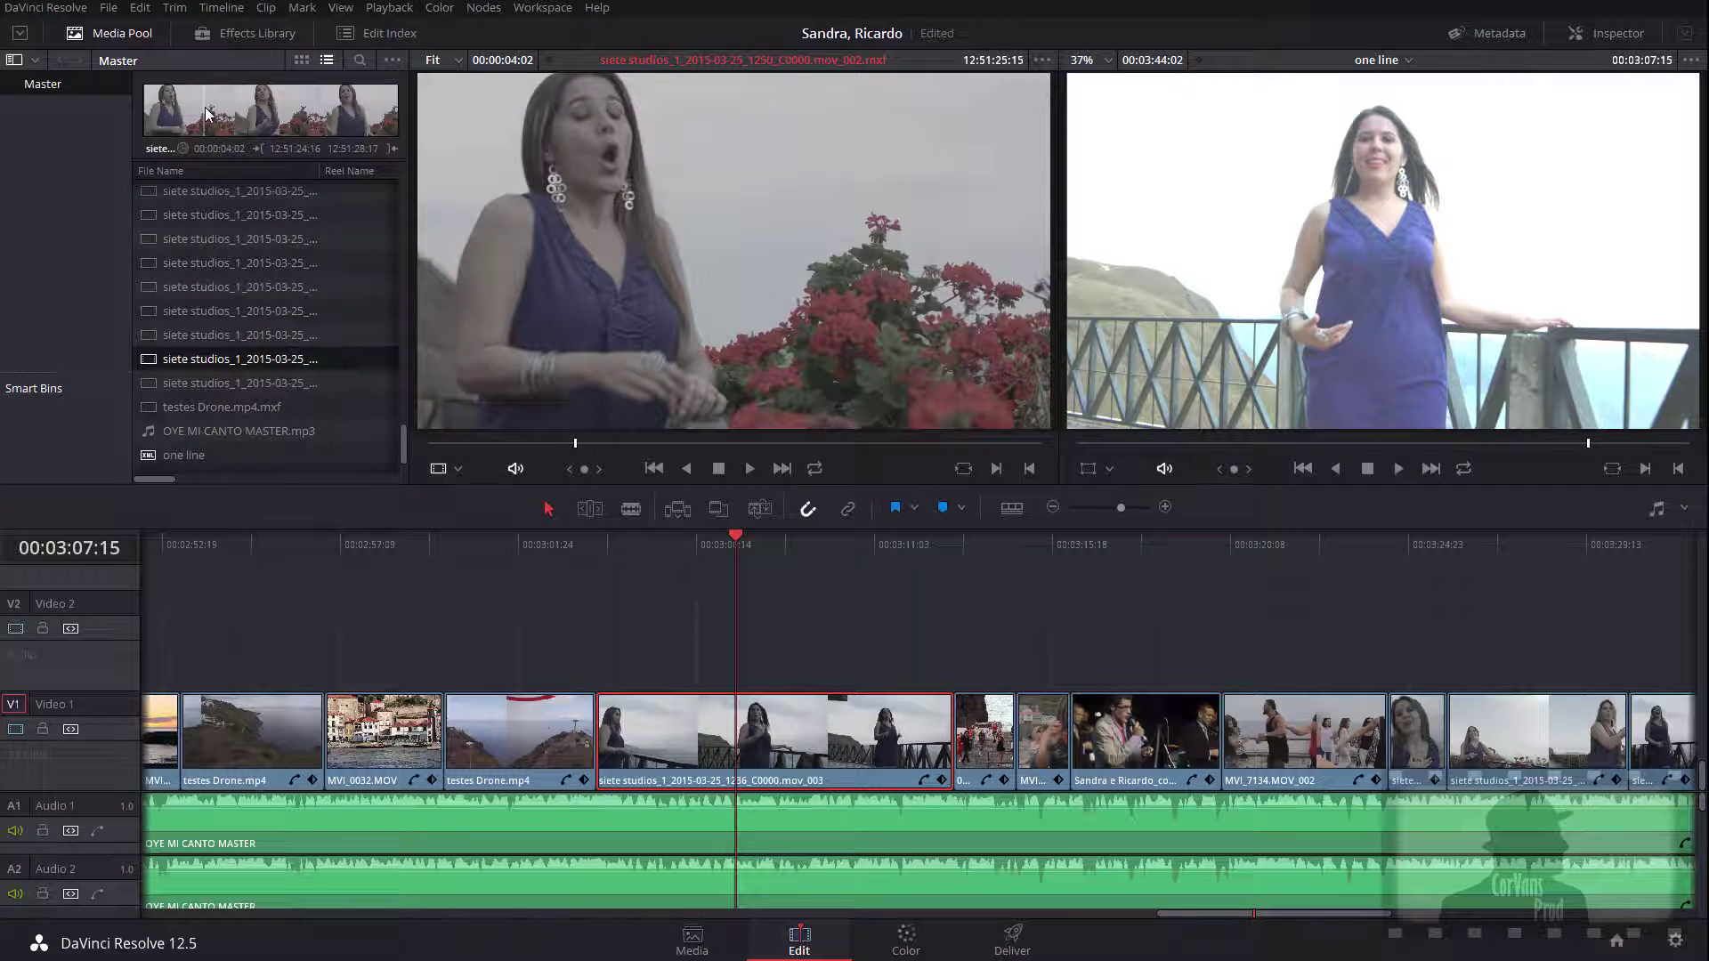
pyautogui.click(13, 59)
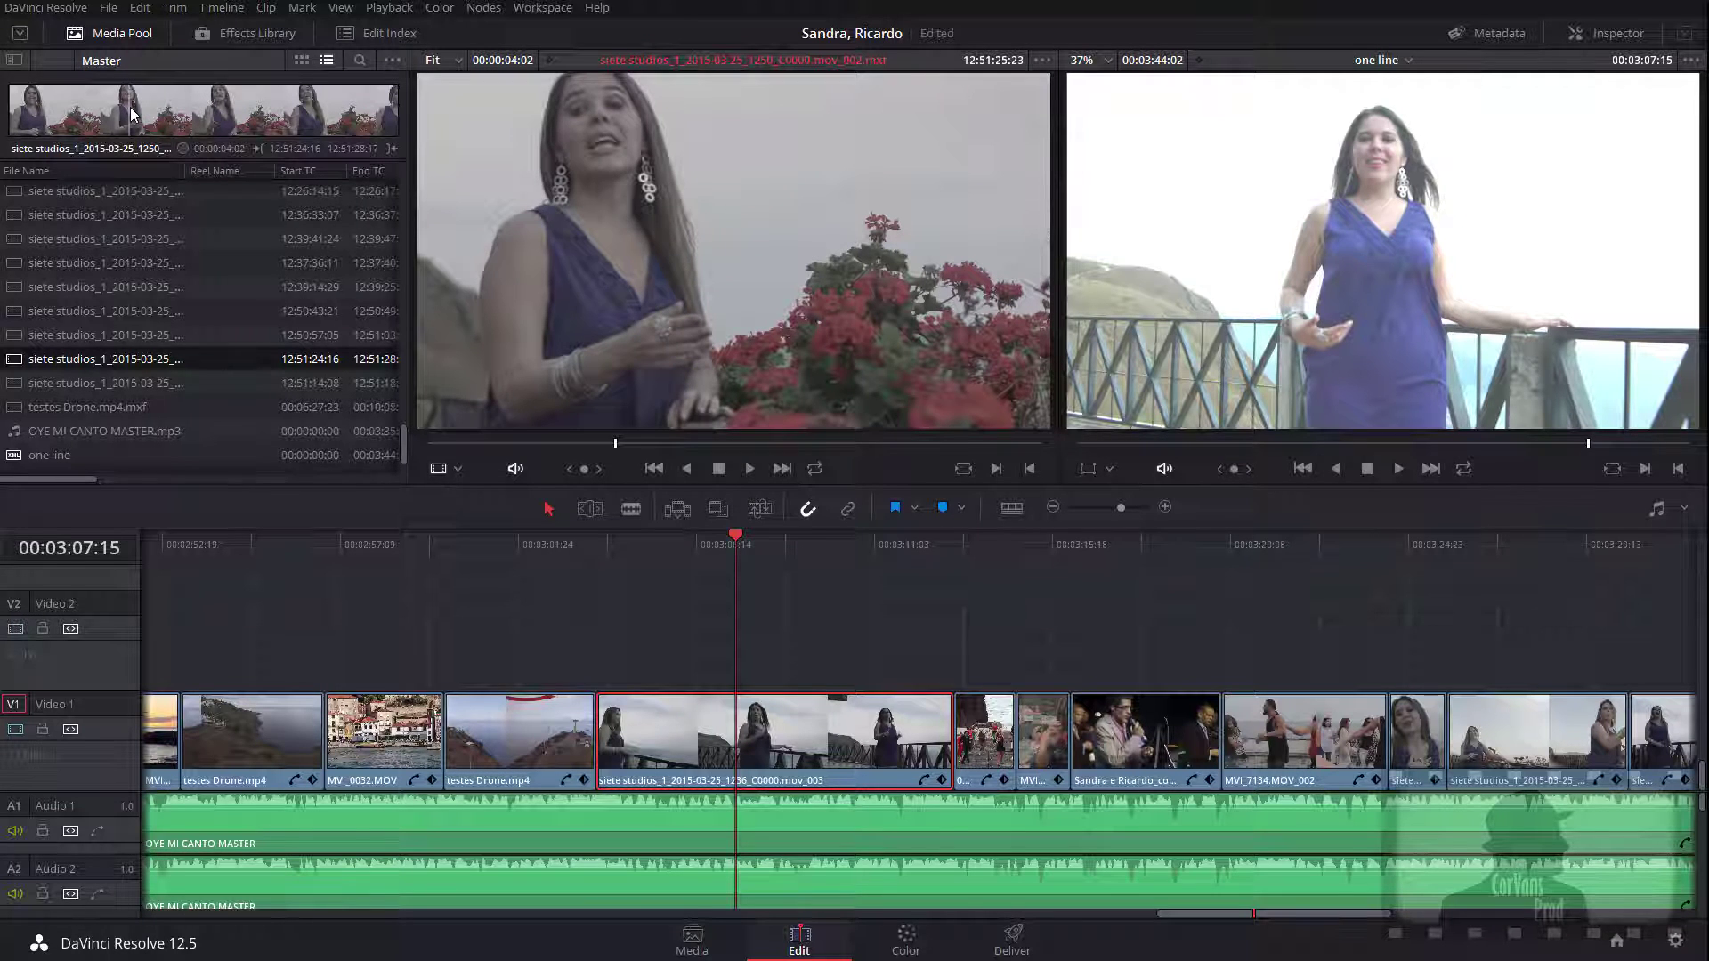
# Preview the source clip and mark its In point at 12:51:25:23
pyautogui.press('space')
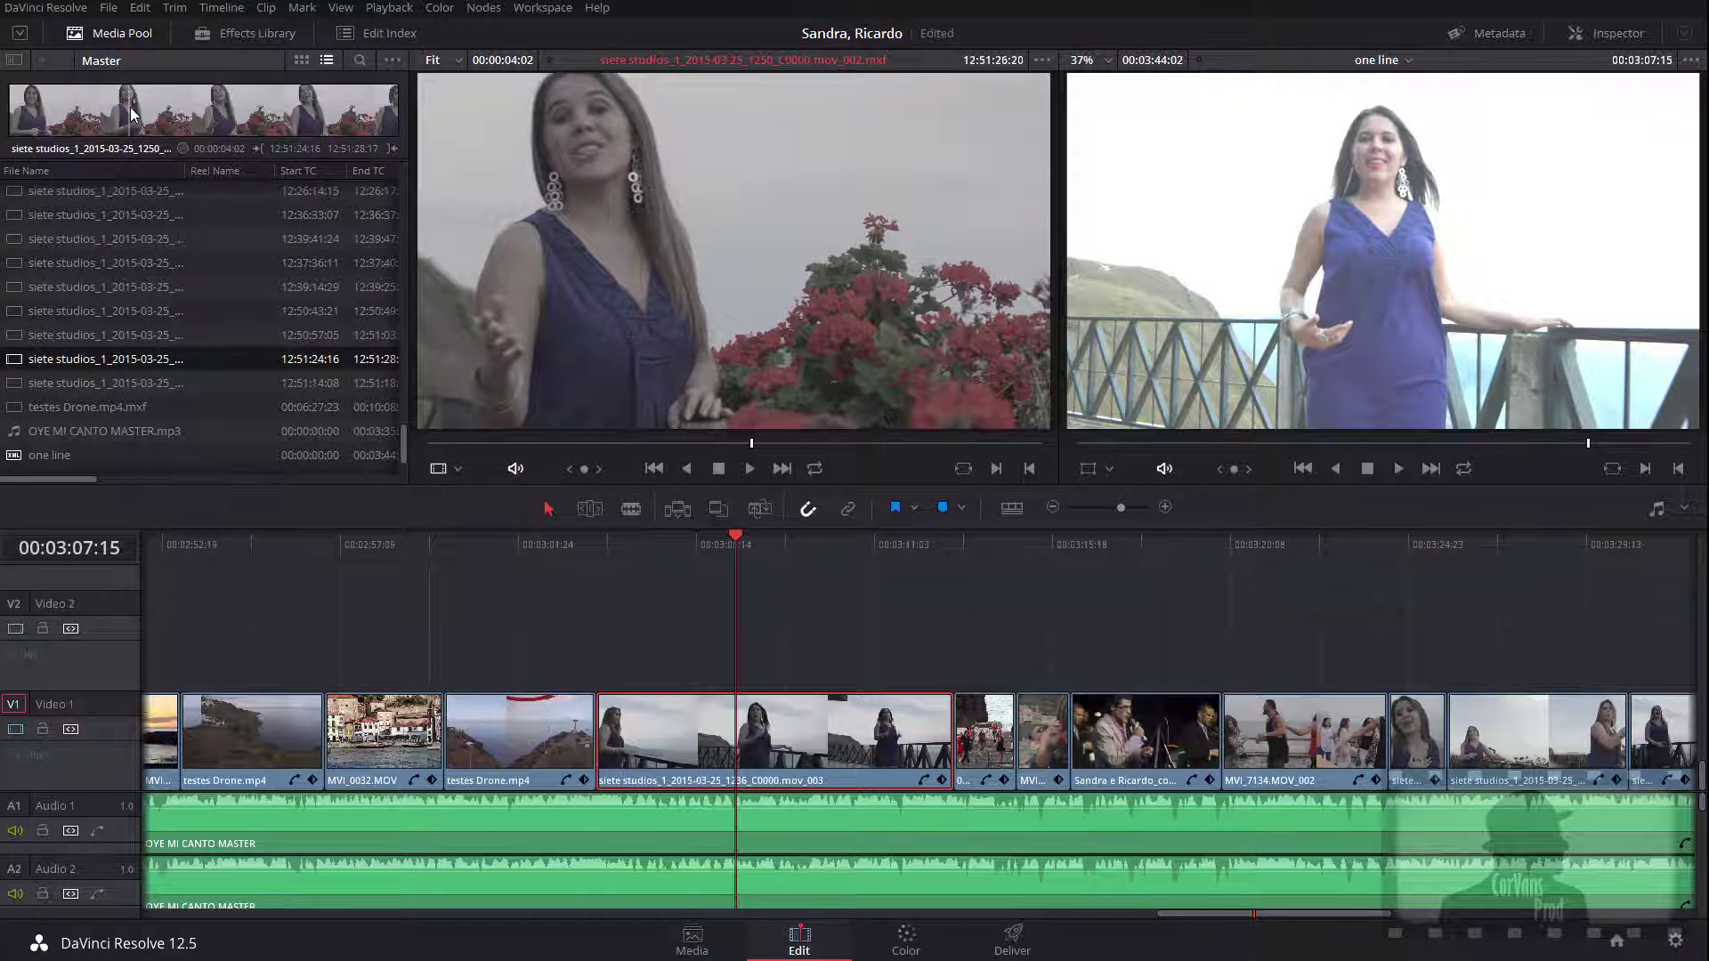
pyautogui.press('space')
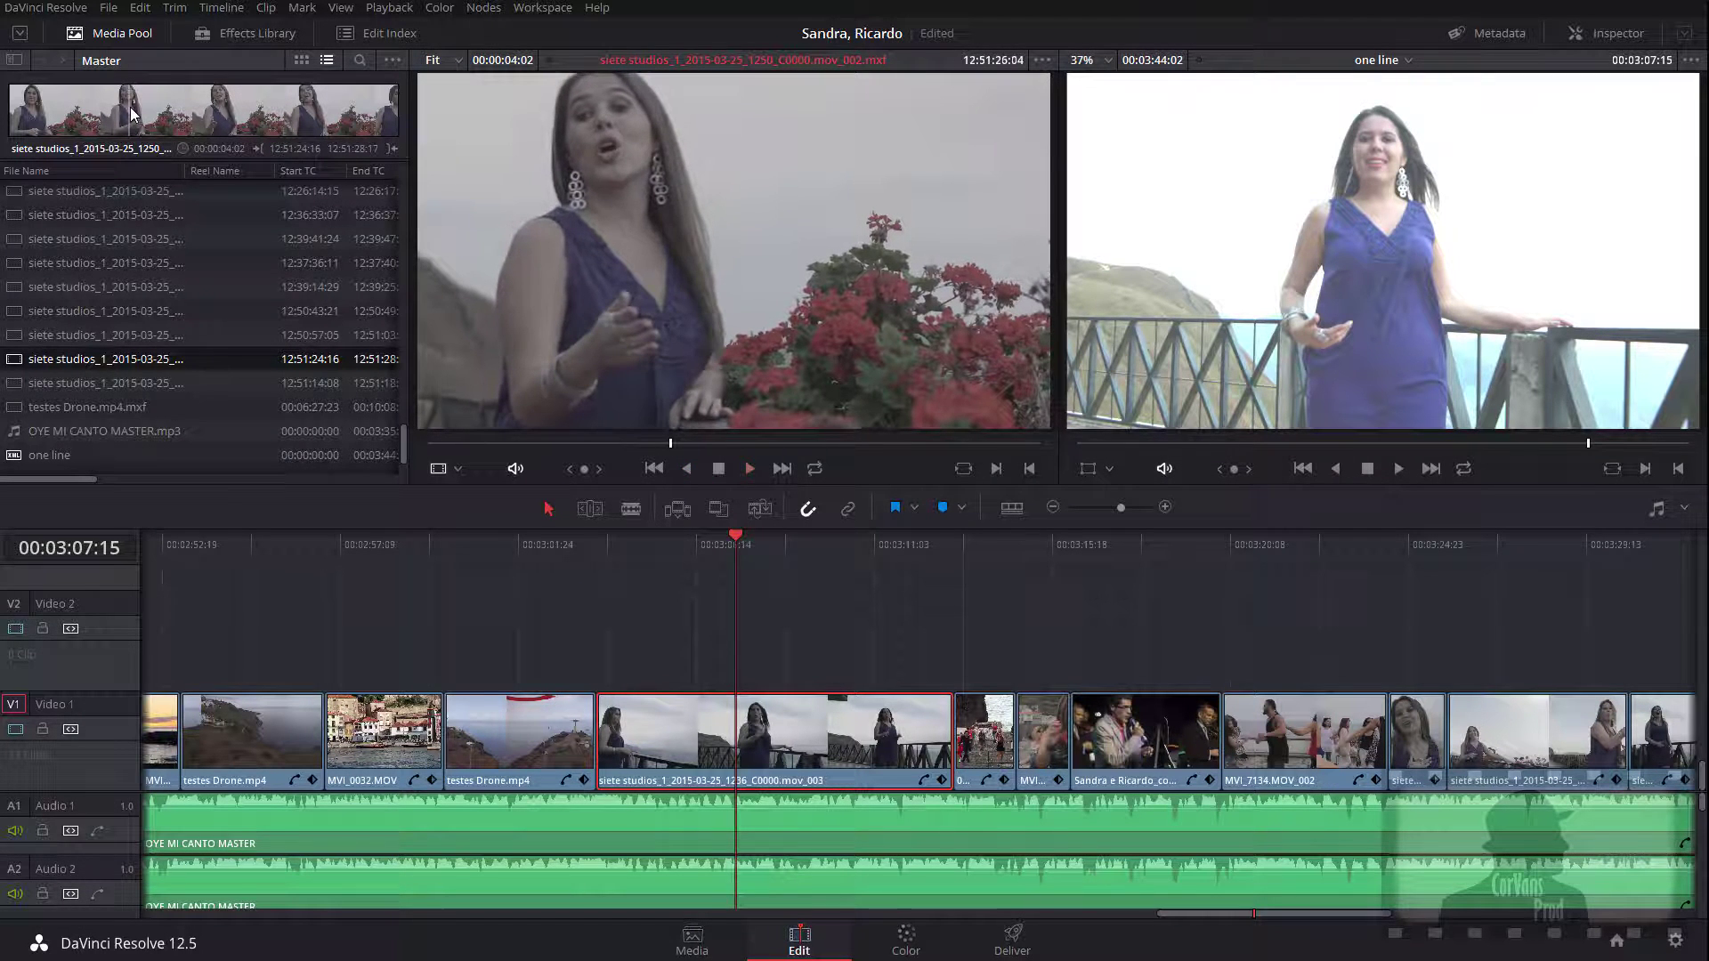
pyautogui.press('space')
pyautogui.press('i')
pyautogui.press('space')
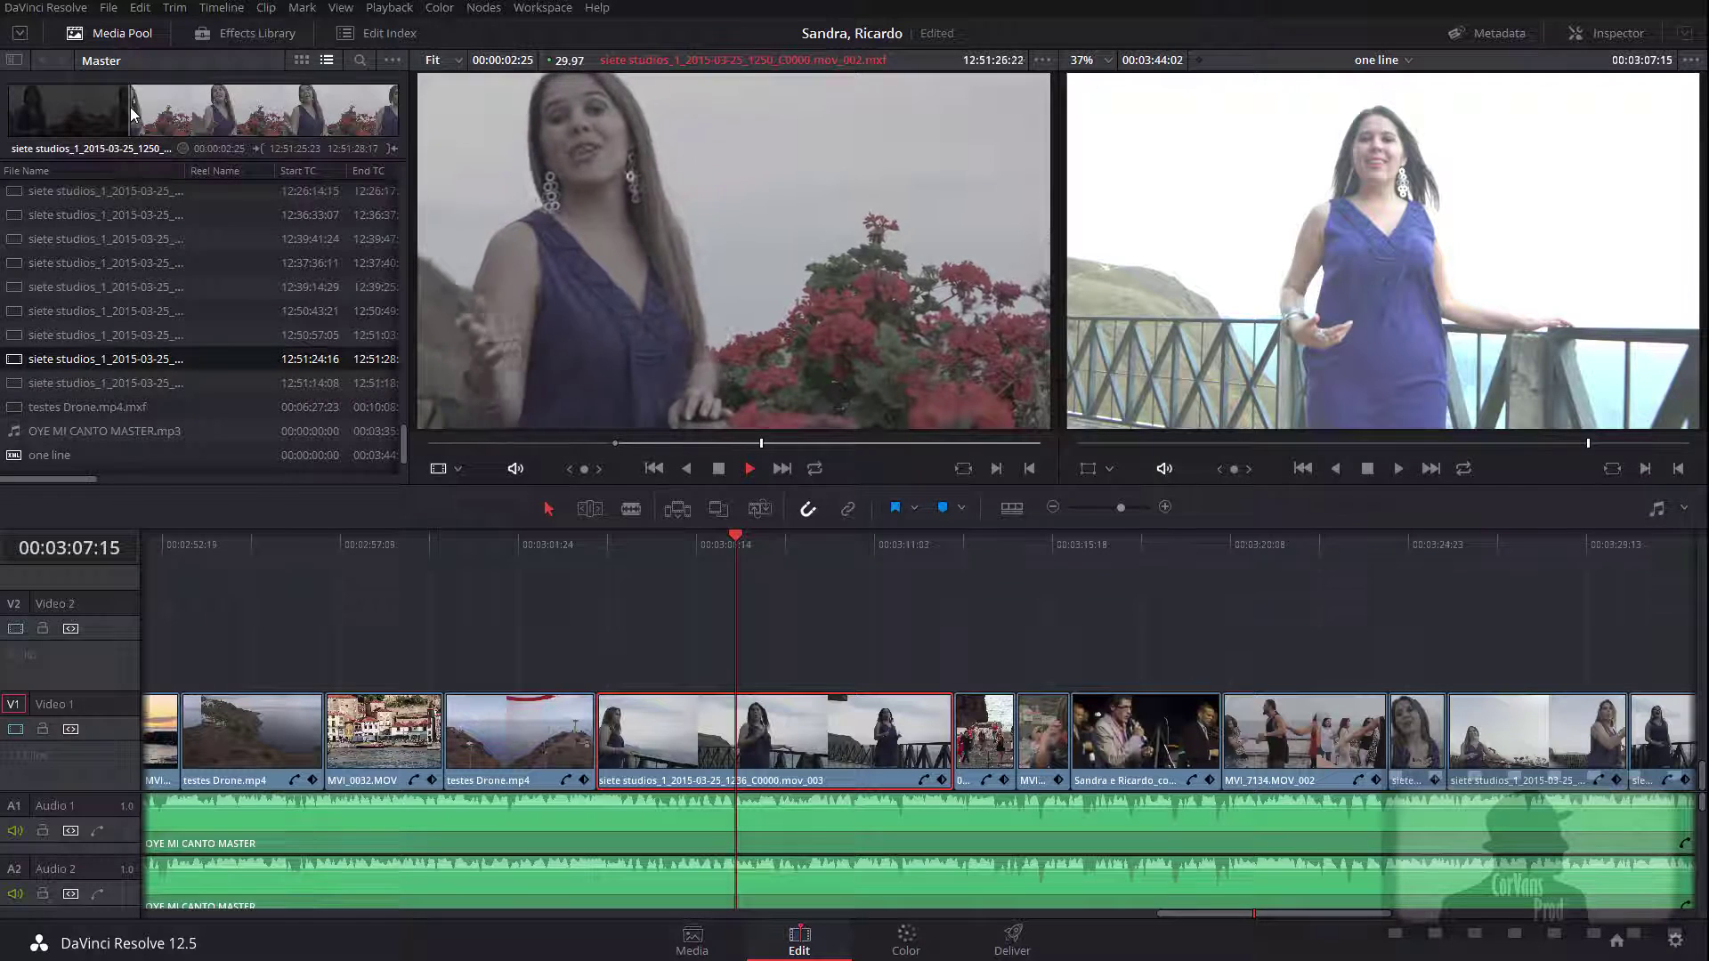
# Stop playback and mark the source clip's Out point at 12:51:26:20
pyautogui.press('space')
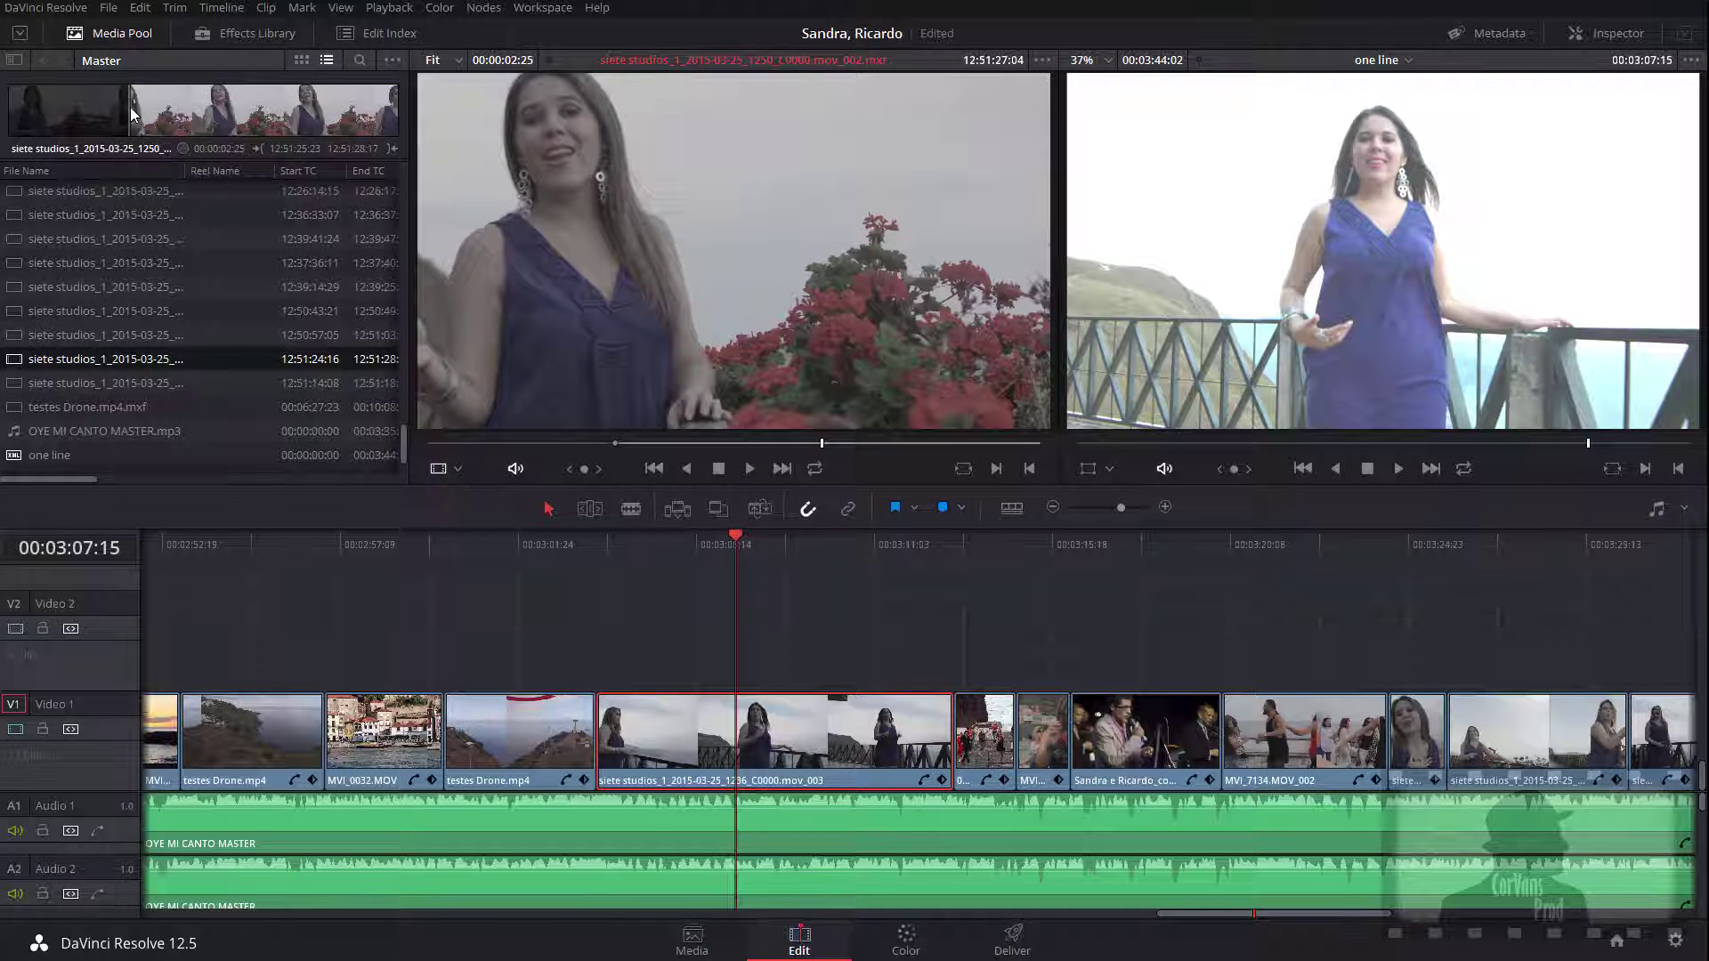
pyautogui.moveTo(701, 443); pyautogui.dragTo(751, 443)
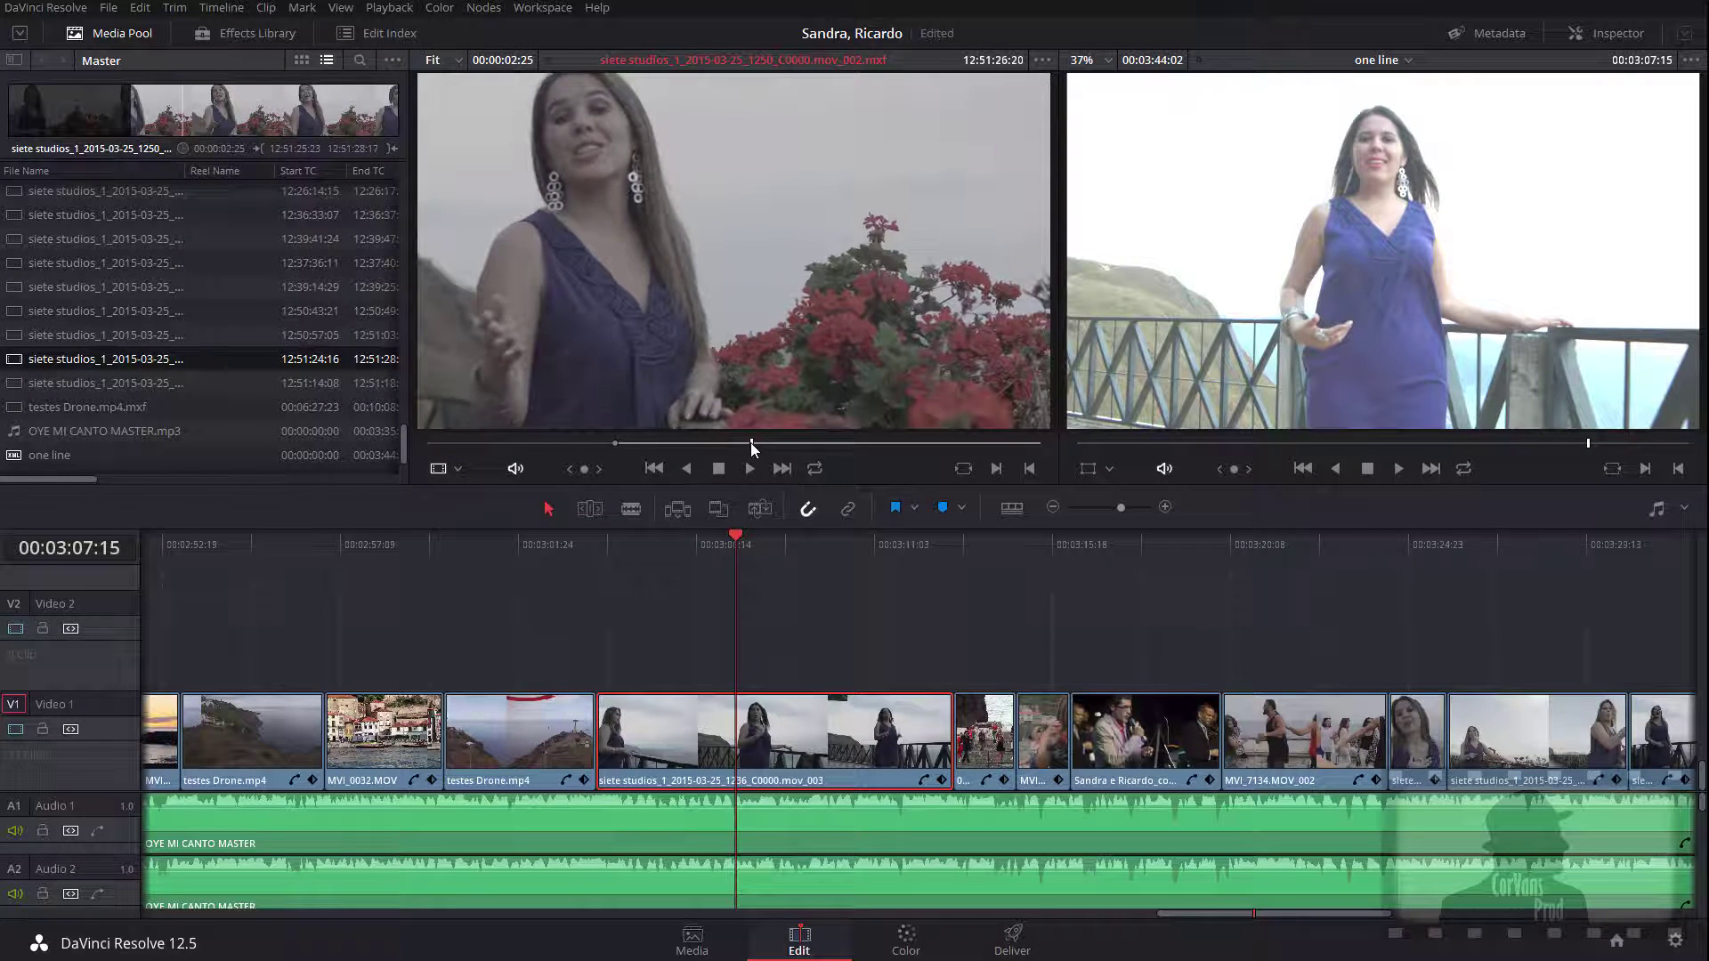
pyautogui.press('o')
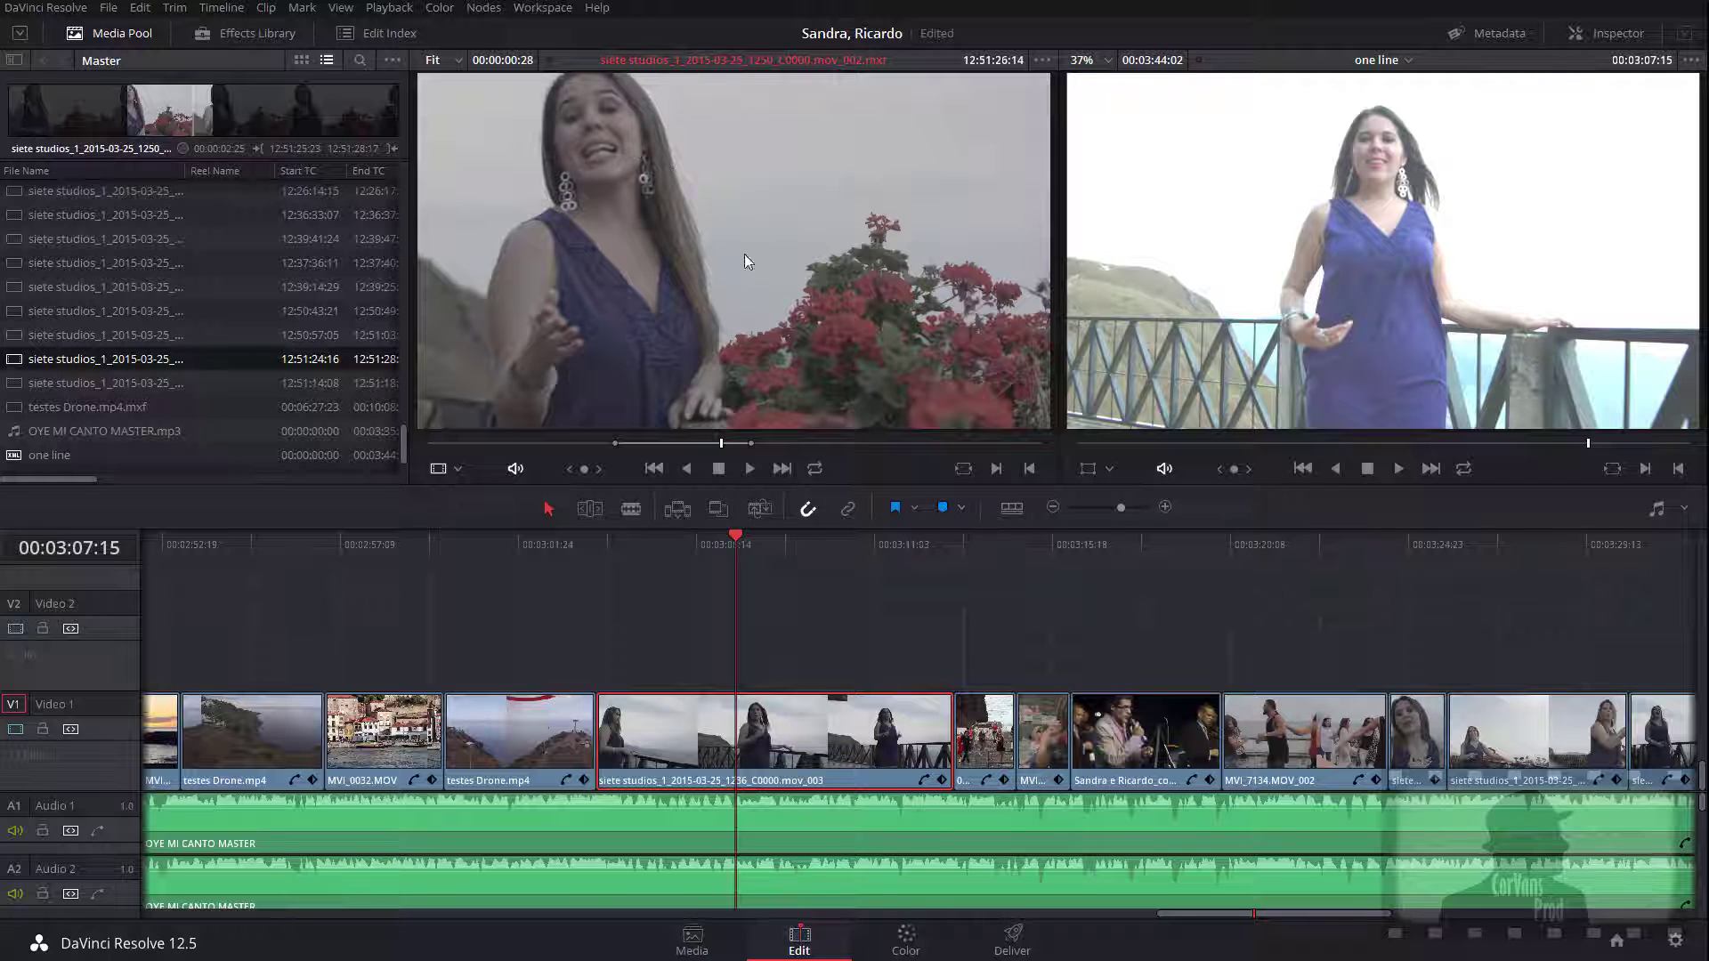
# Activate the timeline viewer, try the Blade tool, and slip the siete studios_1_2015-03-25_1236_C0000.mov_003 clip on Video 1 in Trim Edit mode
pyautogui.click(1406, 211)
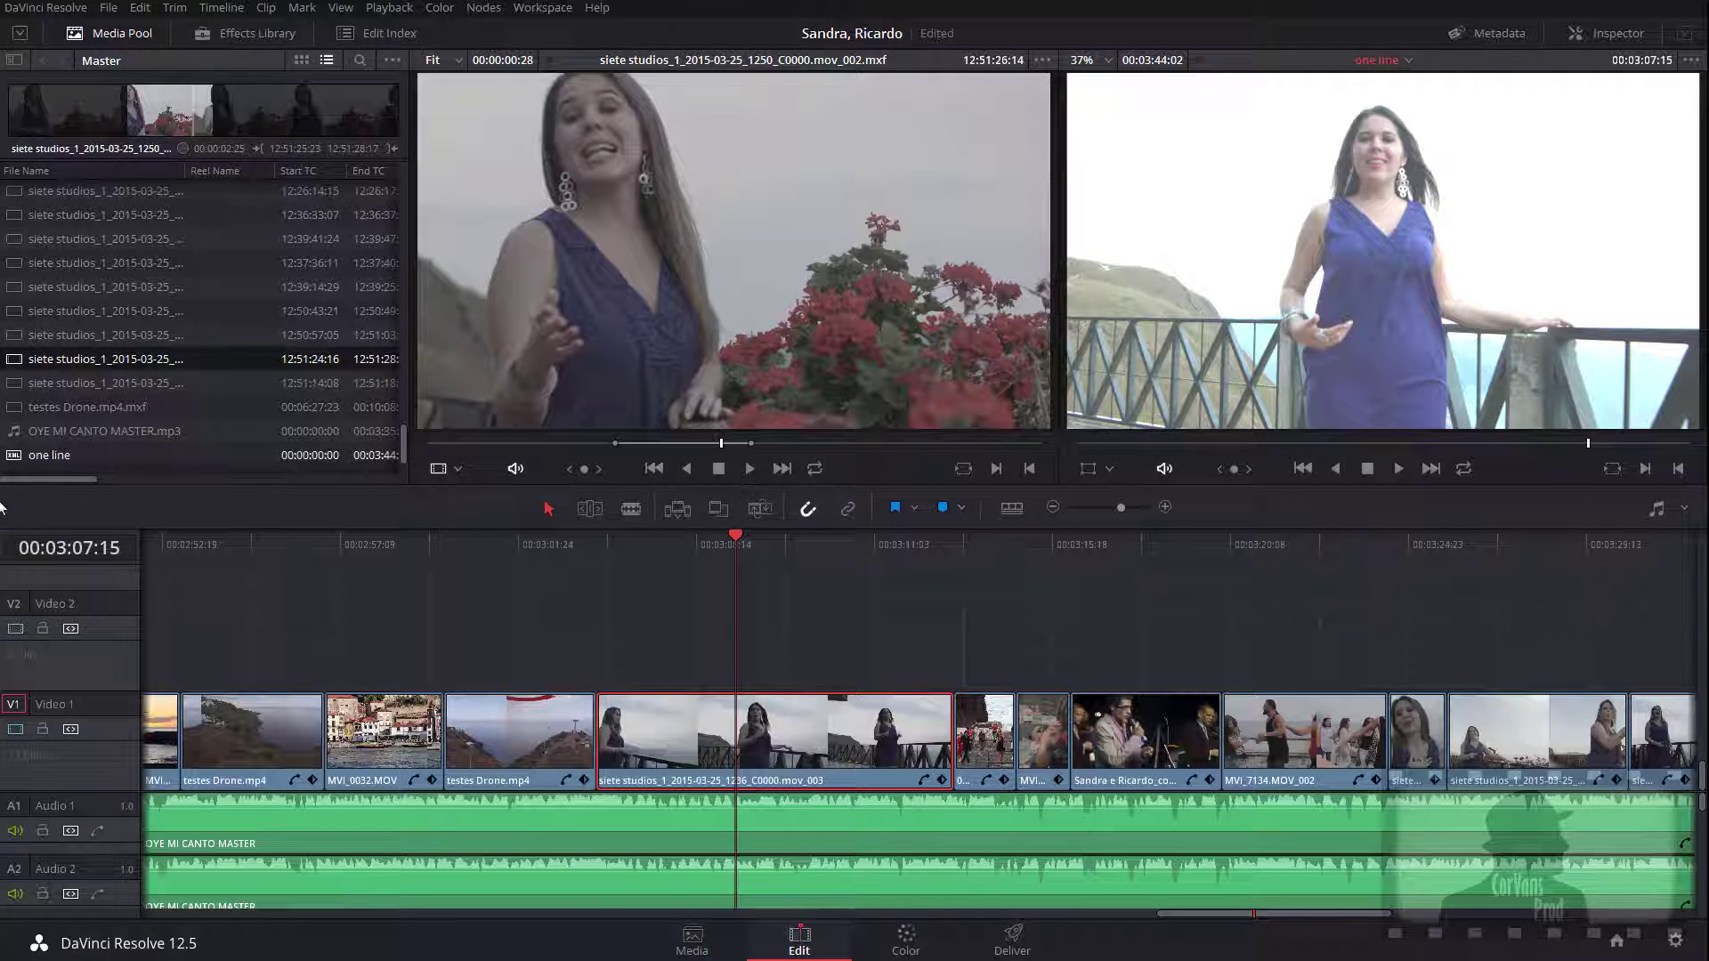
pyautogui.click(631, 508)
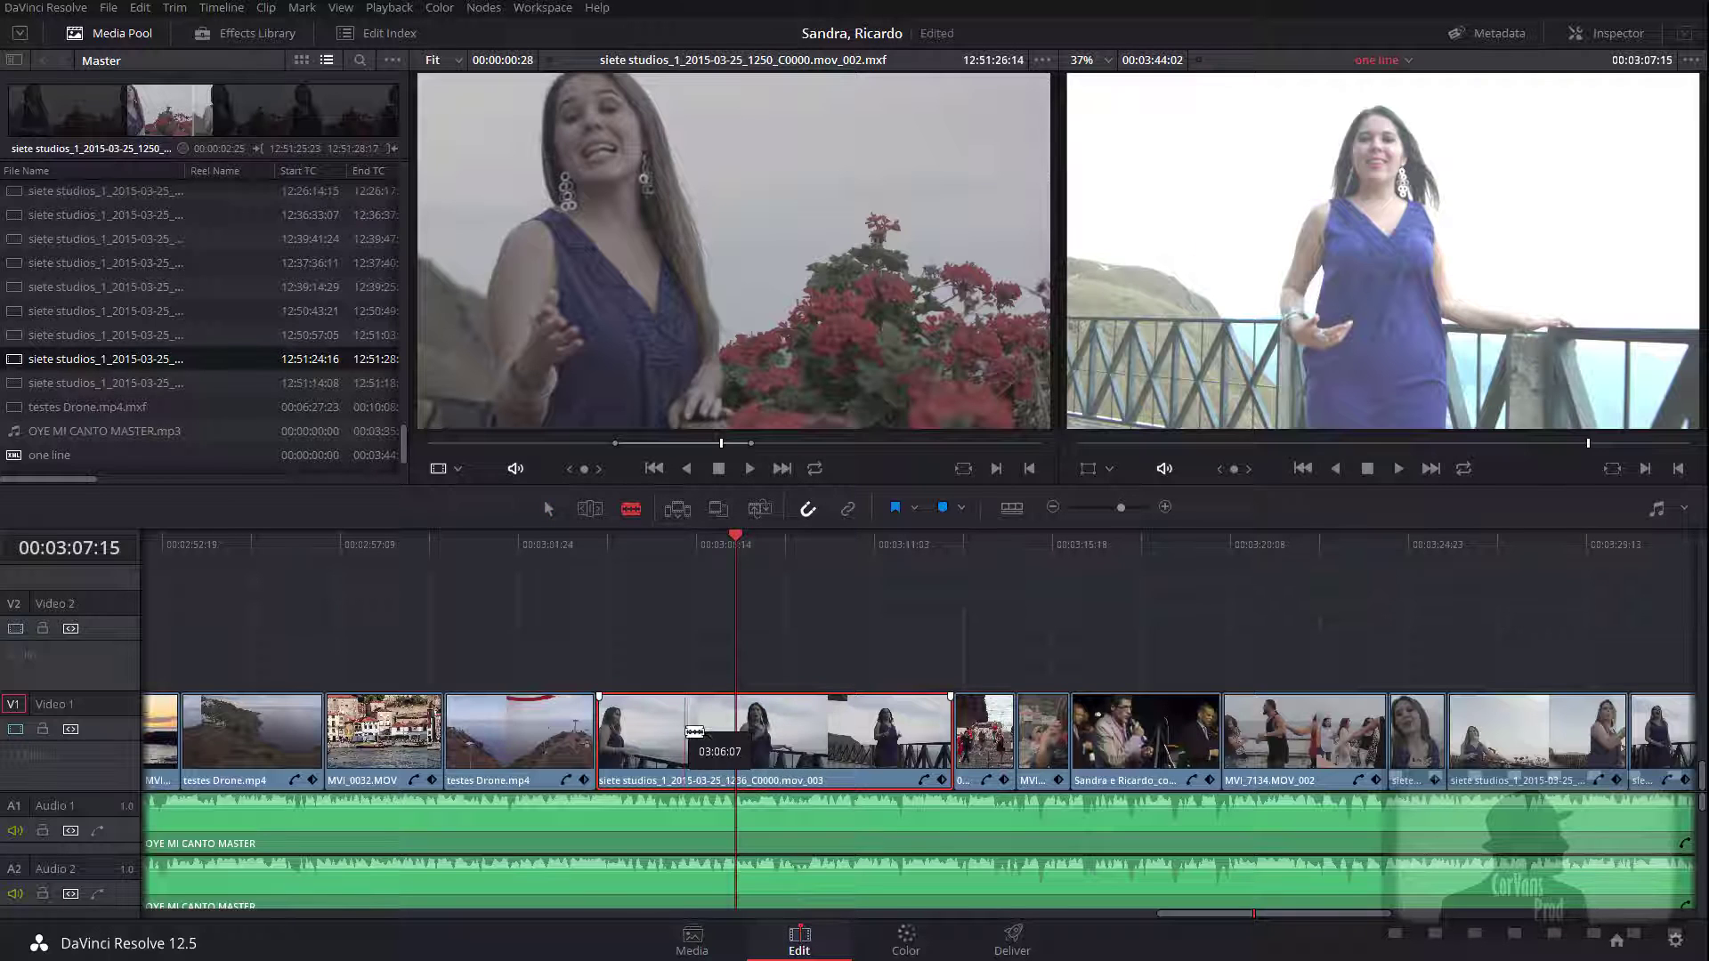
pyautogui.click(596, 516)
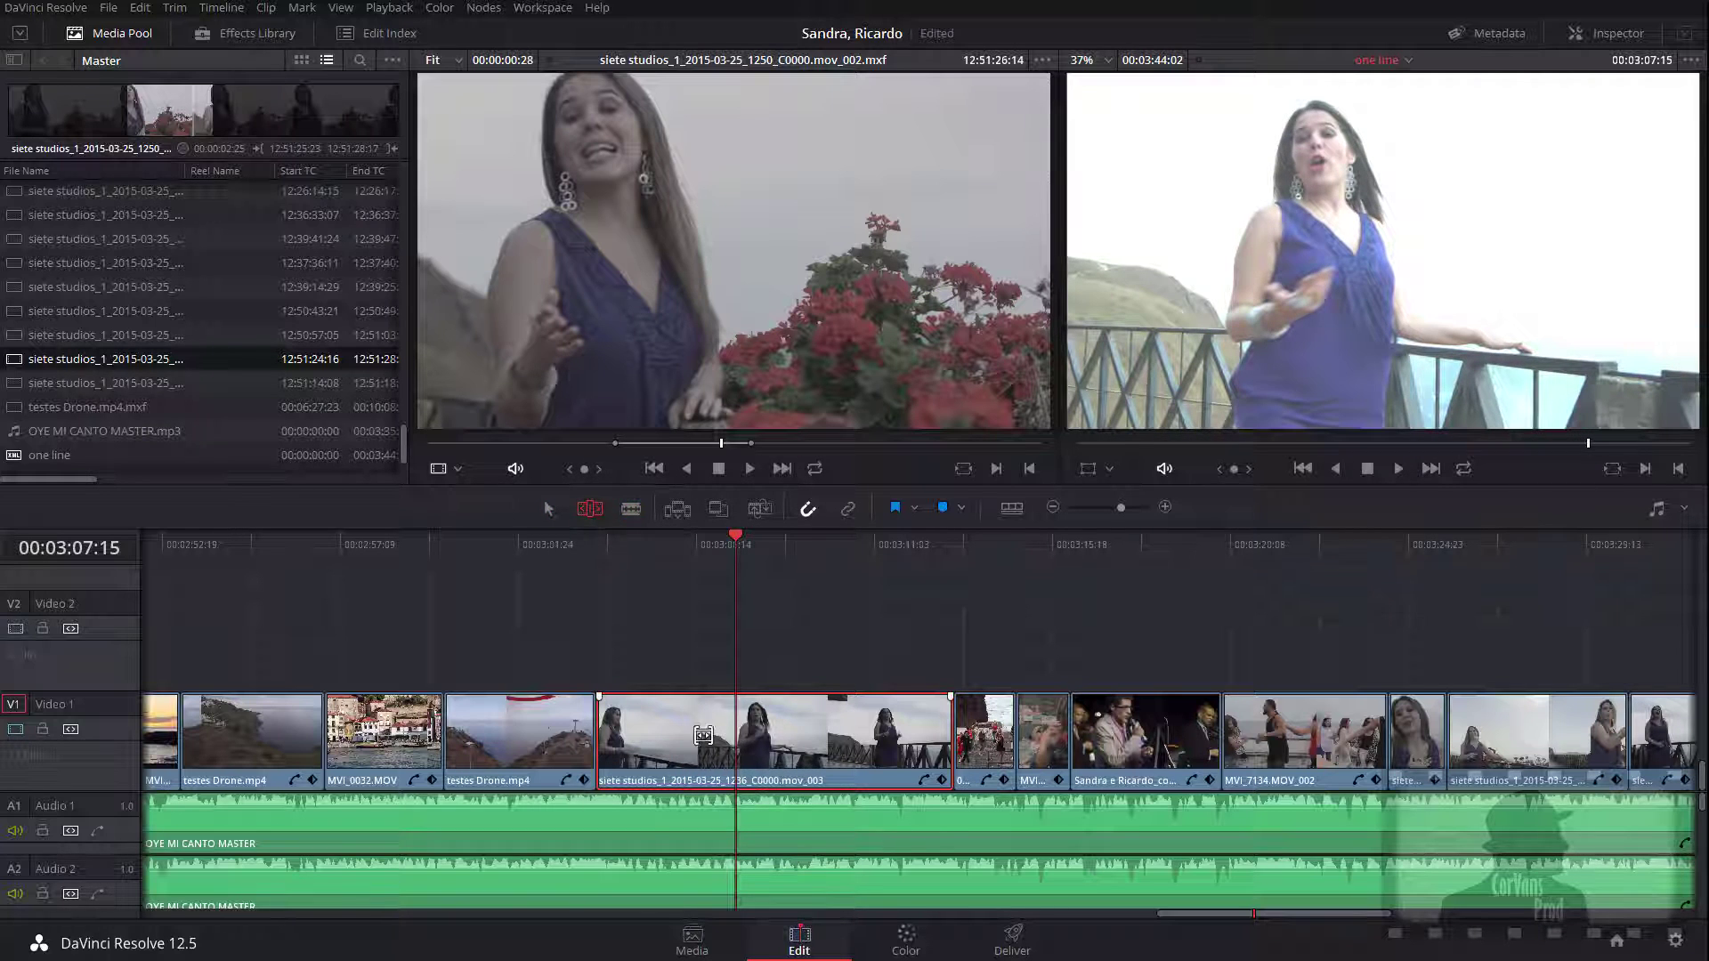
pyautogui.moveTo(799, 731); pyautogui.dragTo(760, 720)
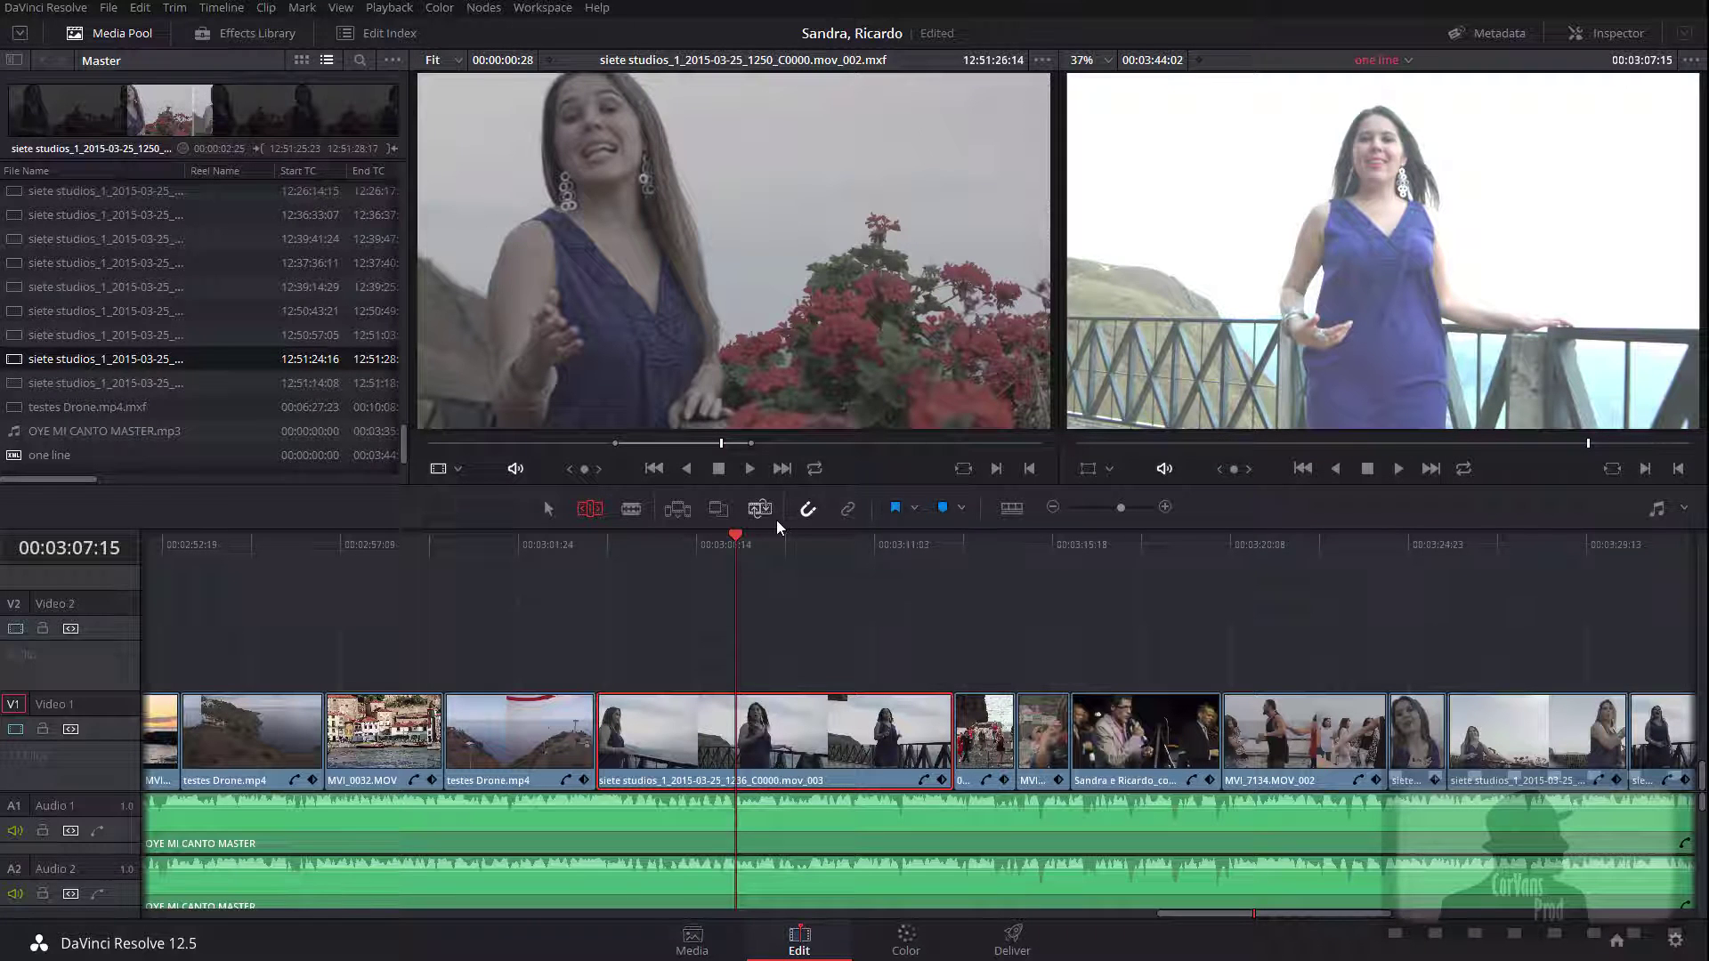
pyautogui.moveTo(708, 754); pyautogui.dragTo(692, 712)
# Return to the selection tool, shift the siete studios_1_2015-03-25_1236_C0000.mov_003 clip slightly along Video 1, and toggle snapping
pyautogui.click(549, 509)
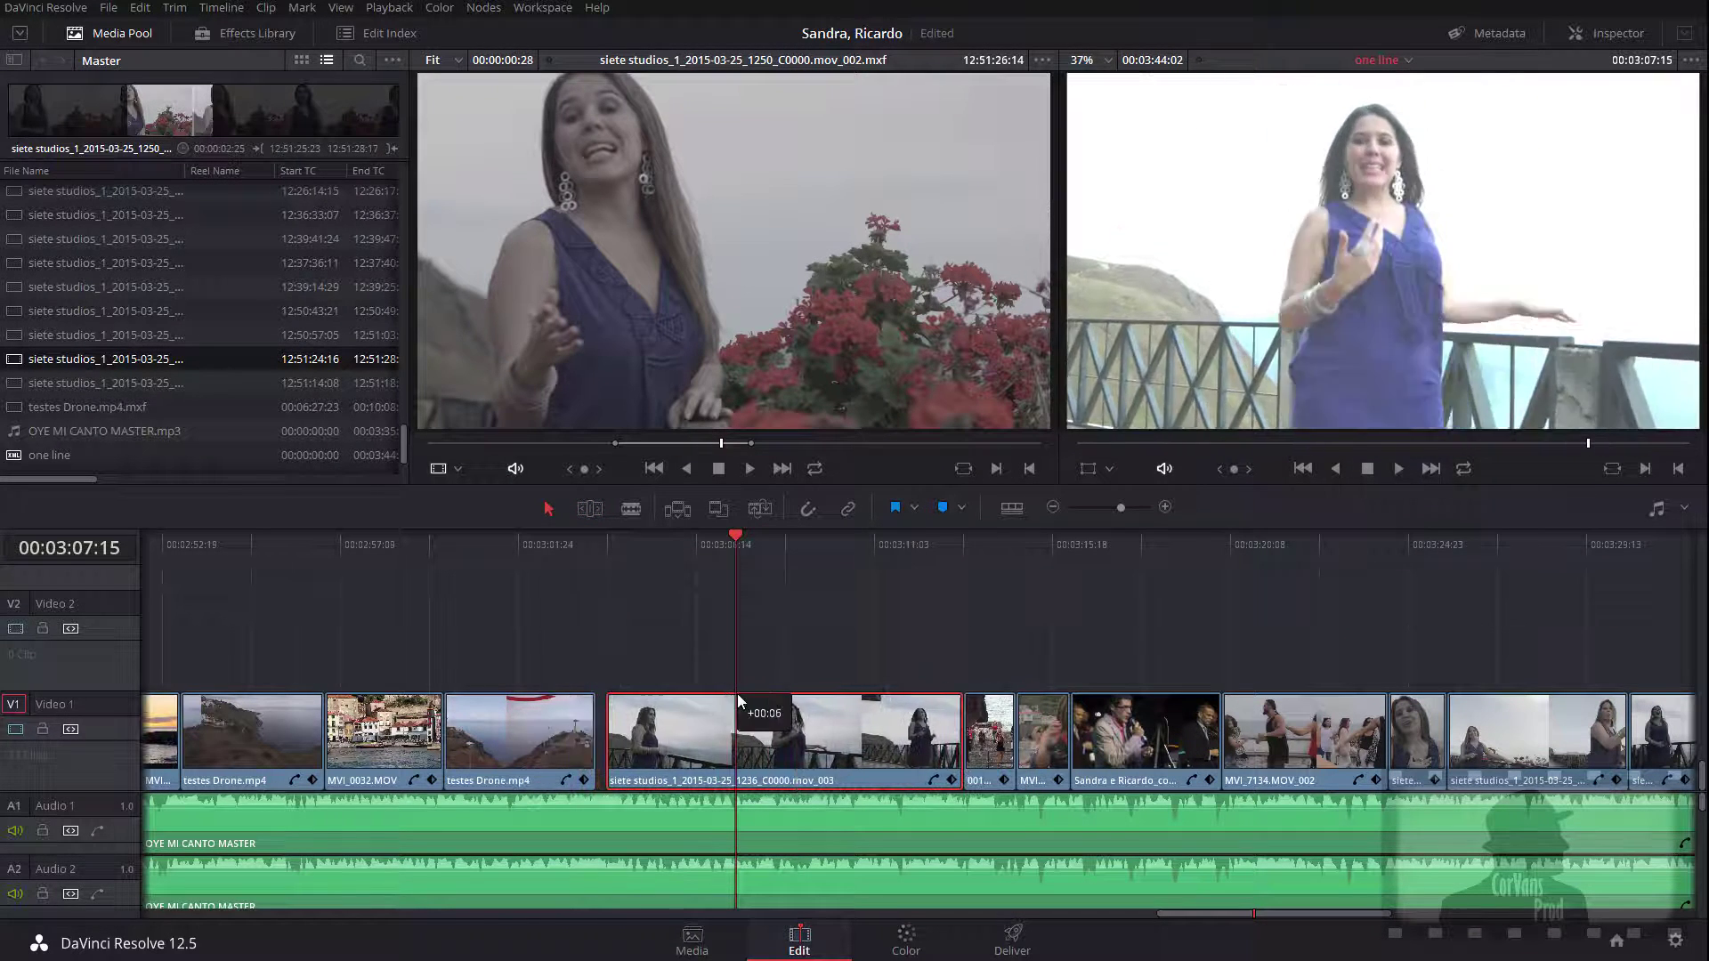
pyautogui.moveTo(794, 760); pyautogui.dragTo(862, 714)
pyautogui.click(808, 509)
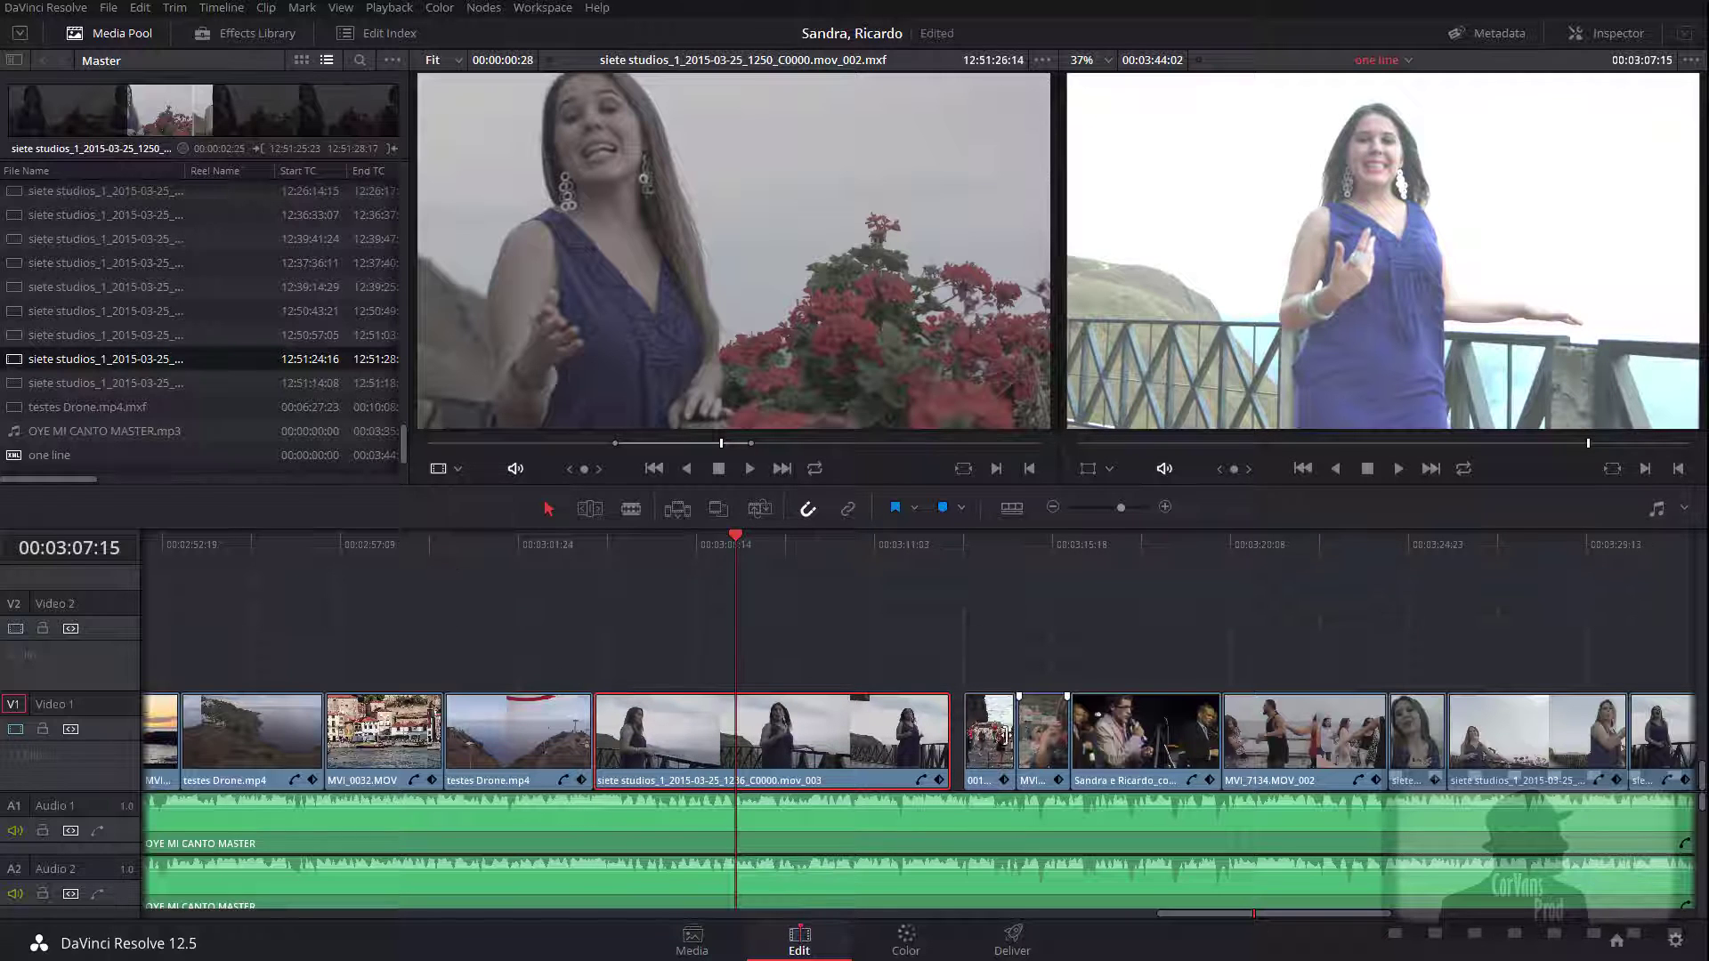
# Try the thumbnail and simple timeline views in Timeline View Options, ending on the filmstrip view
pyautogui.click(1012, 509)
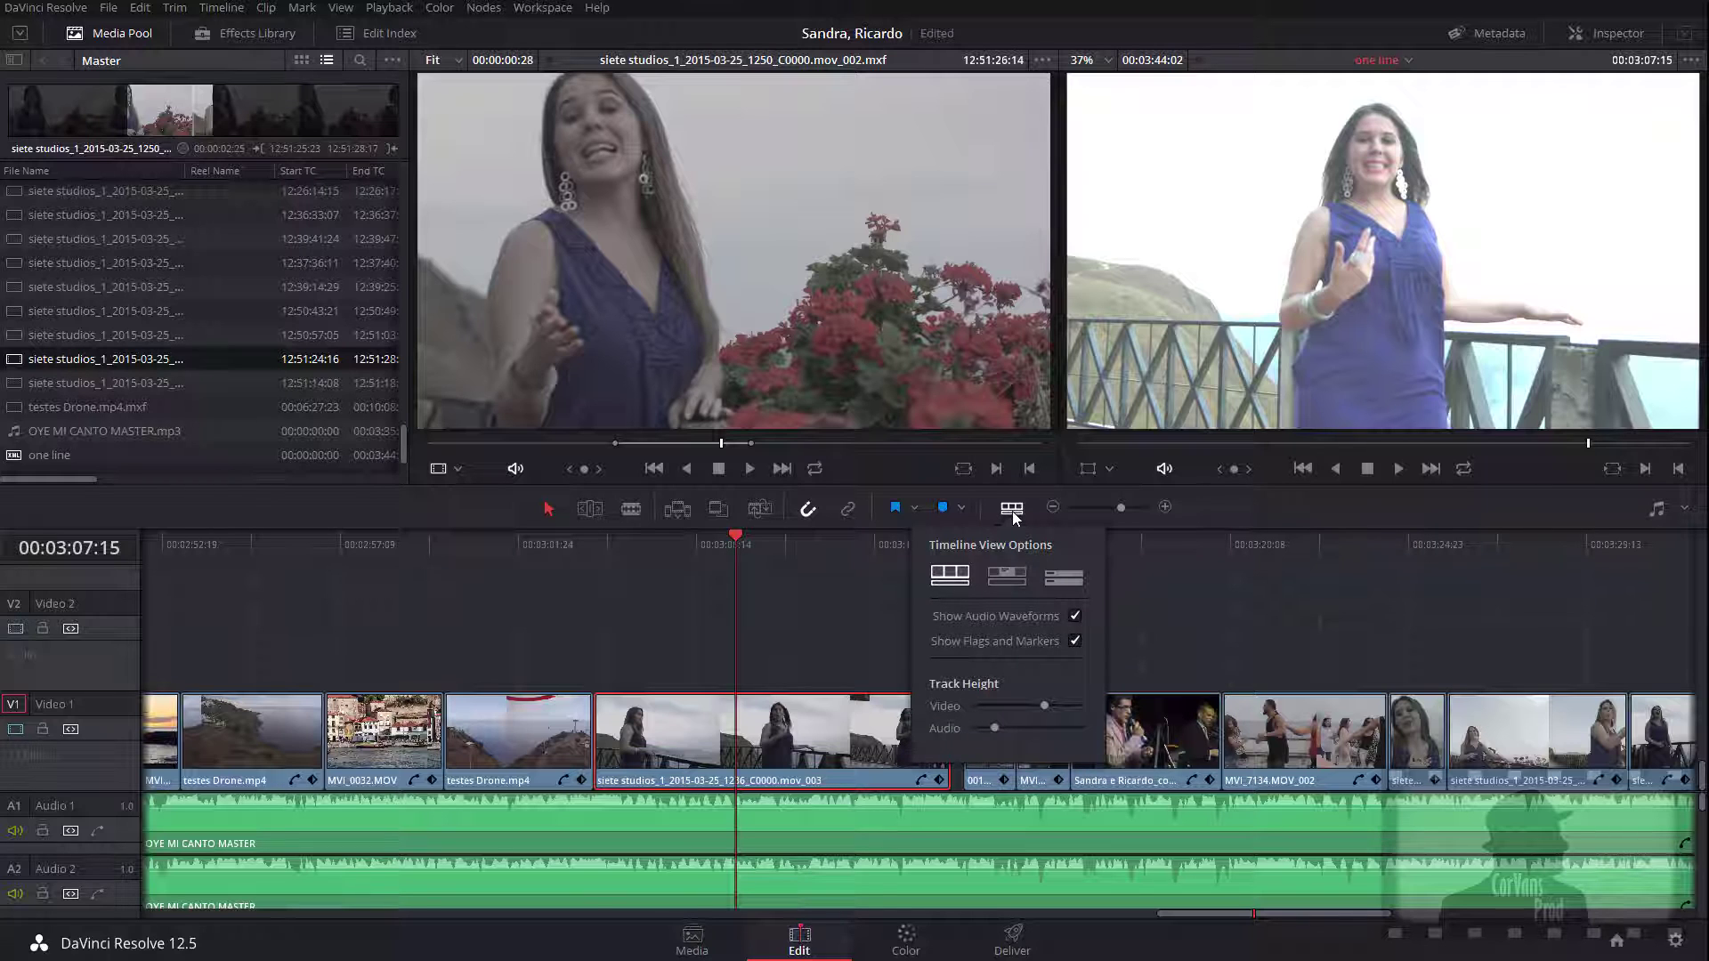
pyautogui.click(1010, 579)
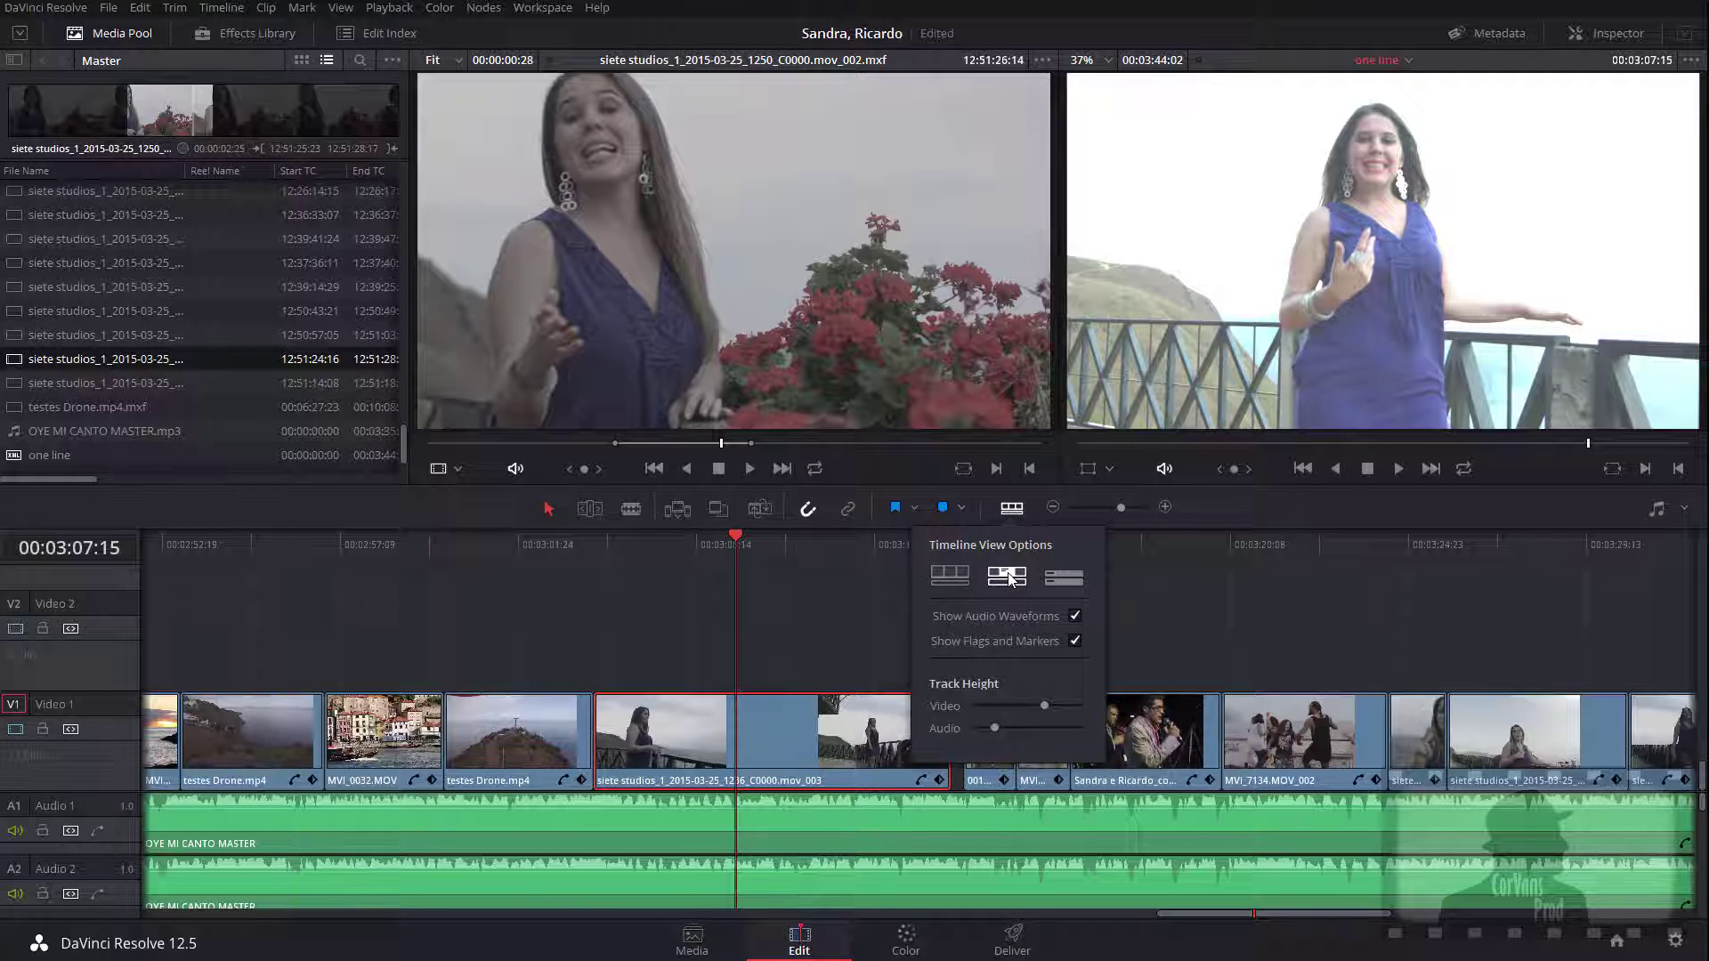
pyautogui.click(952, 577)
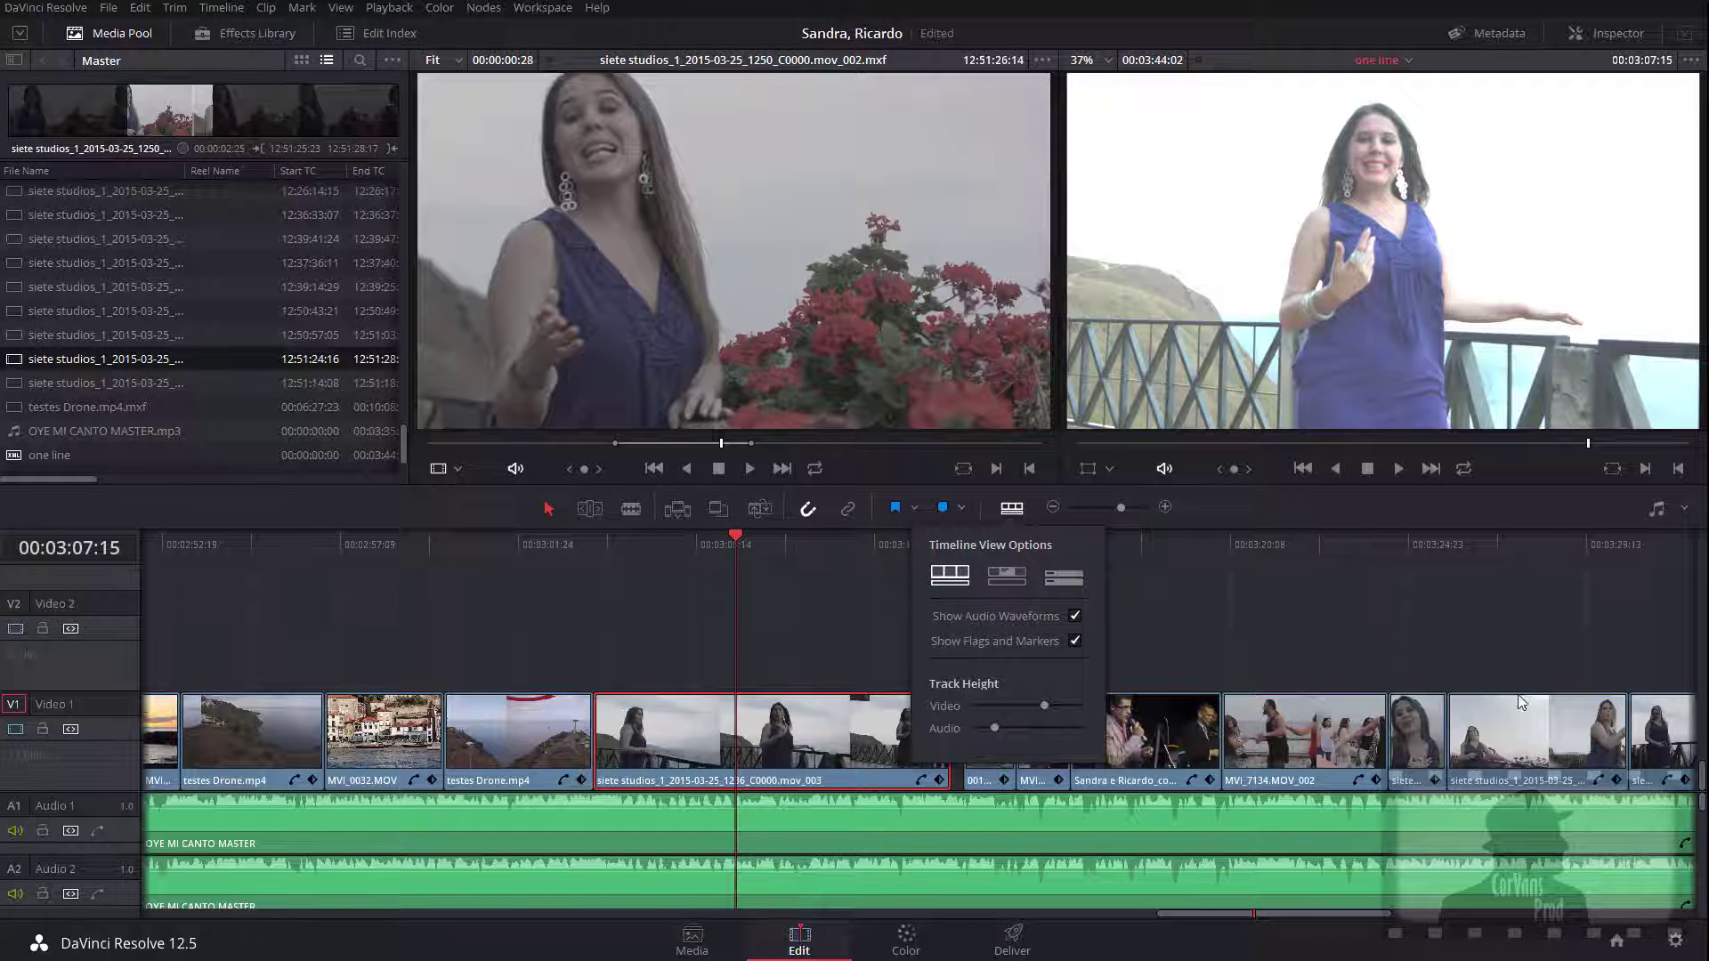
pyautogui.click(1008, 578)
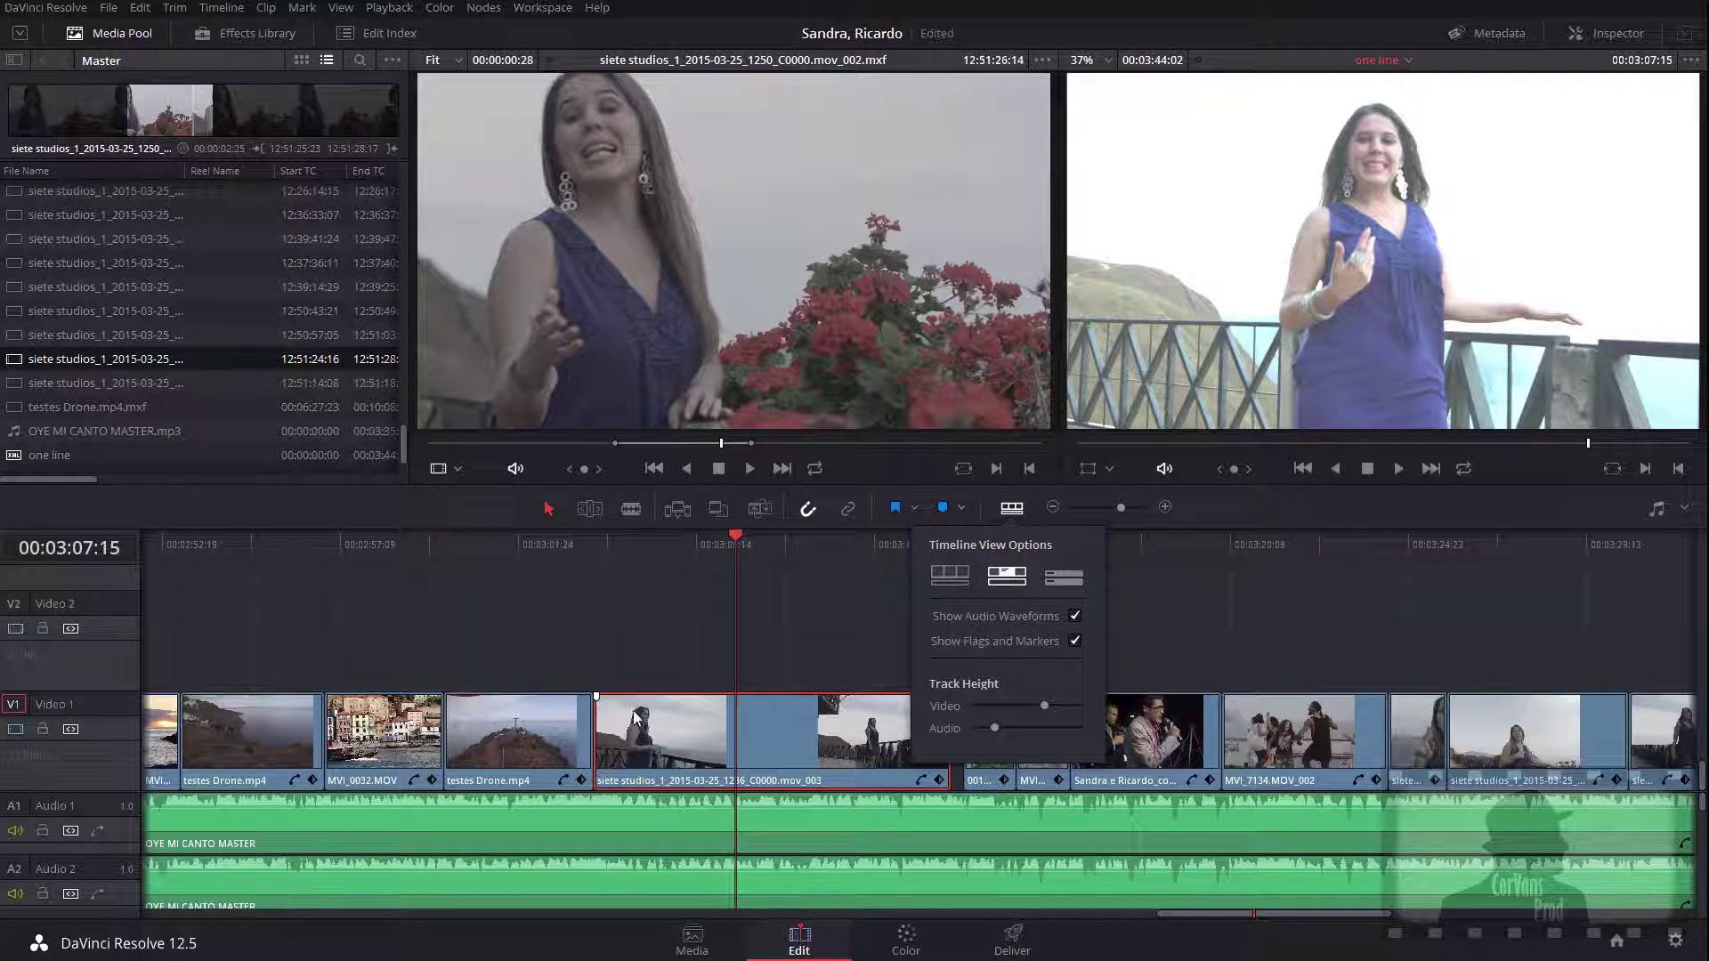
pyautogui.click(1061, 580)
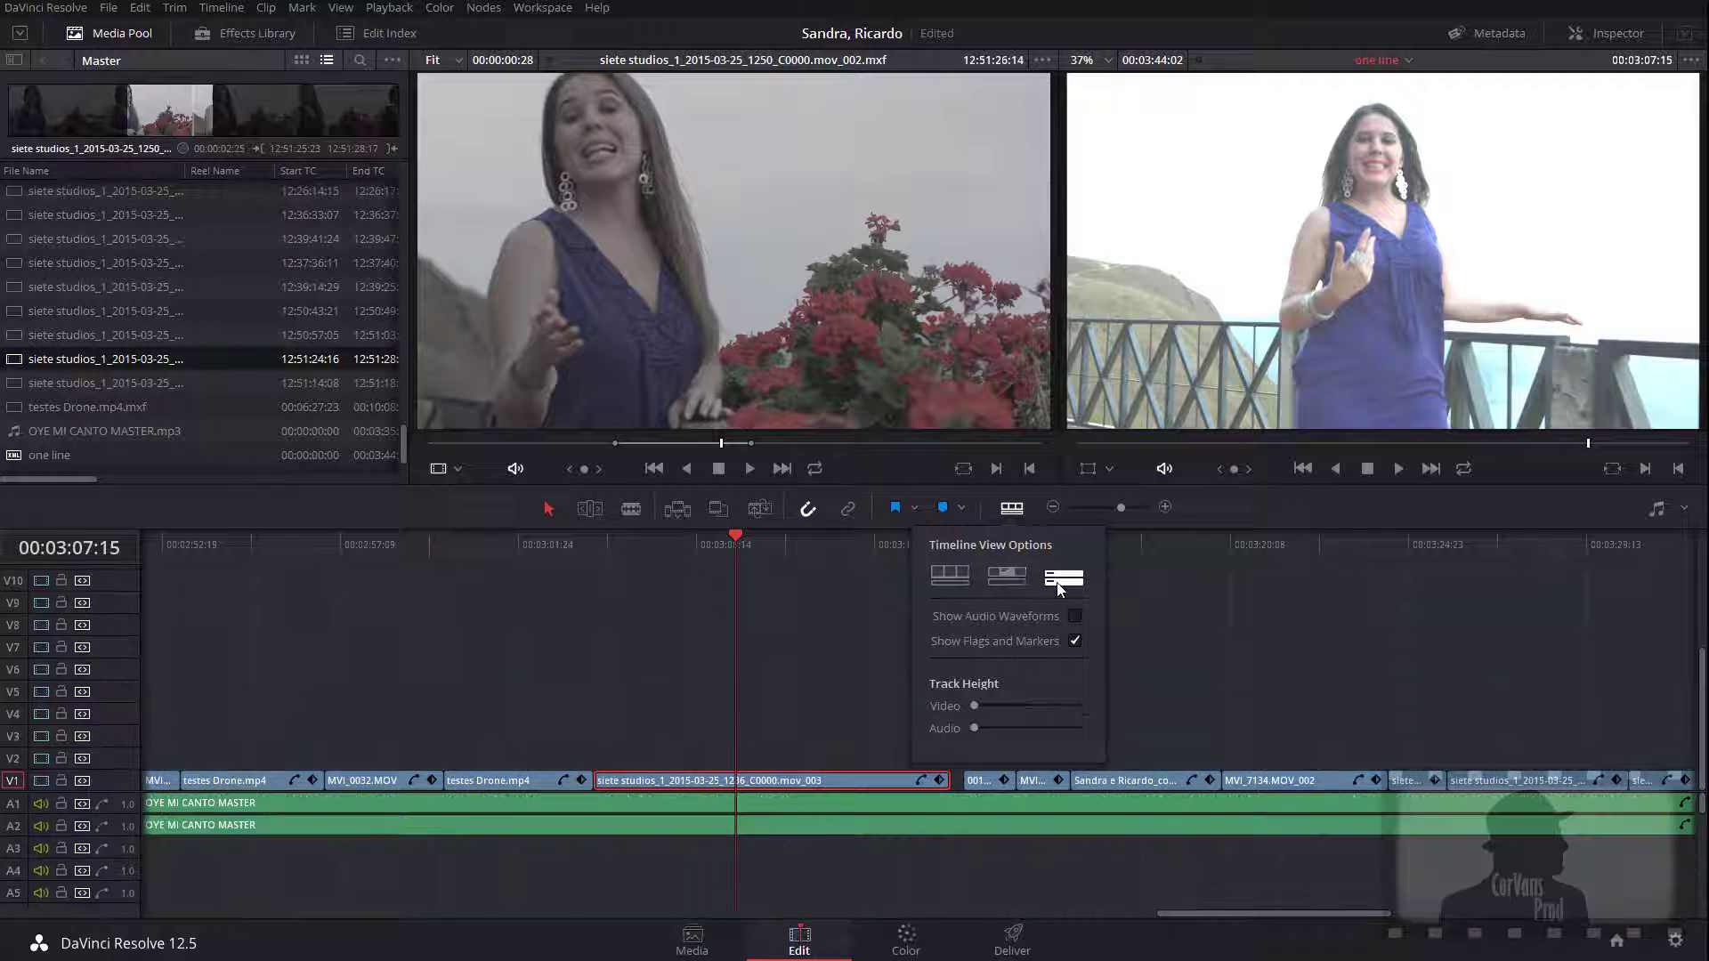
pyautogui.click(1006, 576)
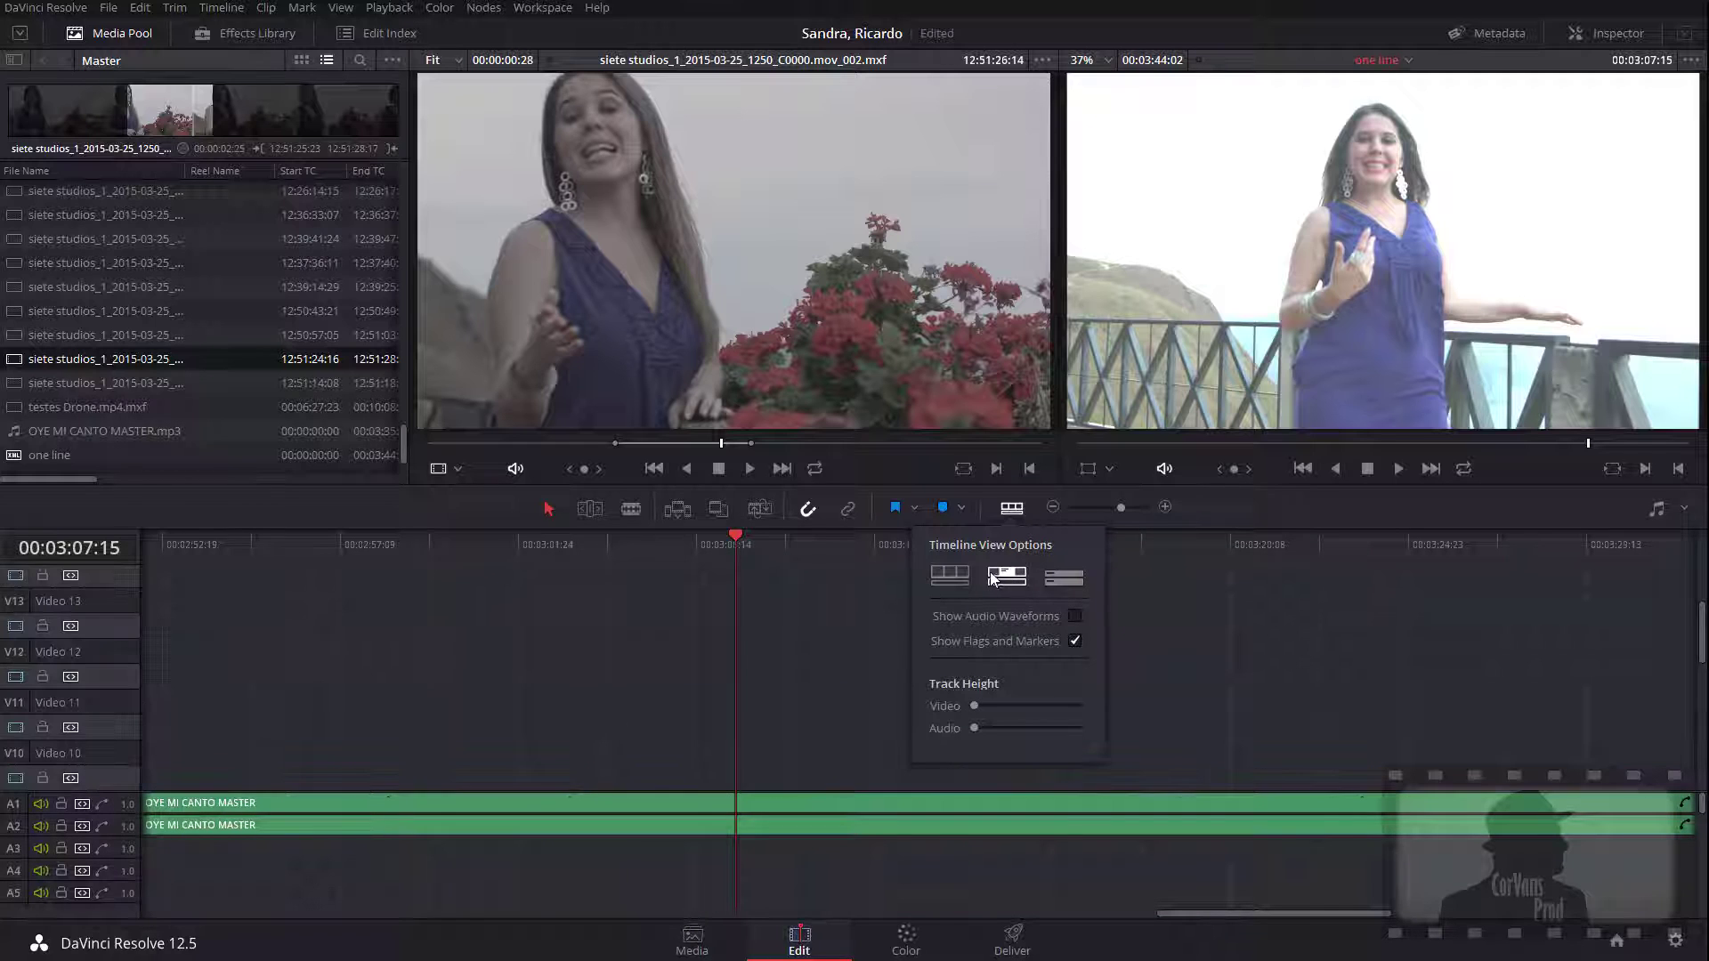
pyautogui.click(954, 580)
# Increase the track heights of the video and audio tracks in Timeline View Options
pyautogui.scroll(-10, 1370, 727)
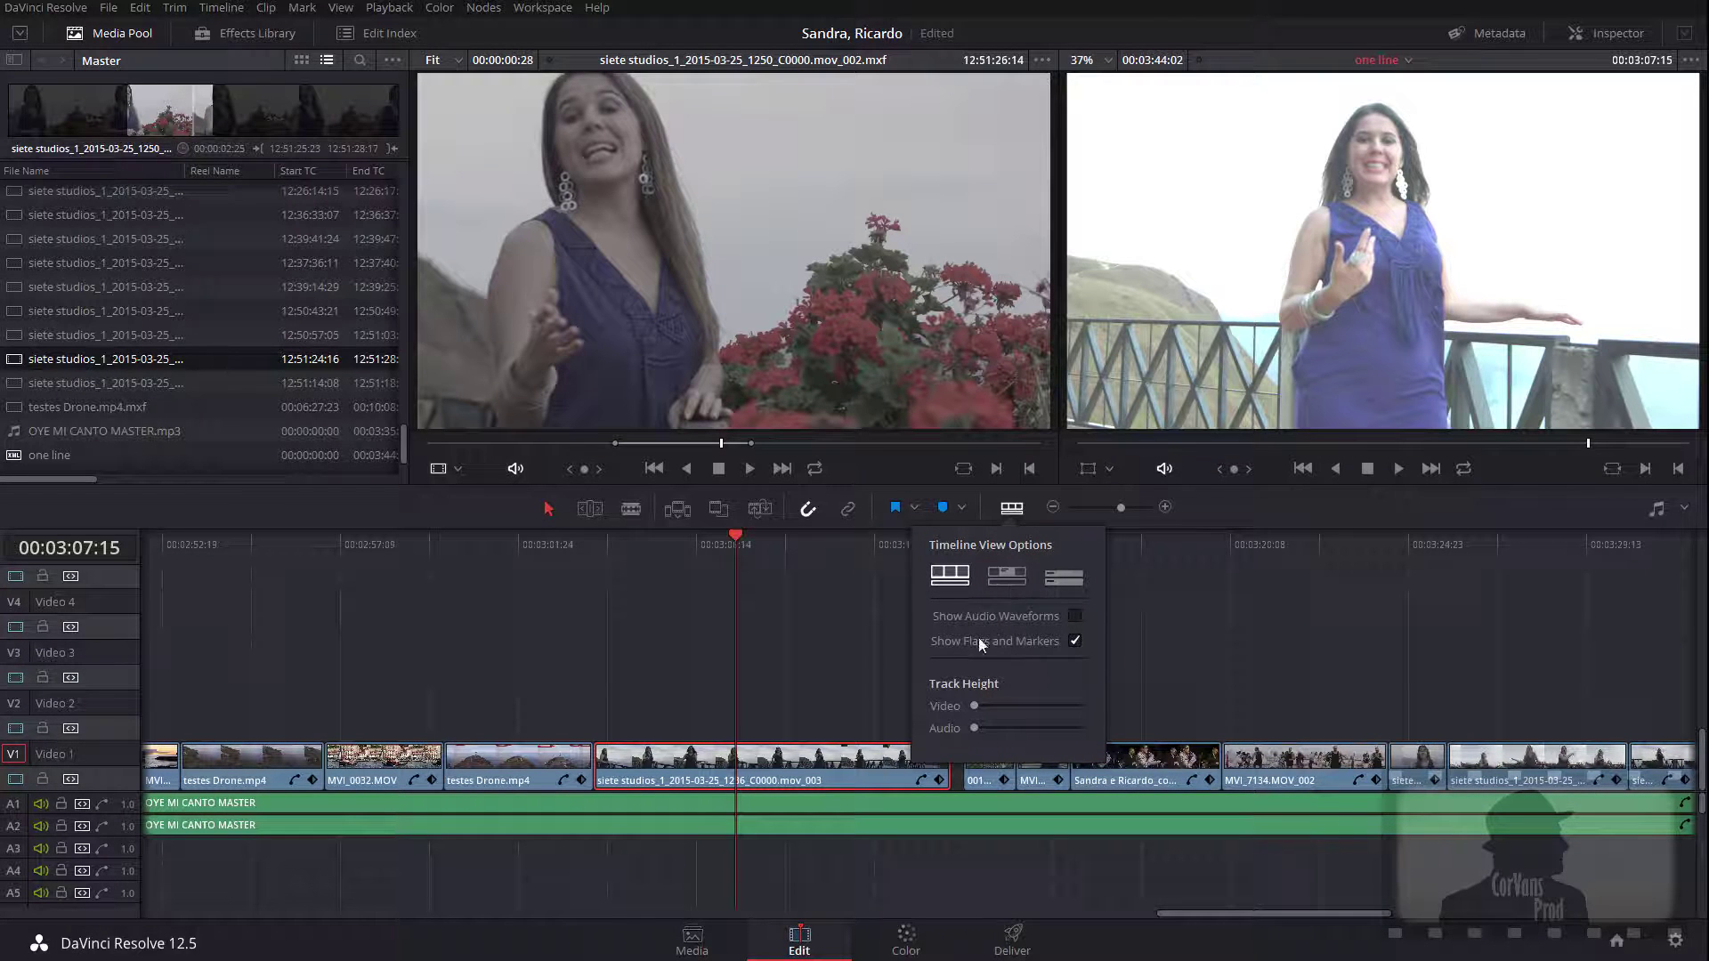
pyautogui.moveTo(974, 708); pyautogui.dragTo(1018, 707)
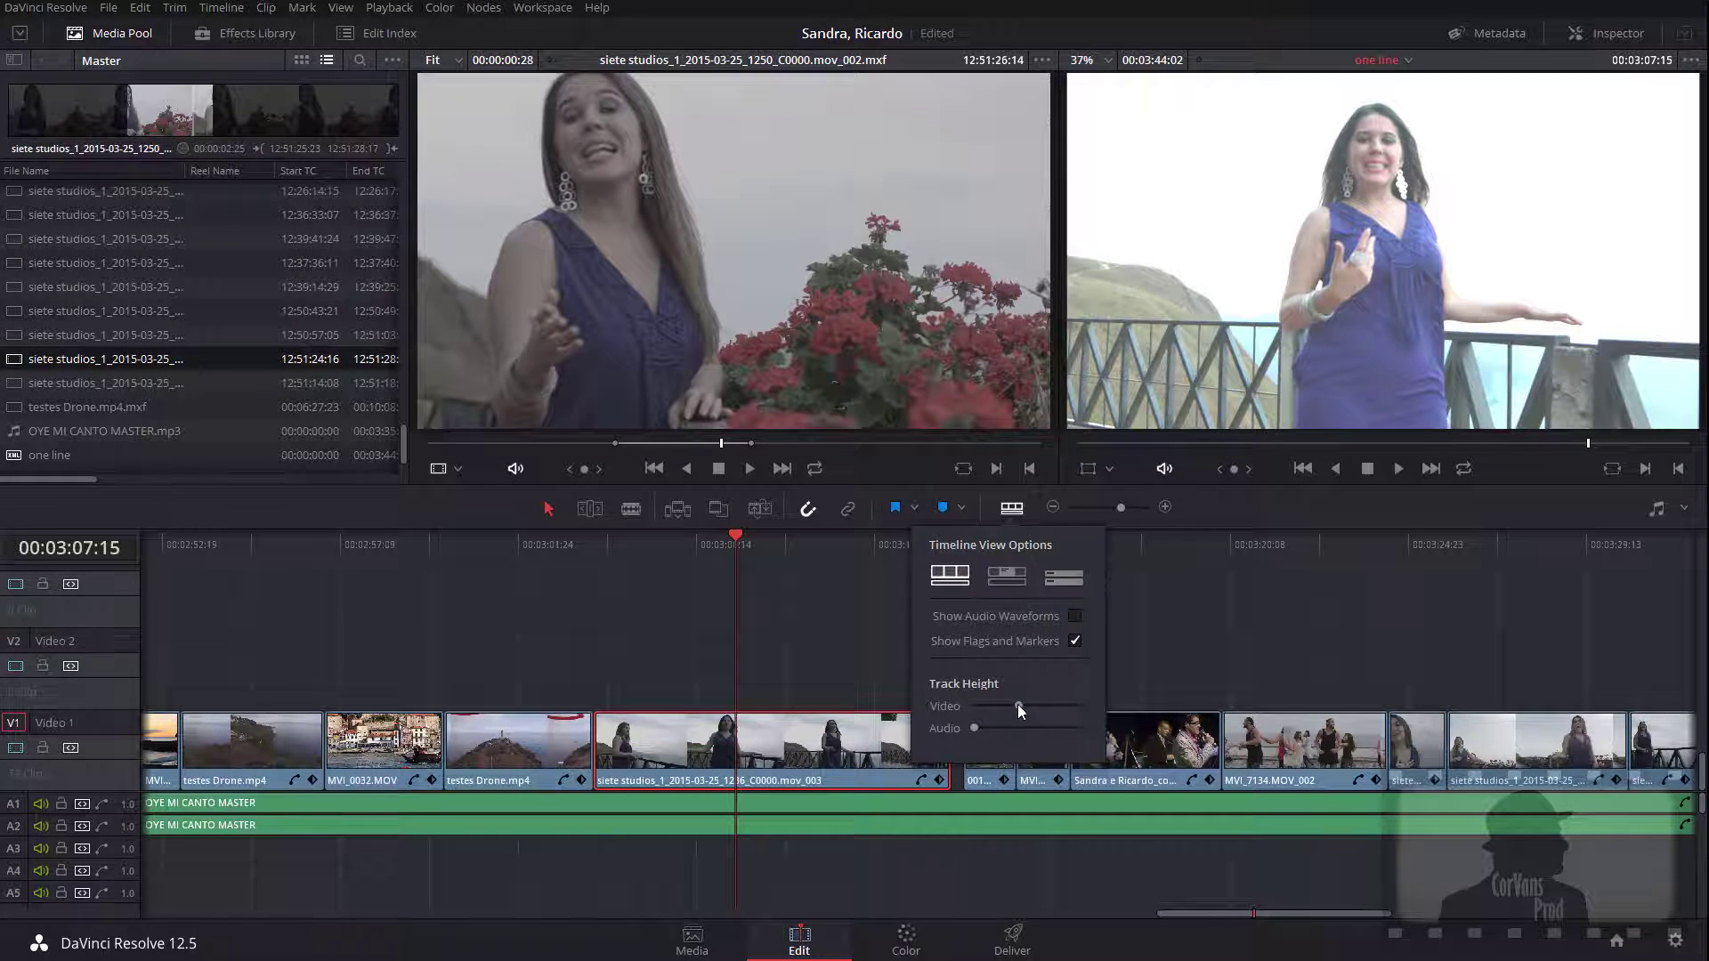
pyautogui.moveTo(1017, 705); pyautogui.dragTo(973, 728)
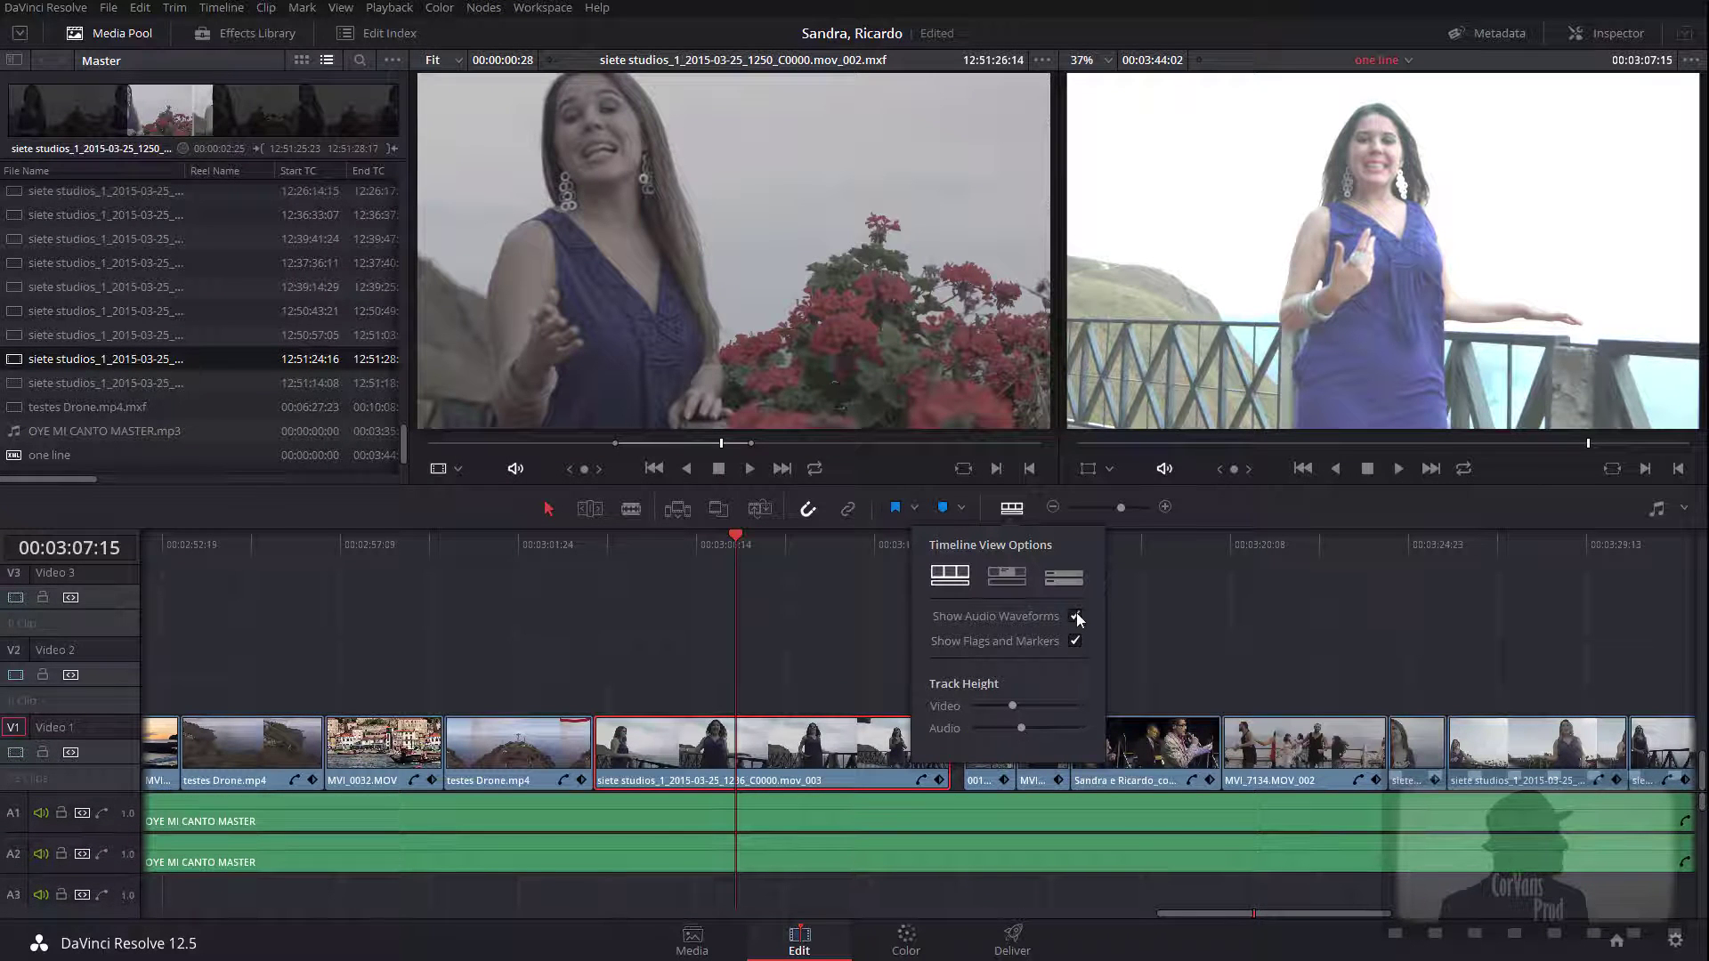
# Toggle Show Audio Waveforms and Show Flags and Markers, leave both enabled, and close Timeline View Options
pyautogui.click(1075, 616)
pyautogui.click(1077, 615)
pyautogui.click(1075, 615)
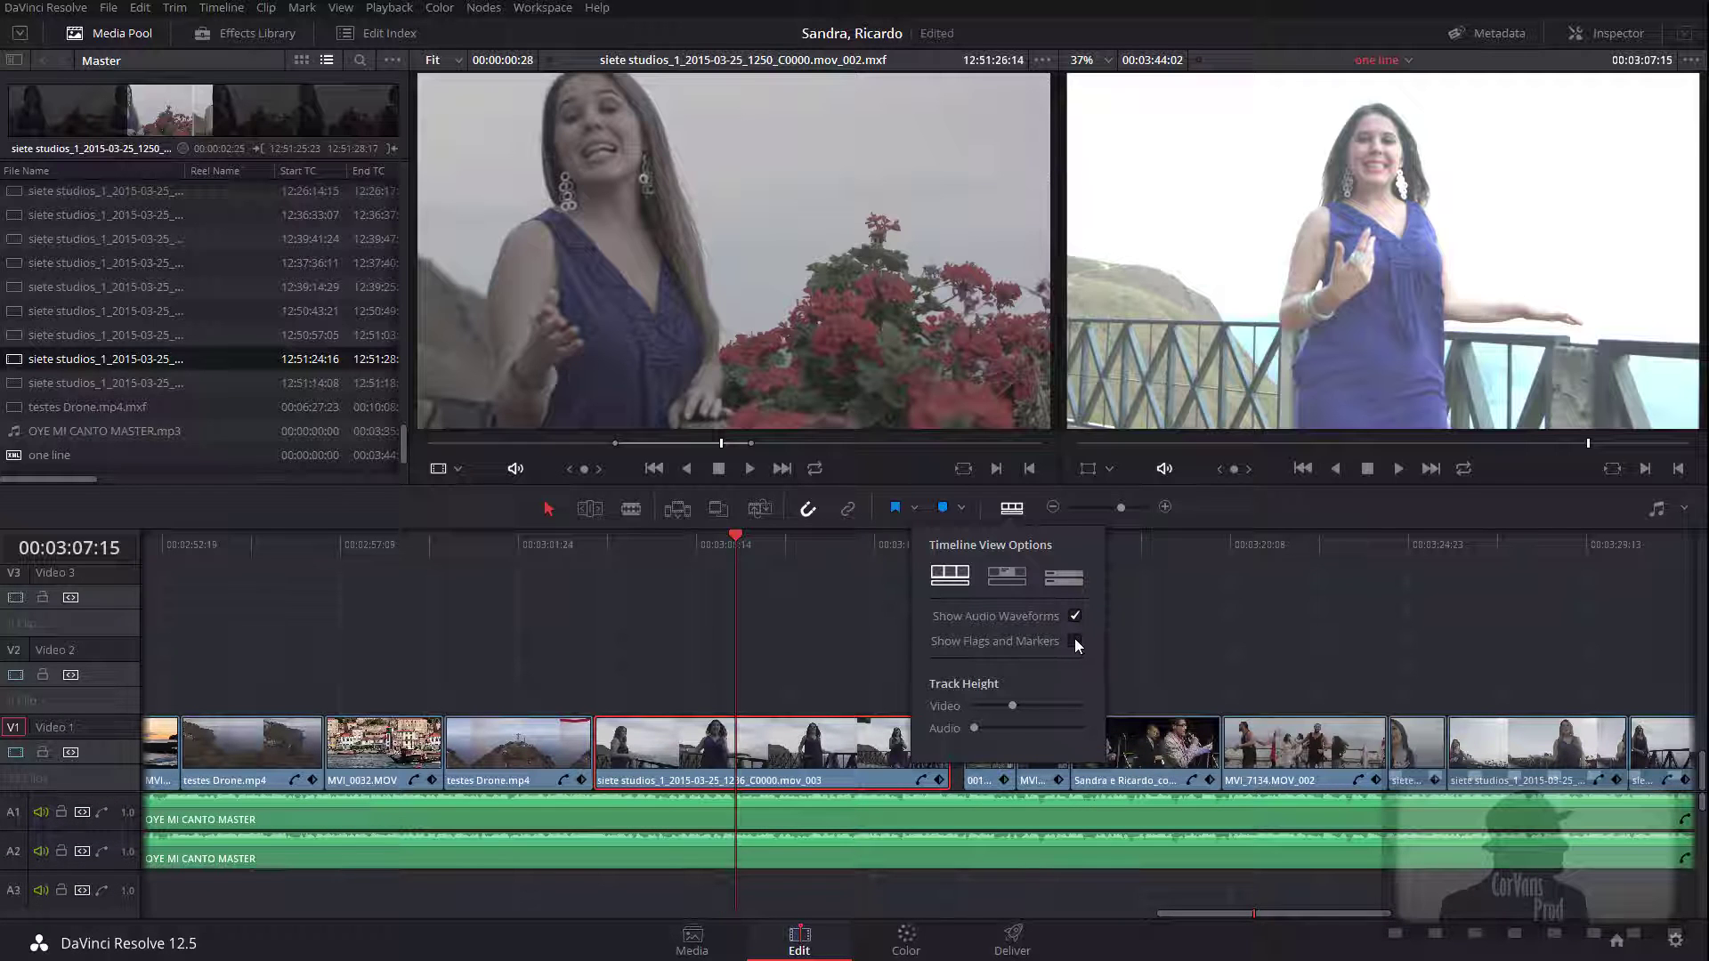
pyautogui.click(1074, 641)
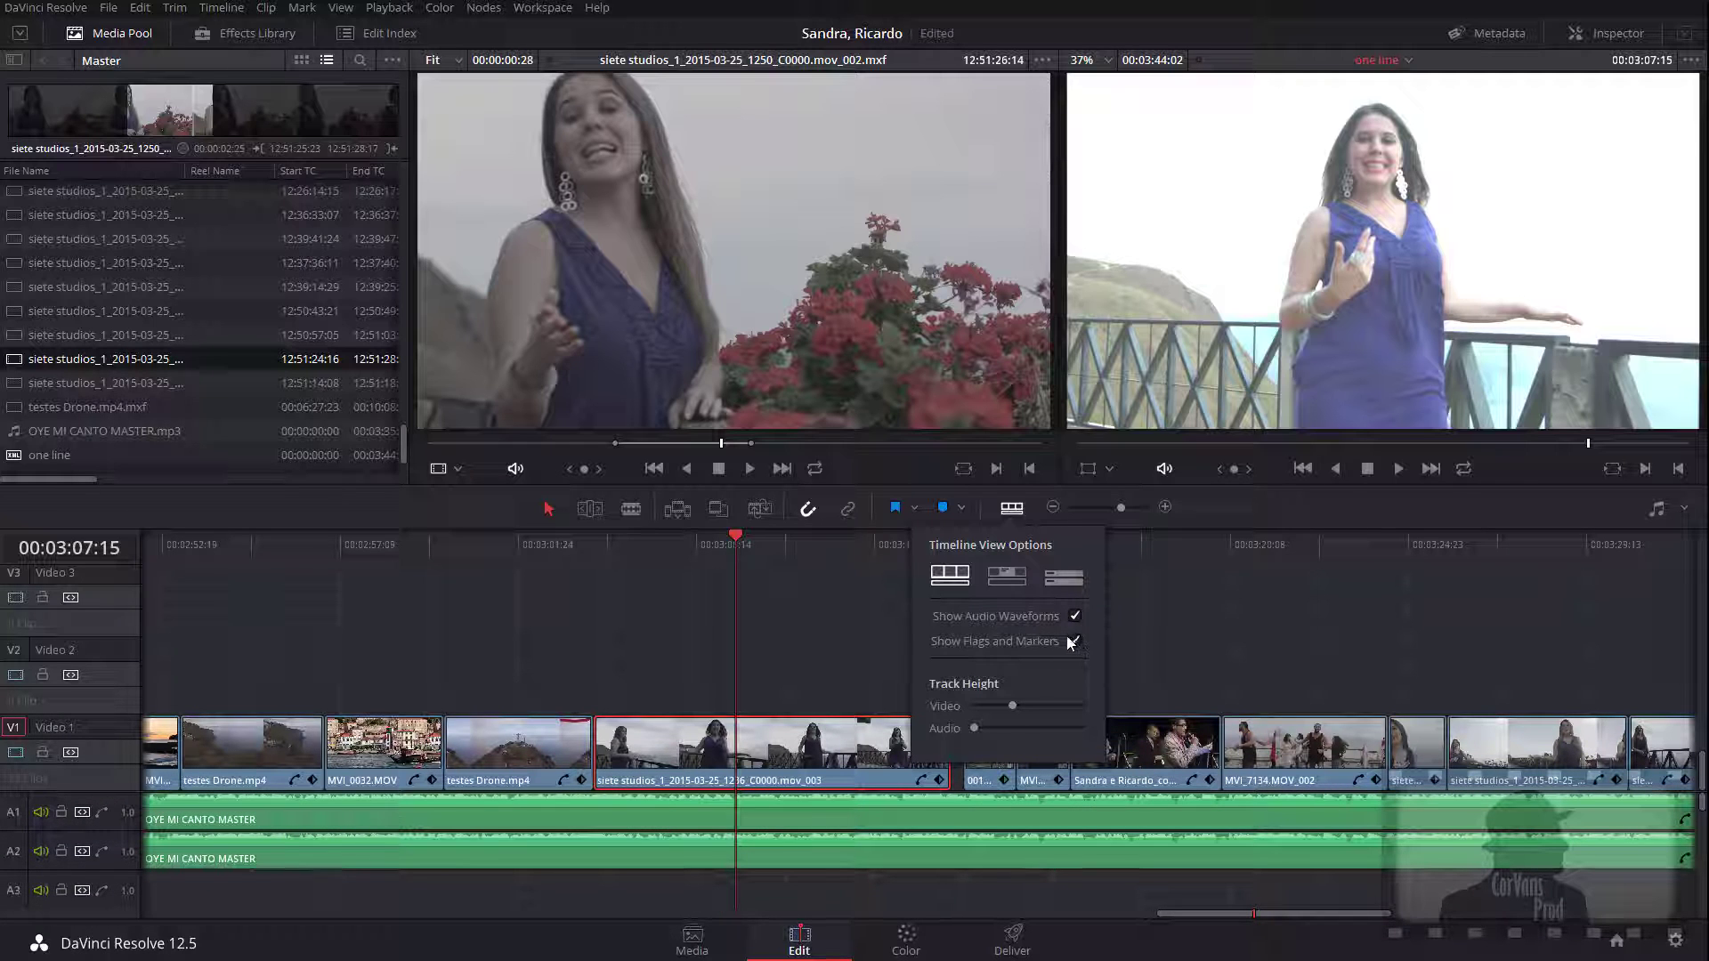
pyautogui.click(1001, 515)
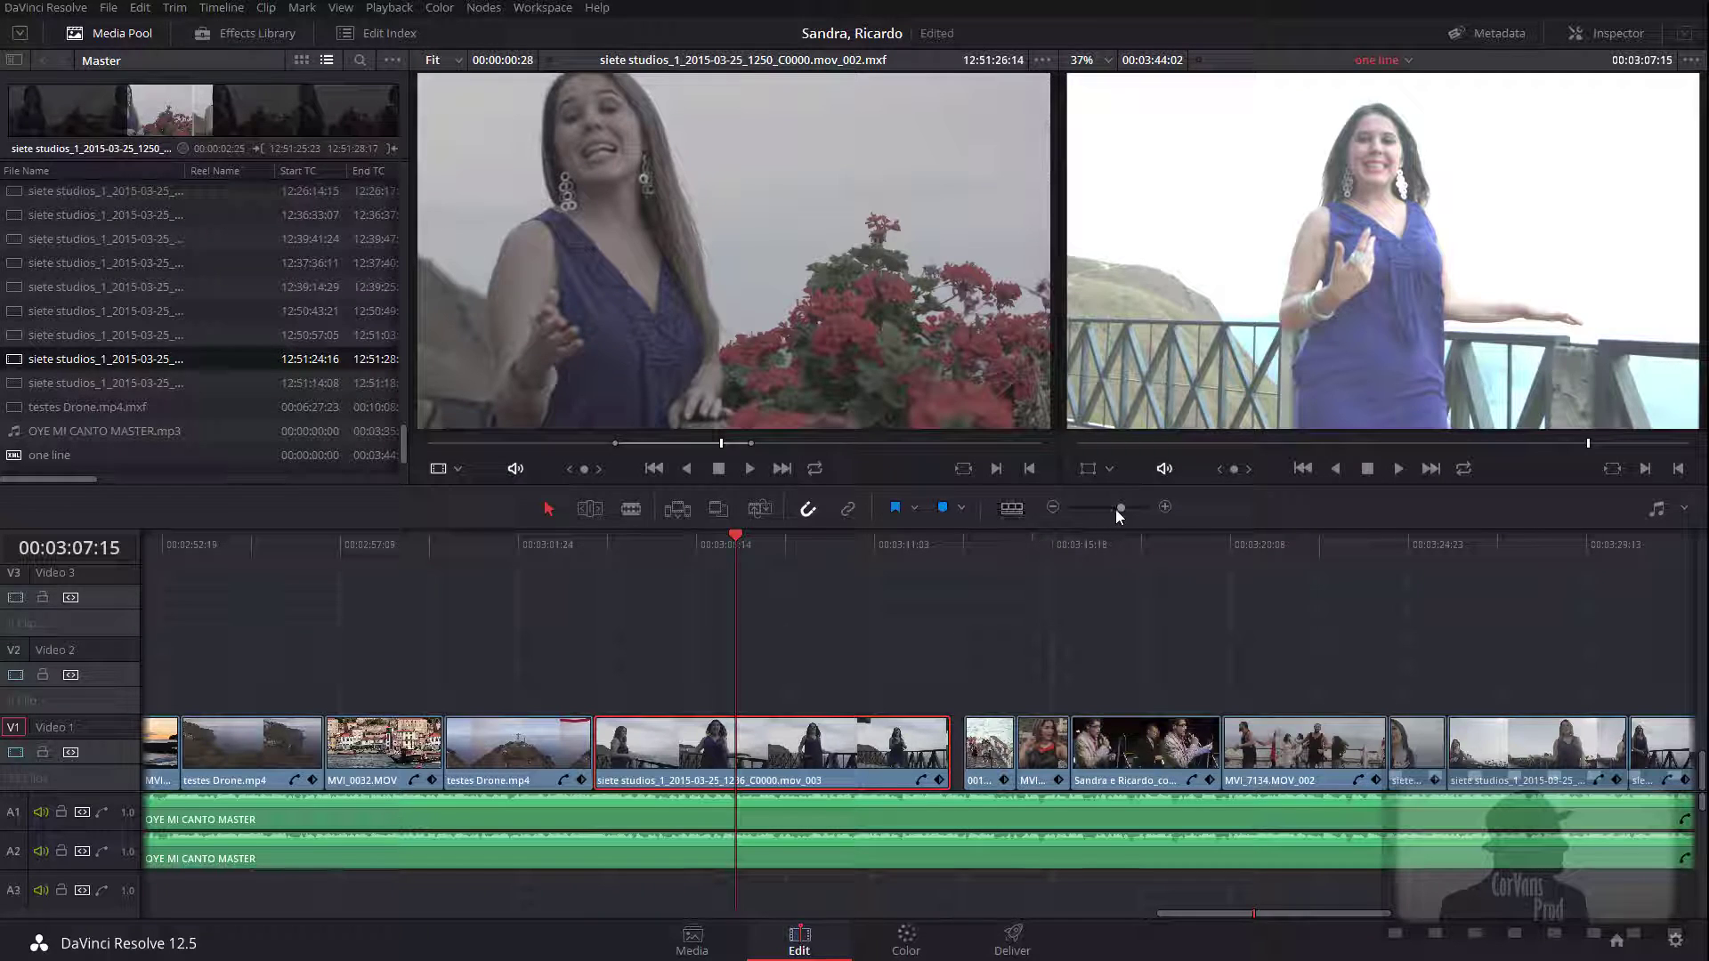
# Enlarge the timeline's clips slightly and raise the video and audio track heights a little further
pyautogui.moveTo(1114, 509); pyautogui.dragTo(1125, 505)
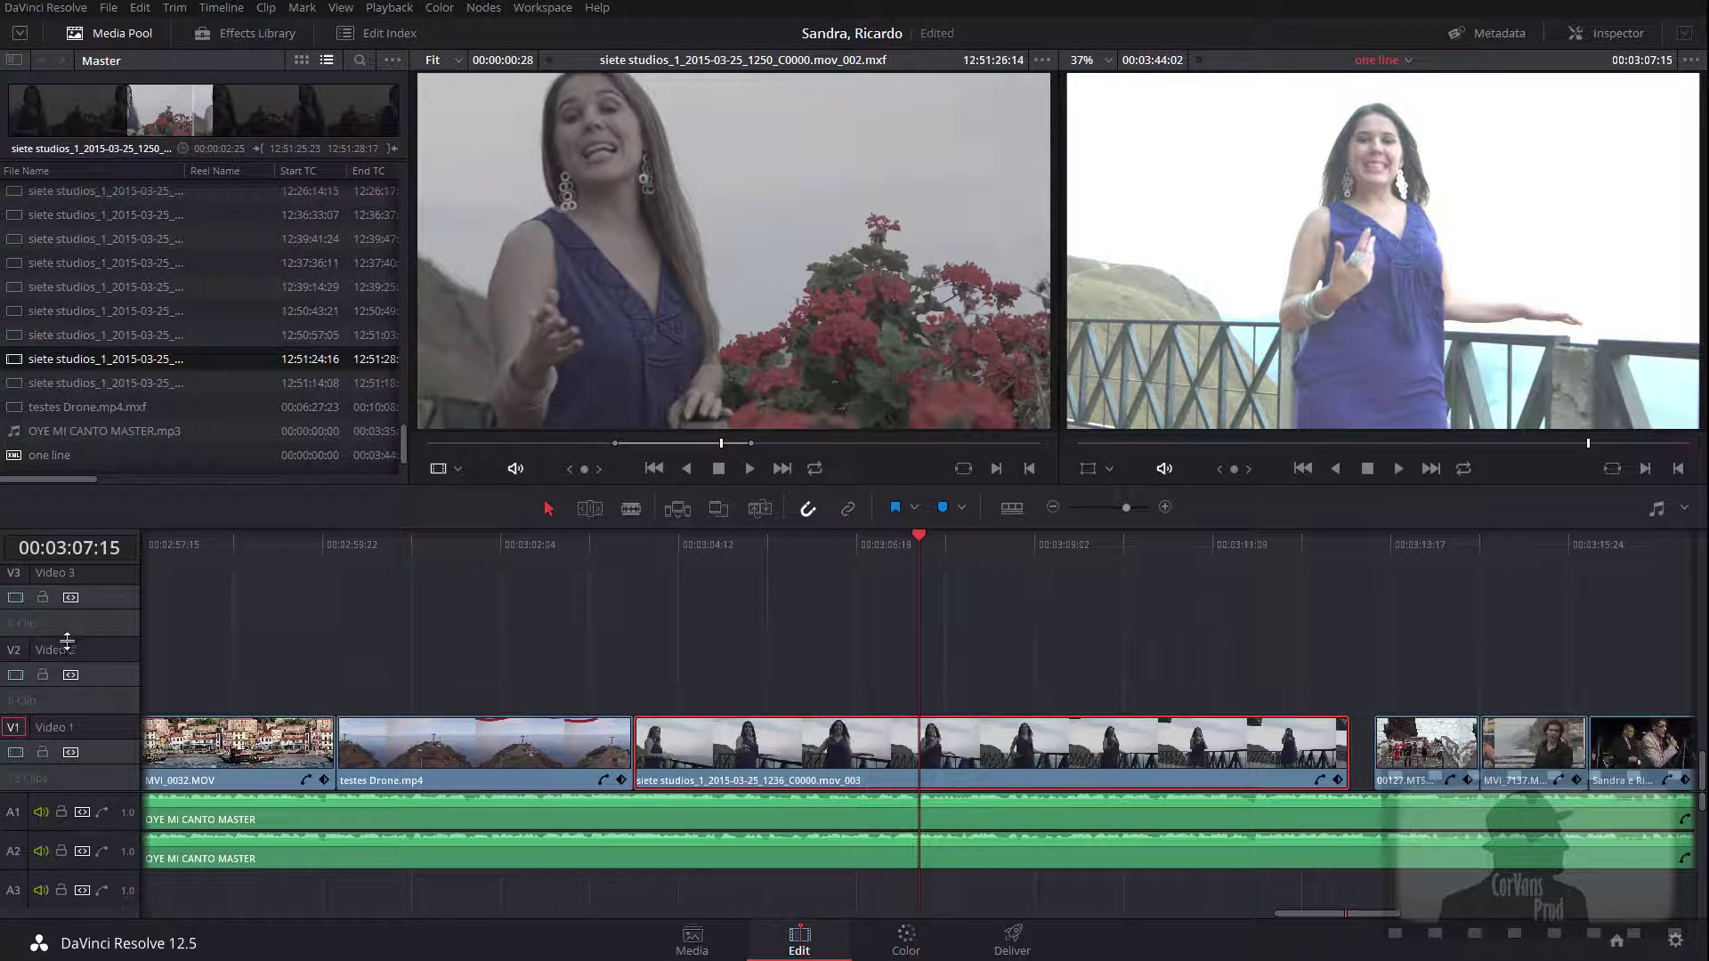
pyautogui.click(1012, 508)
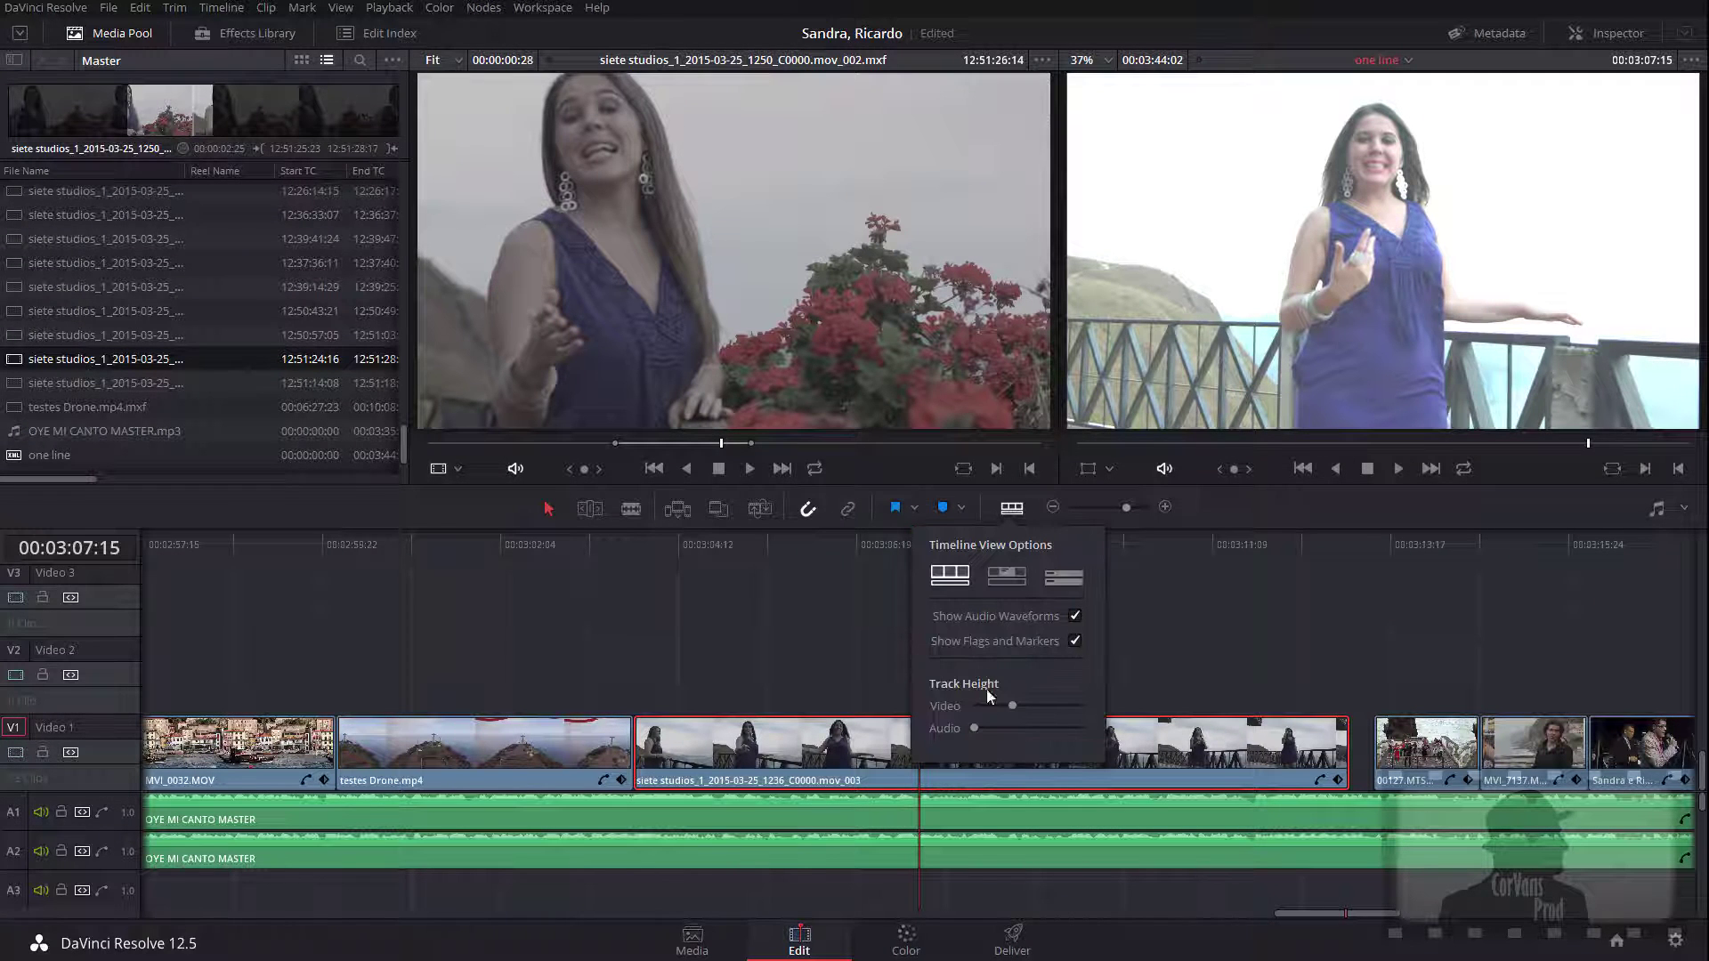
pyautogui.moveTo(1017, 703); pyautogui.dragTo(990, 729)
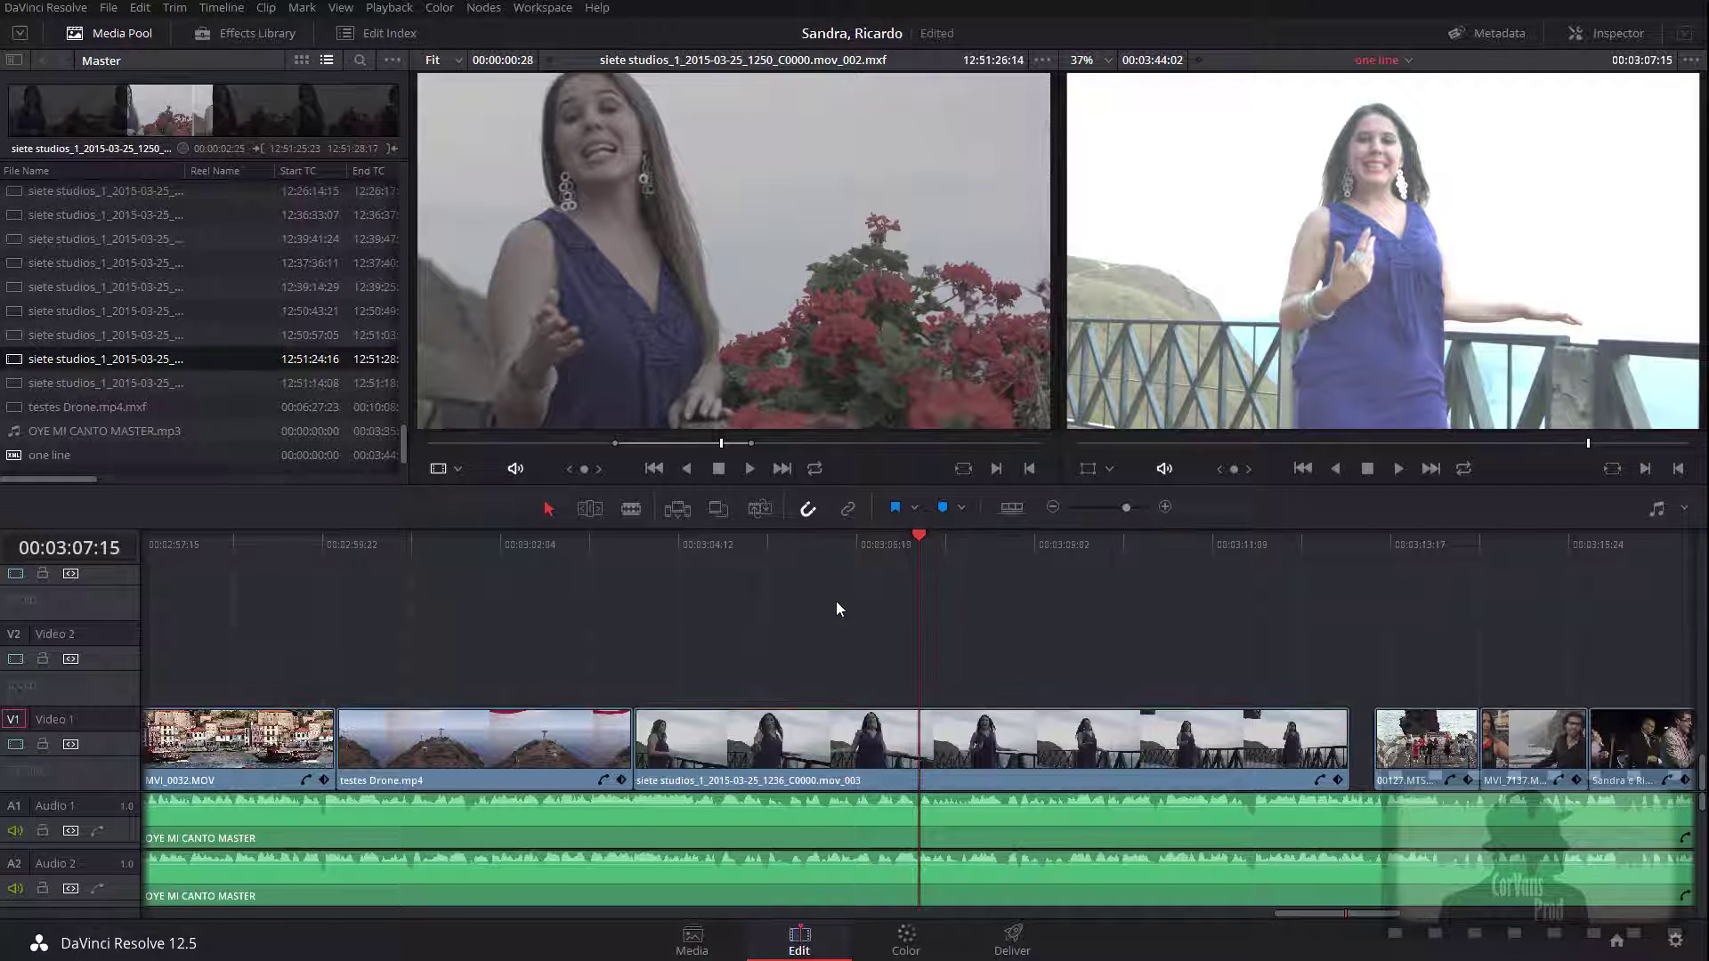
# Move the siete studios_1_2015-03-25_1236_C0000.mov_003 clip from Video 1 up to Video 2 and slightly adjust the video track height
pyautogui.moveTo(694, 749); pyautogui.dragTo(681, 674)
pyautogui.click(1006, 509)
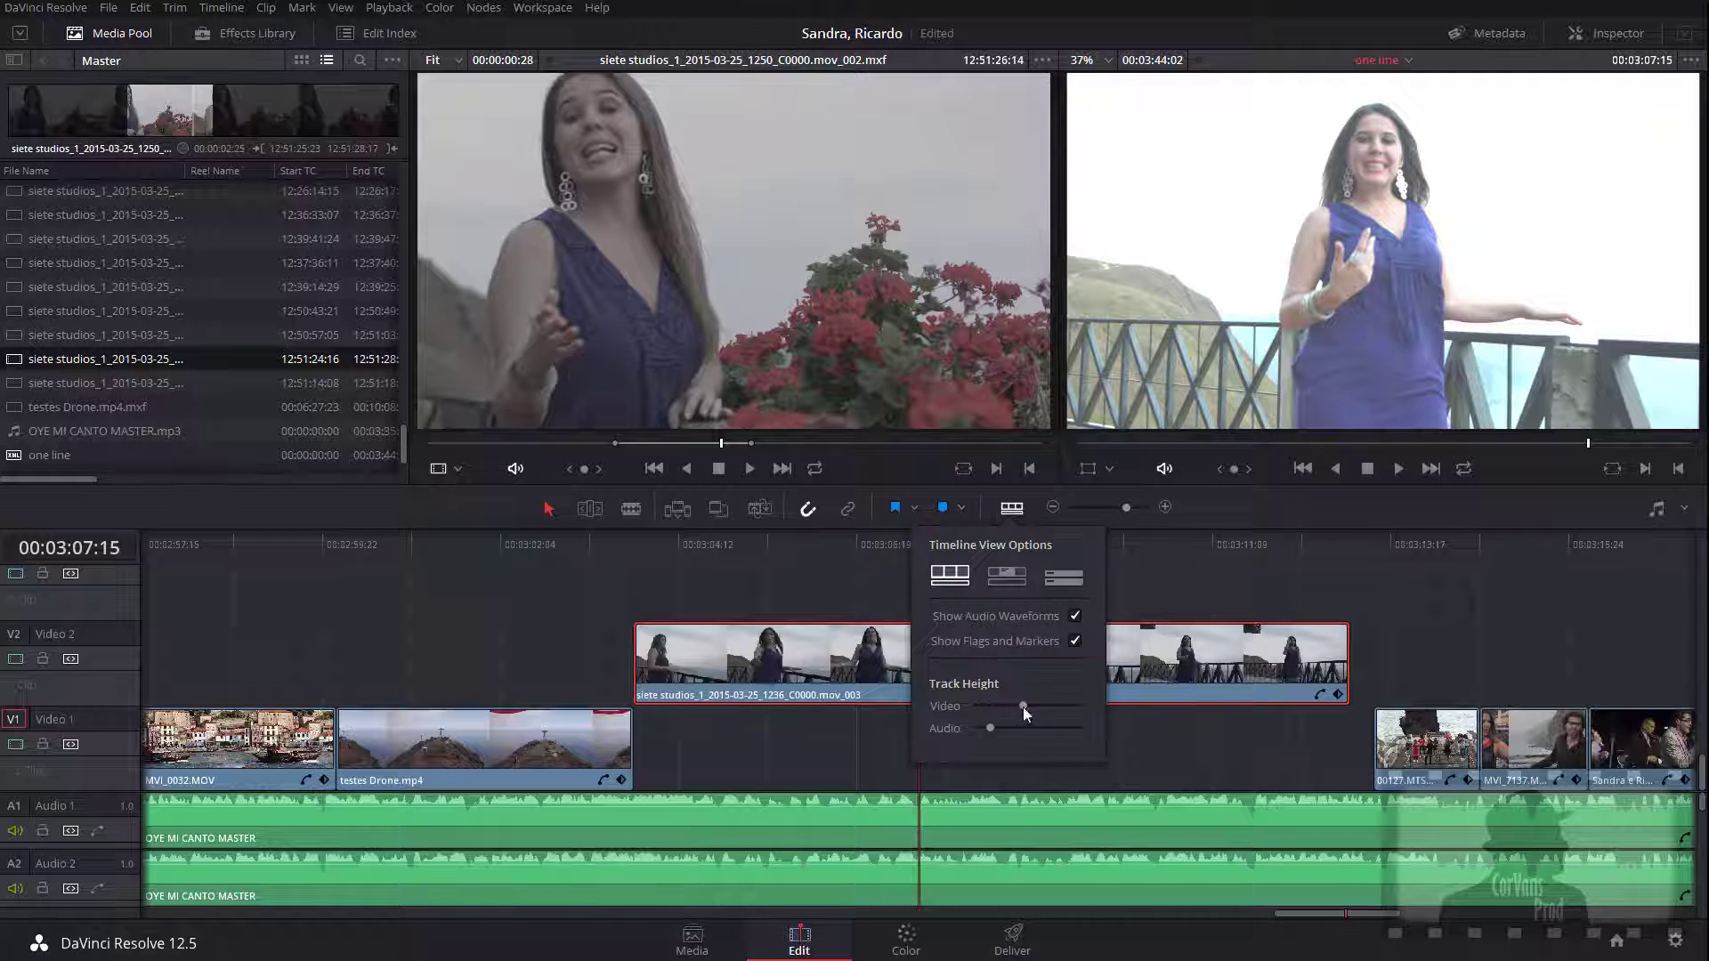
pyautogui.moveTo(1022, 707); pyautogui.dragTo(1029, 707)
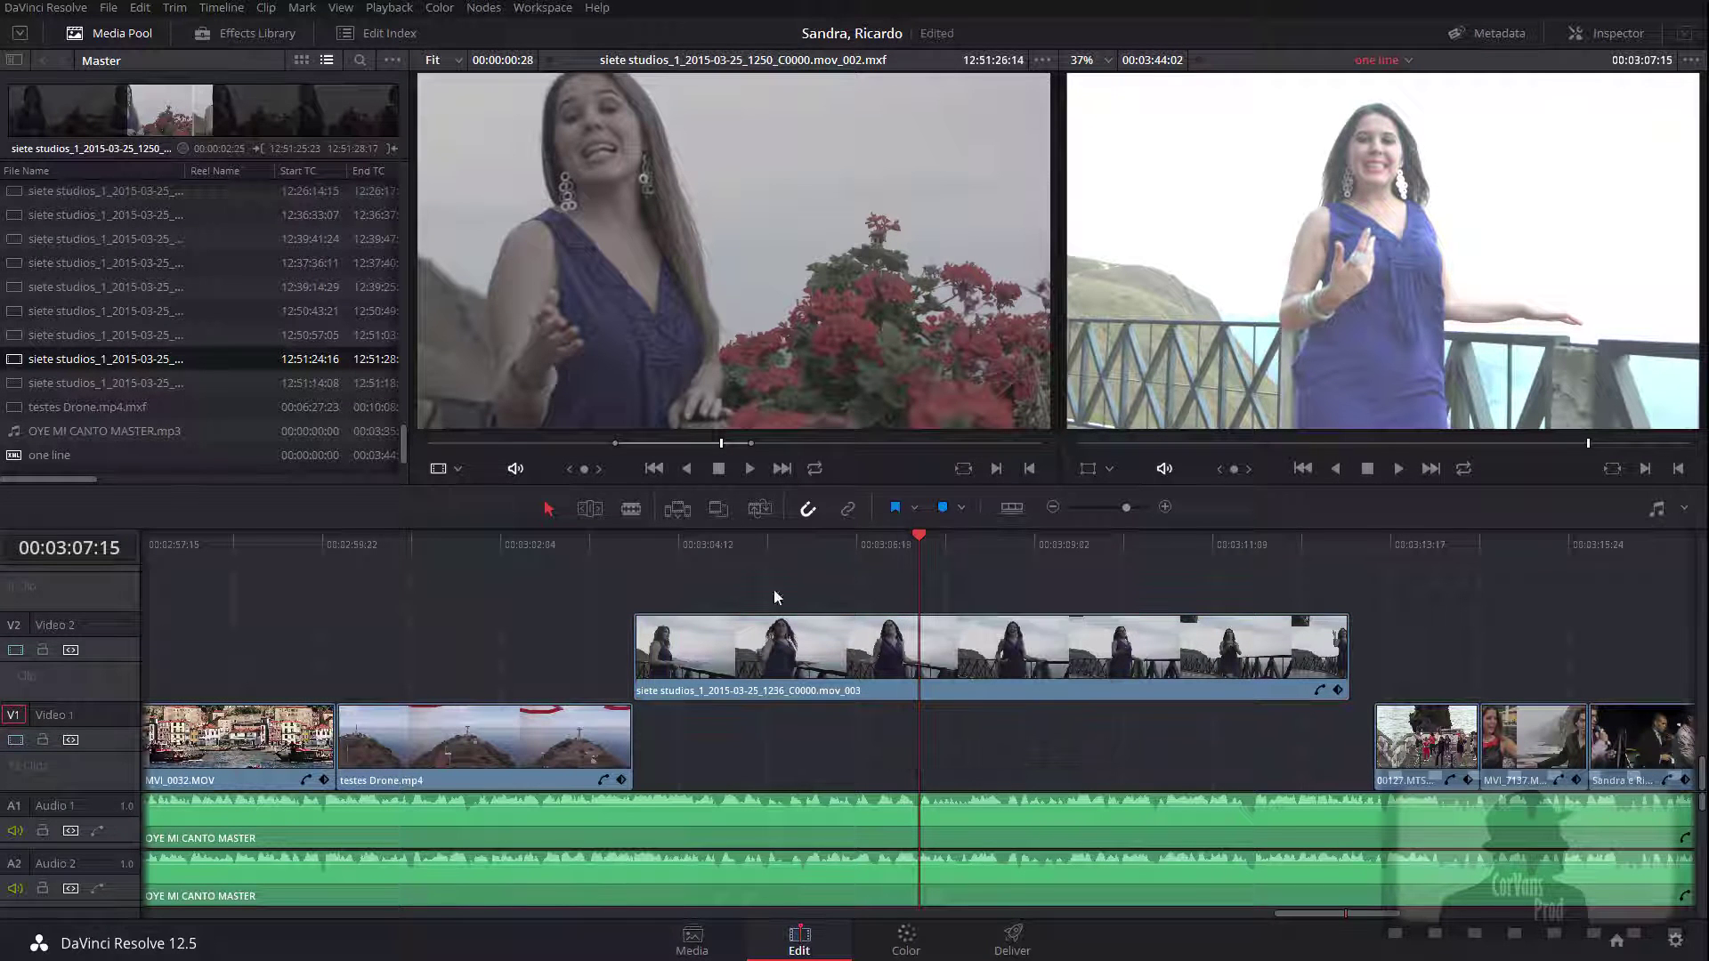
# Resize the Video 2 and Video 1 tracks individually in the timeline, ending with both at a reduced height
pyautogui.moveTo(77, 614)
pyautogui.mouseDown()
pyautogui.moveTo(78, 591)
pyautogui.moveTo(81, 609)
pyautogui.mouseUp()
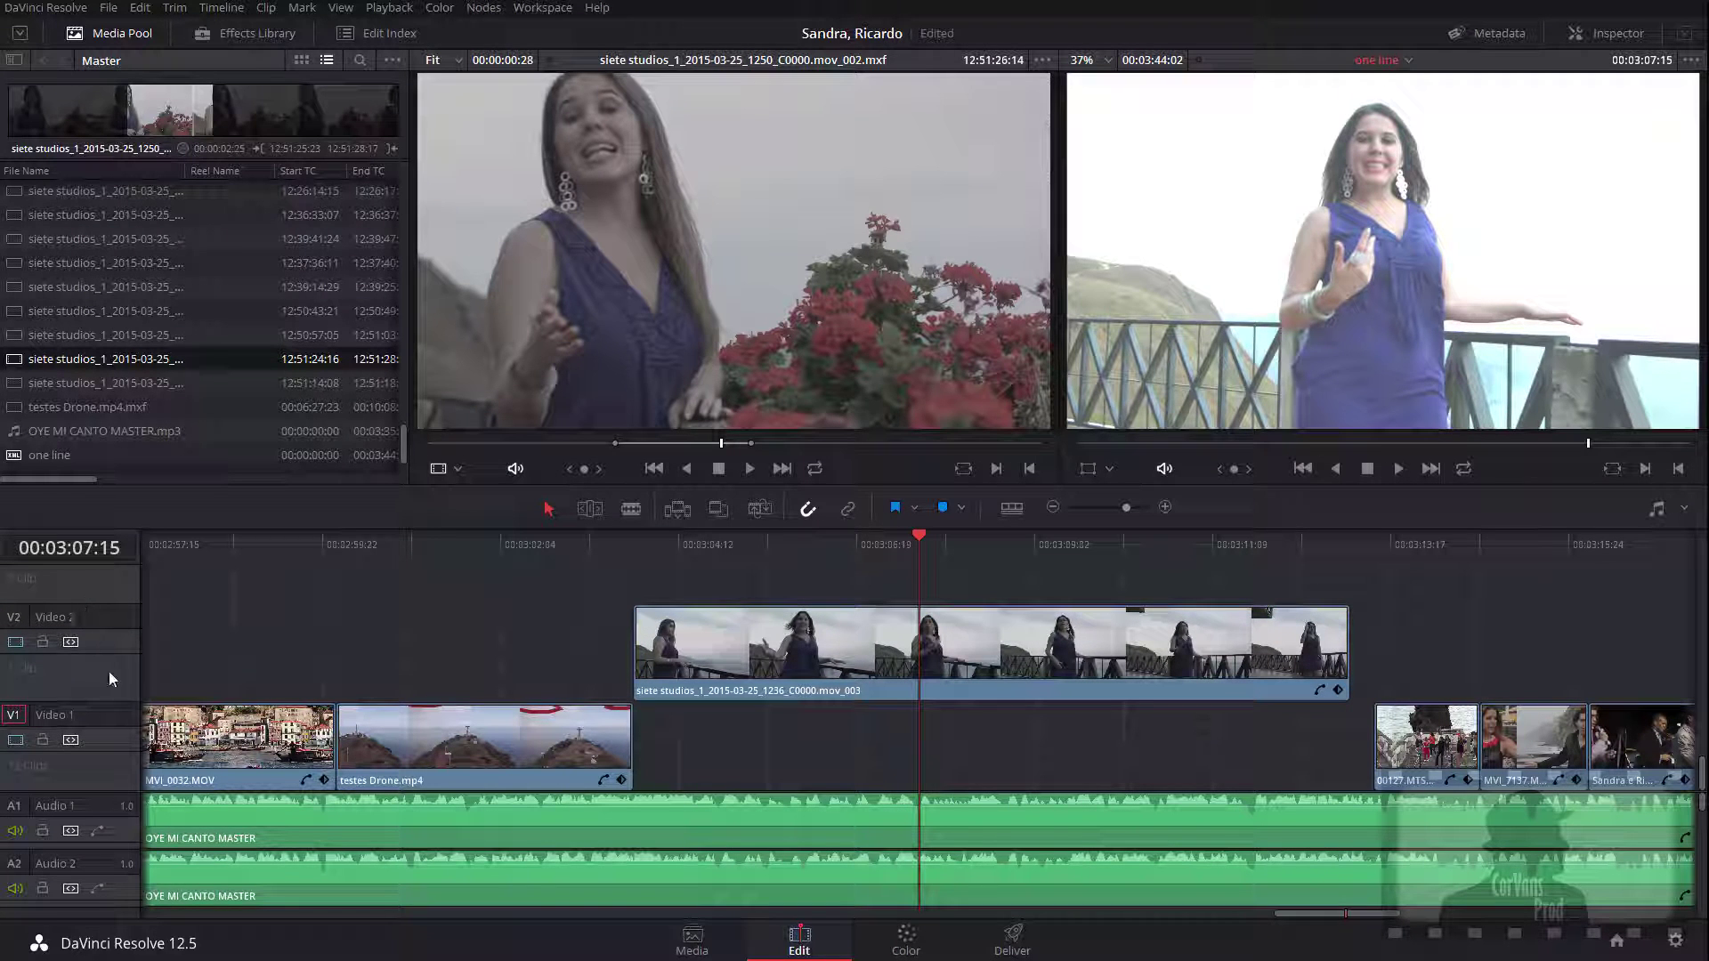
pyautogui.moveTo(109, 703); pyautogui.dragTo(110, 724)
pyautogui.moveTo(113, 627); pyautogui.dragTo(114, 657)
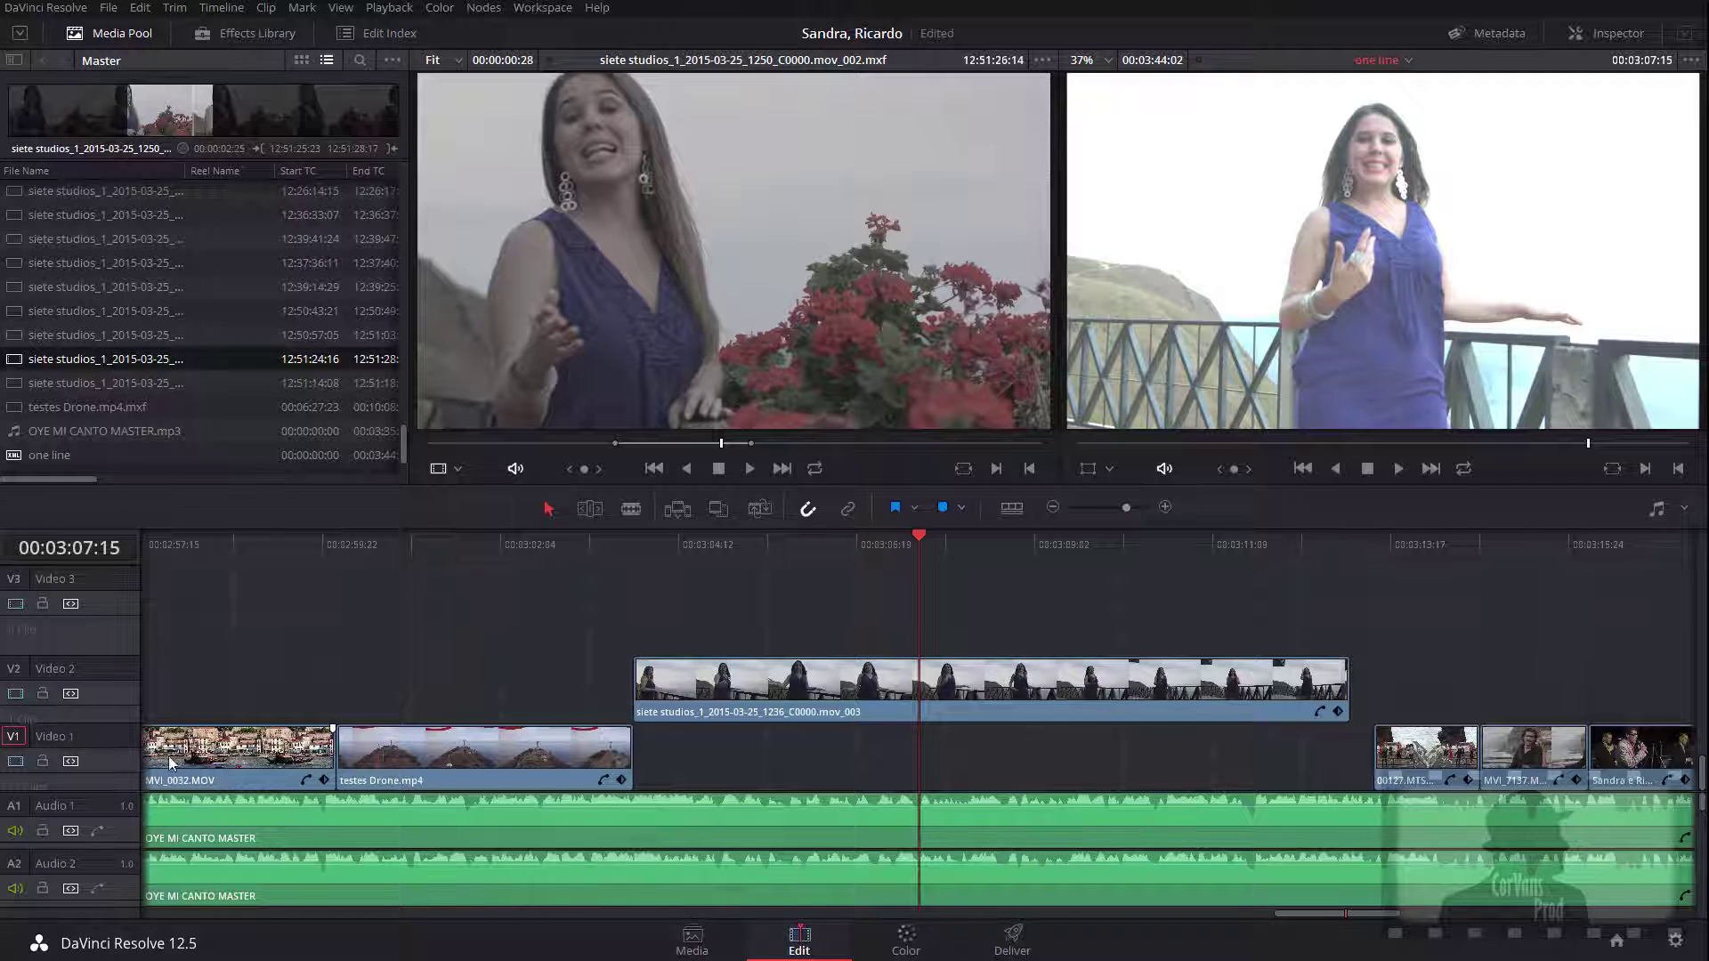
# Look through the upper video tracks, return to Video 1, and slightly reduce the height of the Audio 1 track
pyautogui.scroll(5, 137, 769)
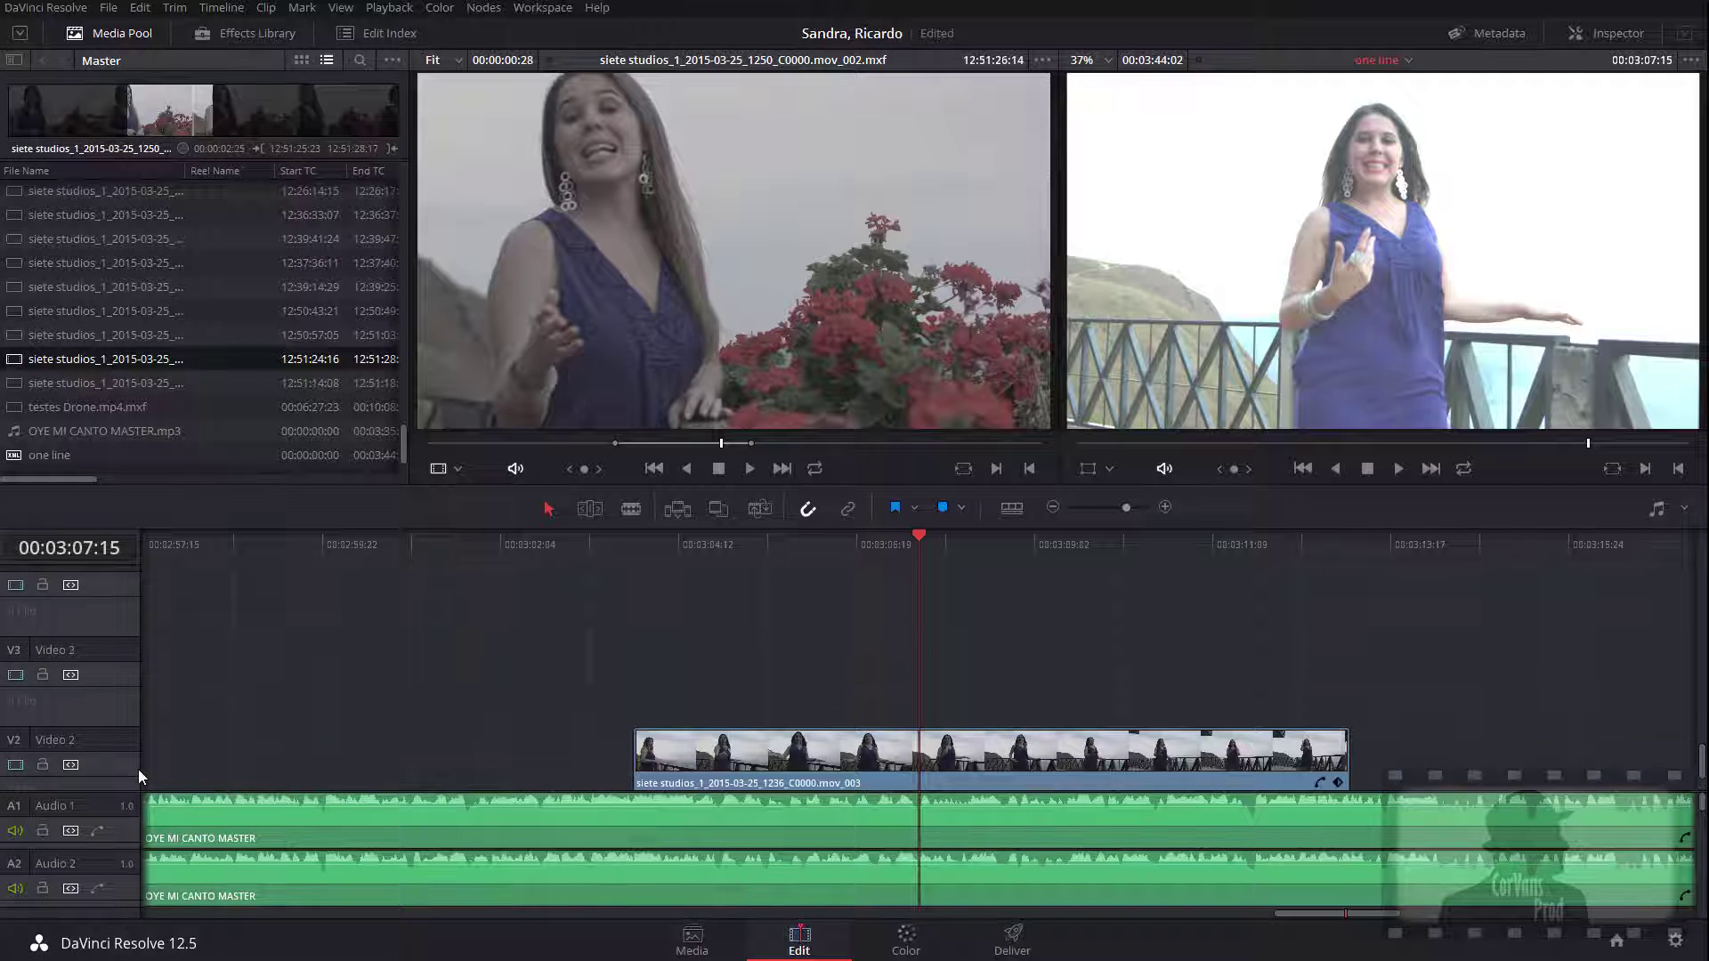
pyautogui.scroll(-1, 89, 757)
pyautogui.scroll(-4, 48, 743)
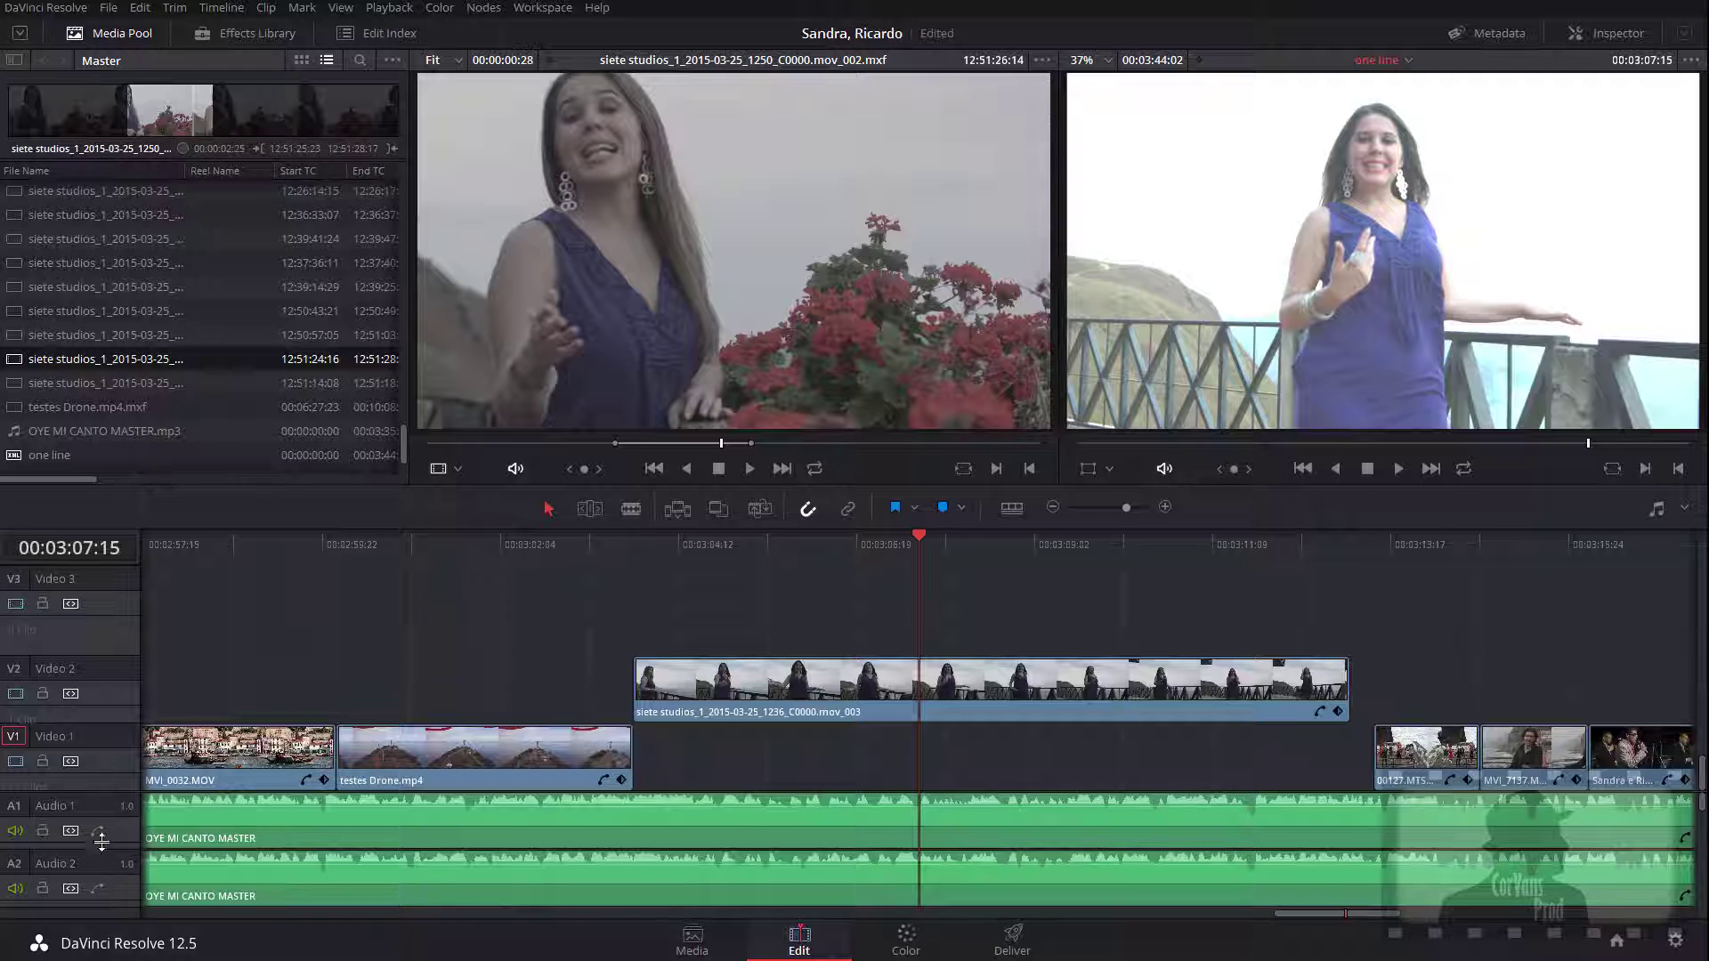
pyautogui.moveTo(114, 846)
pyautogui.mouseDown()
pyautogui.moveTo(113, 869)
pyautogui.moveTo(114, 841)
pyautogui.mouseUp()
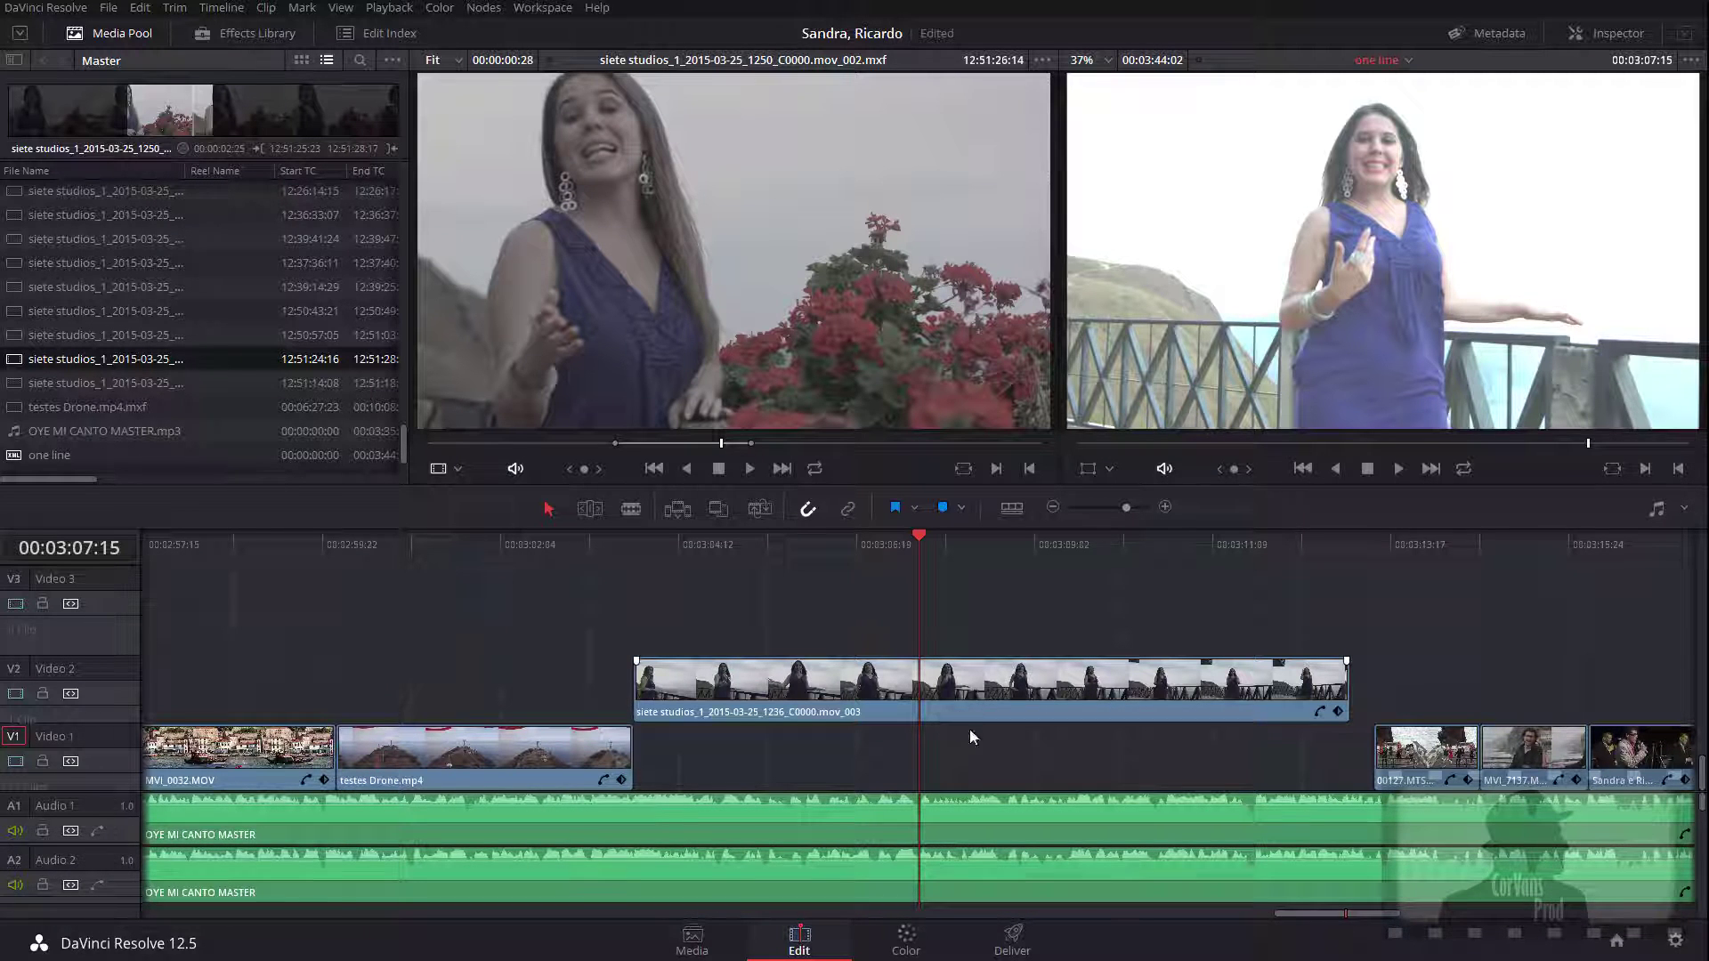